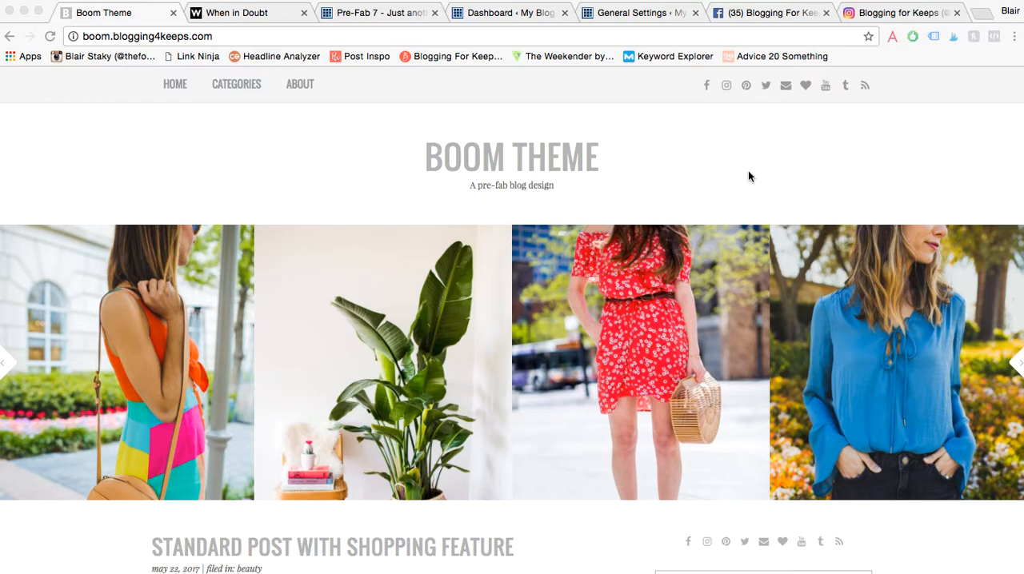
- Examine the home page layouts of the Boom and When in Doubt demo blogs, including header, slider and sidebar
scroll(749, 176, down, 1)
scroll(748, 176, up, 1)
scroll(749, 176, down, 5)
scroll(749, 176, up, 5)
scroll(749, 176, up, 1)
click(248, 12)
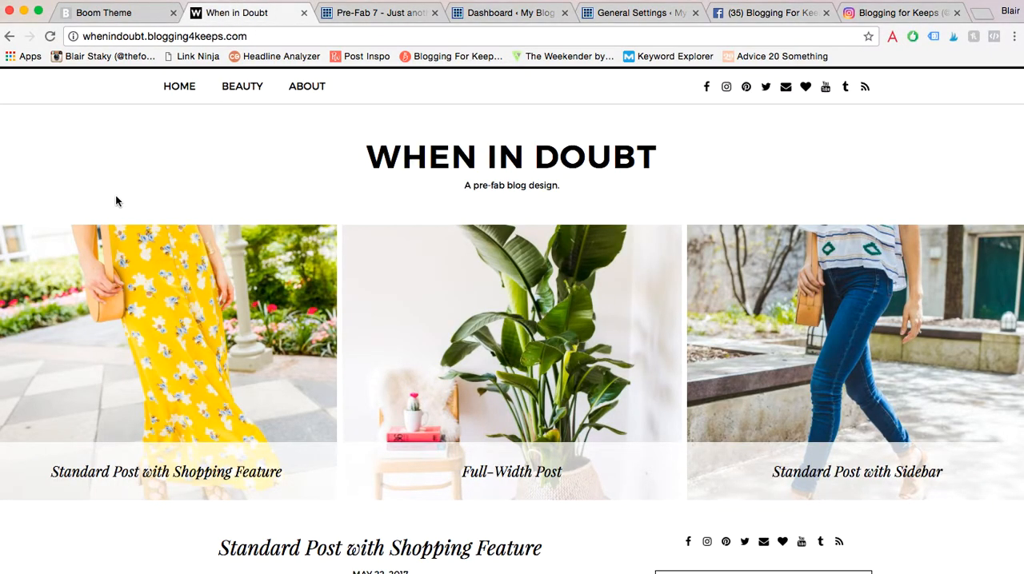
scroll(64, 209, down, 5)
scroll(85, 210, up, 3)
click(121, 16)
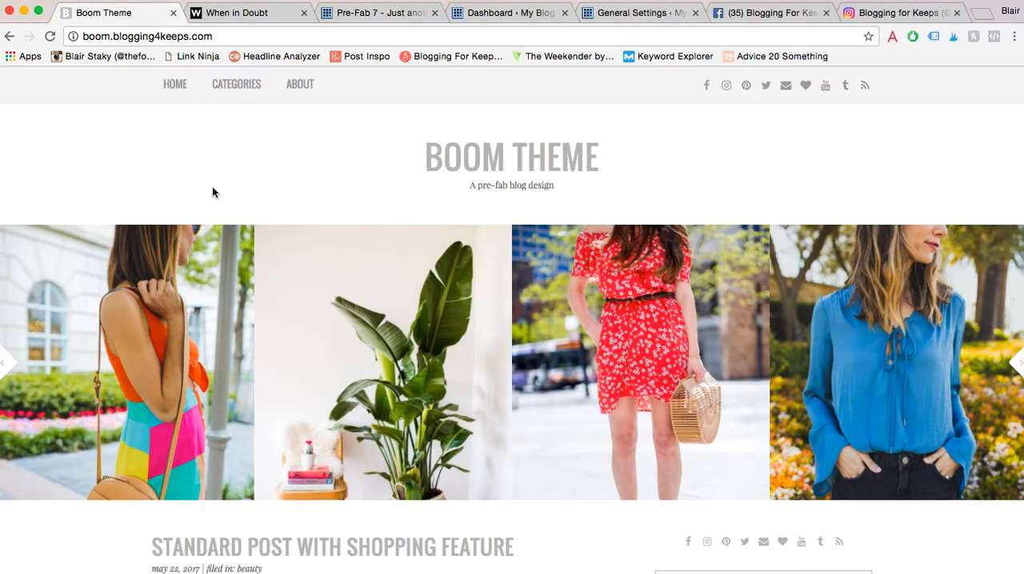
scroll(211, 188, down, 3)
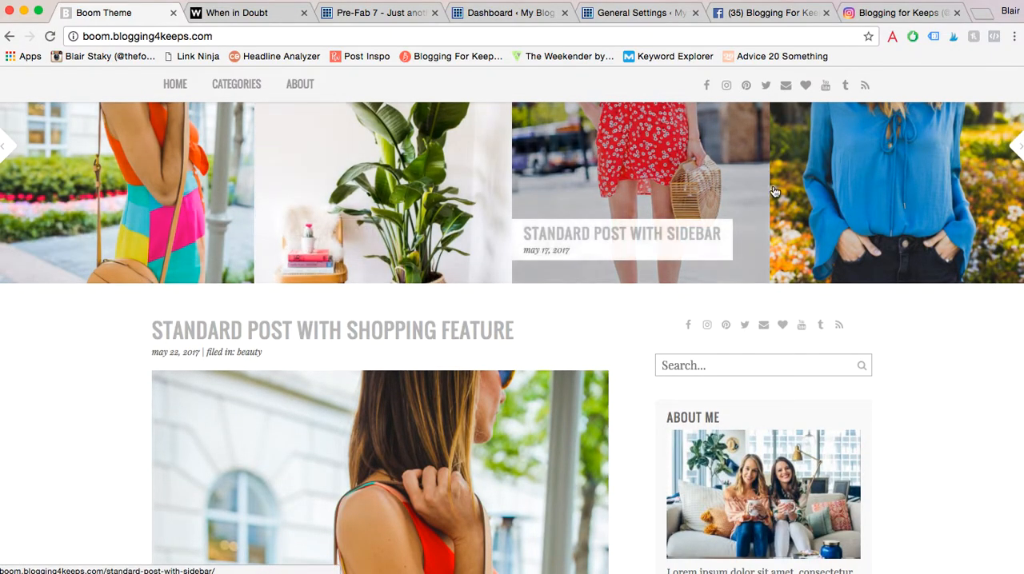
scroll(880, 168, up, 3)
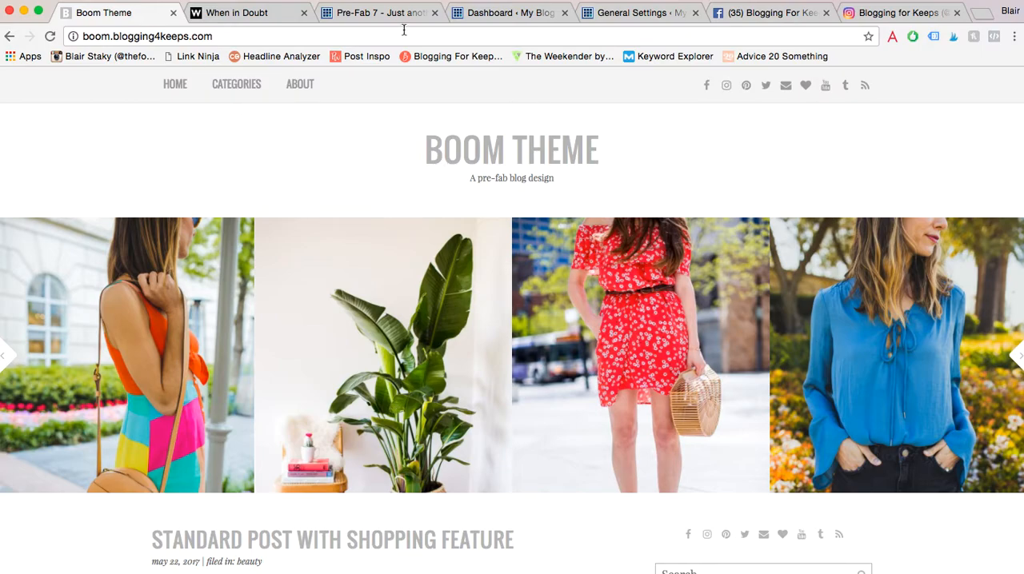
click(260, 12)
scroll(235, 203, up, 2)
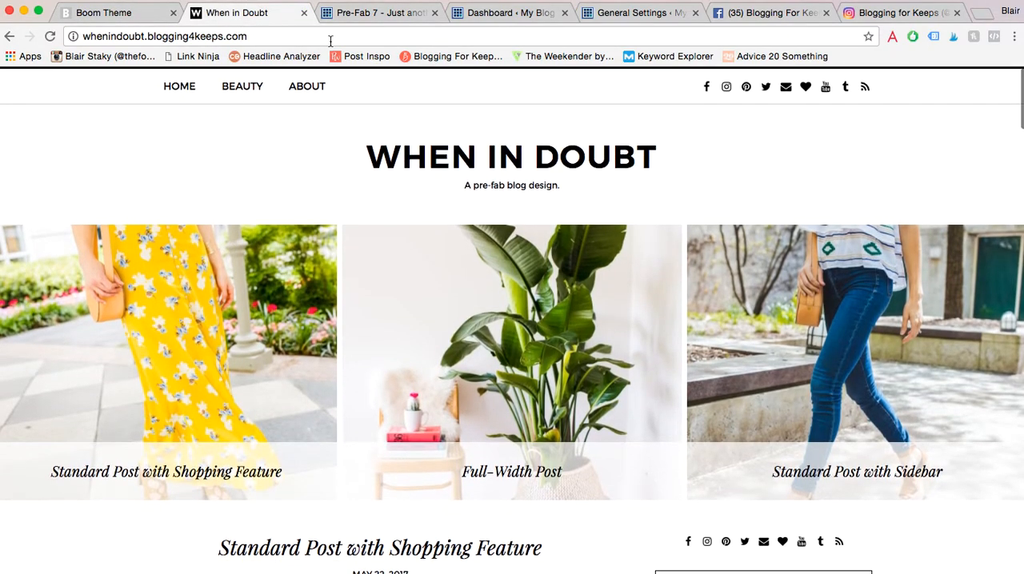
- Go to the blog's WordPress dashboard and open its installed themes page
click(504, 11)
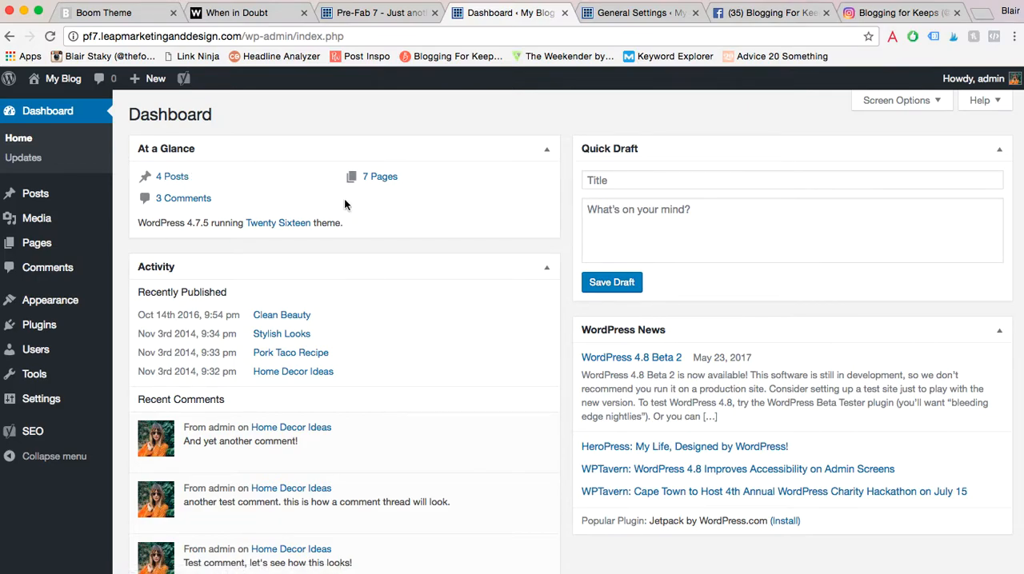
scroll(345, 204, down, 2)
scroll(345, 204, up, 2)
mouse_move(80, 304)
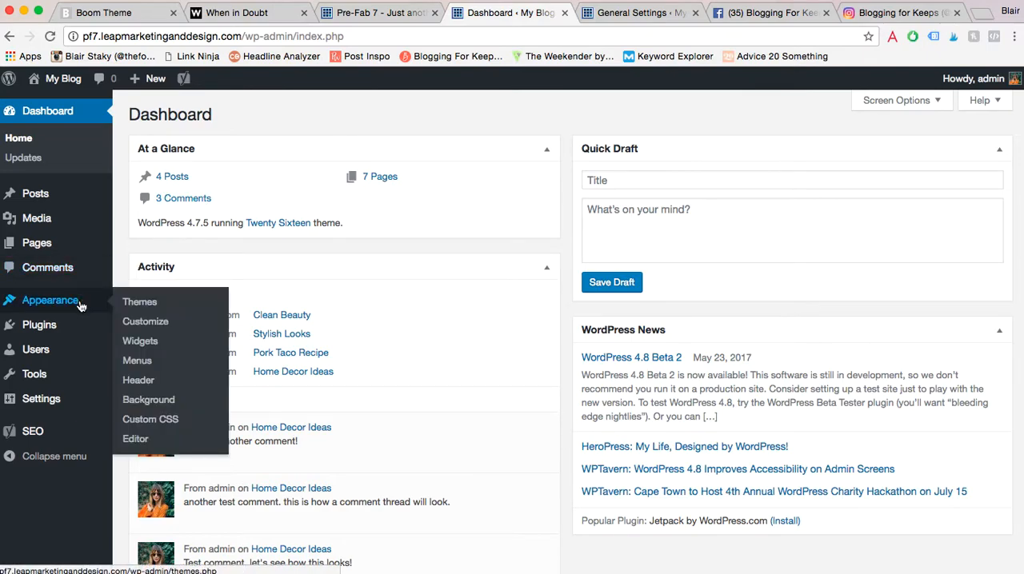
click(138, 304)
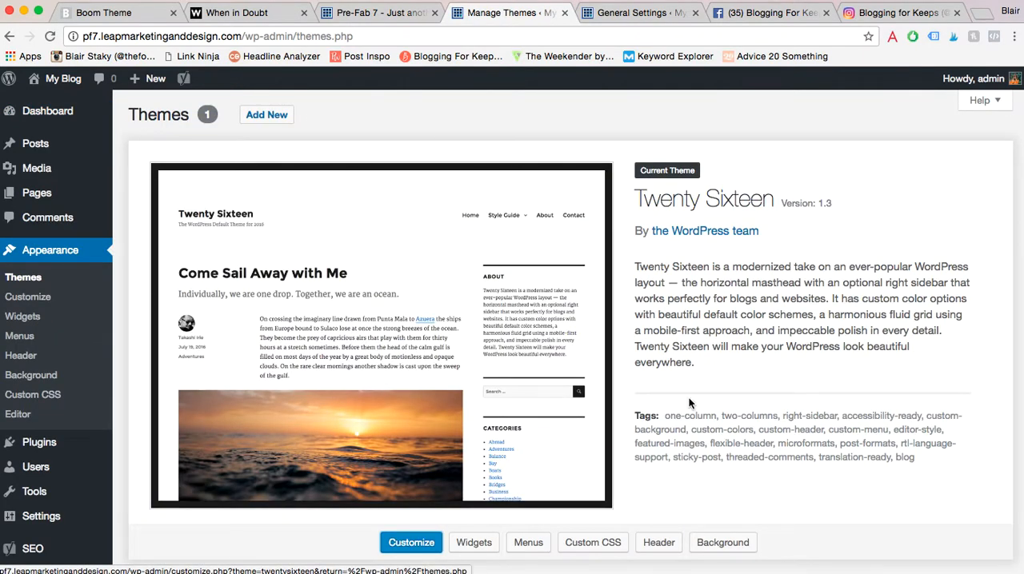
scroll(720, 352, down, 2)
scroll(656, 320, up, 2)
- Open the page for adding new themes and look through the featured themes
click(258, 119)
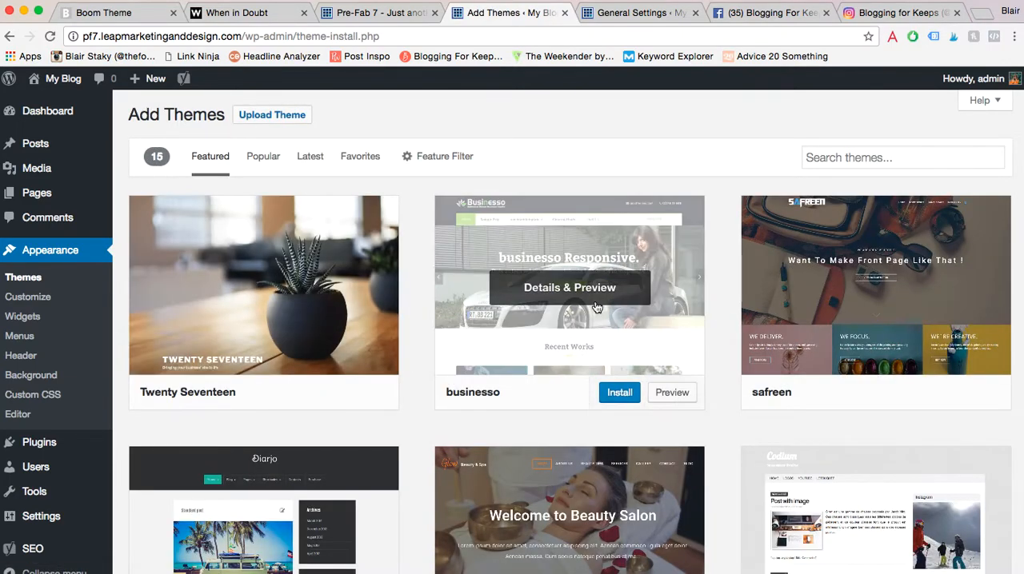
scroll(296, 485, down, 5)
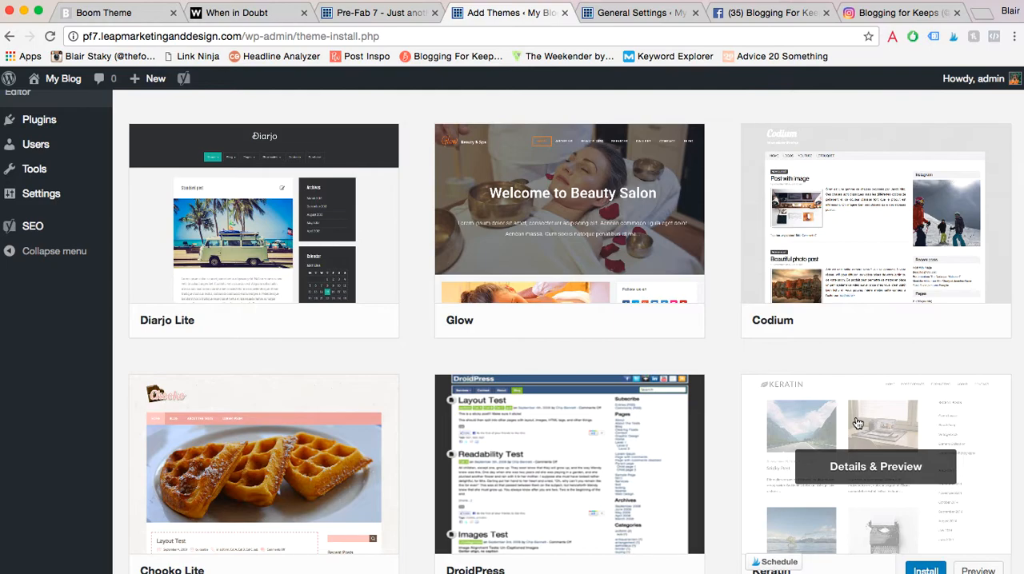
scroll(858, 423, down, 5)
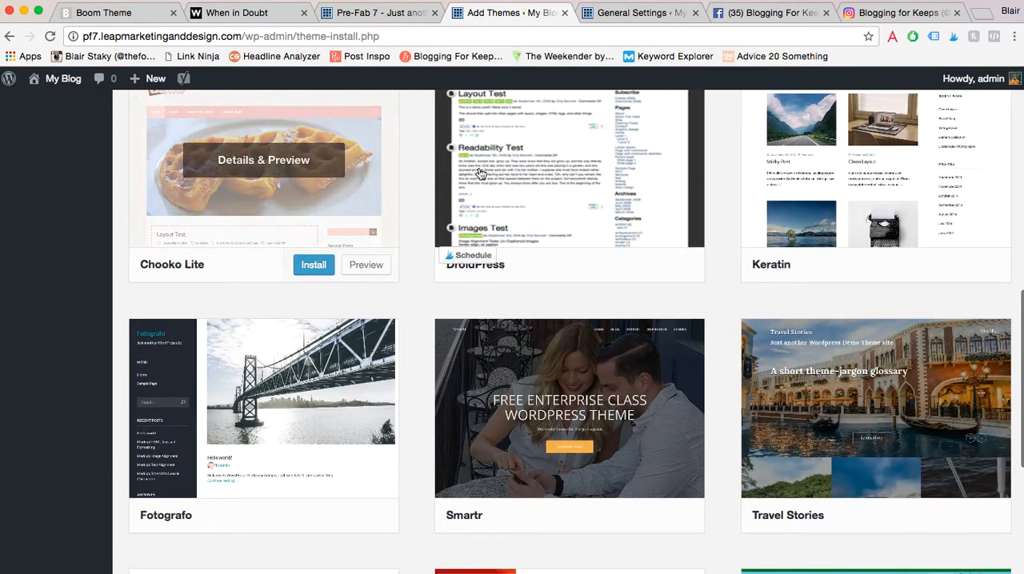
scroll(434, 223, up, 10)
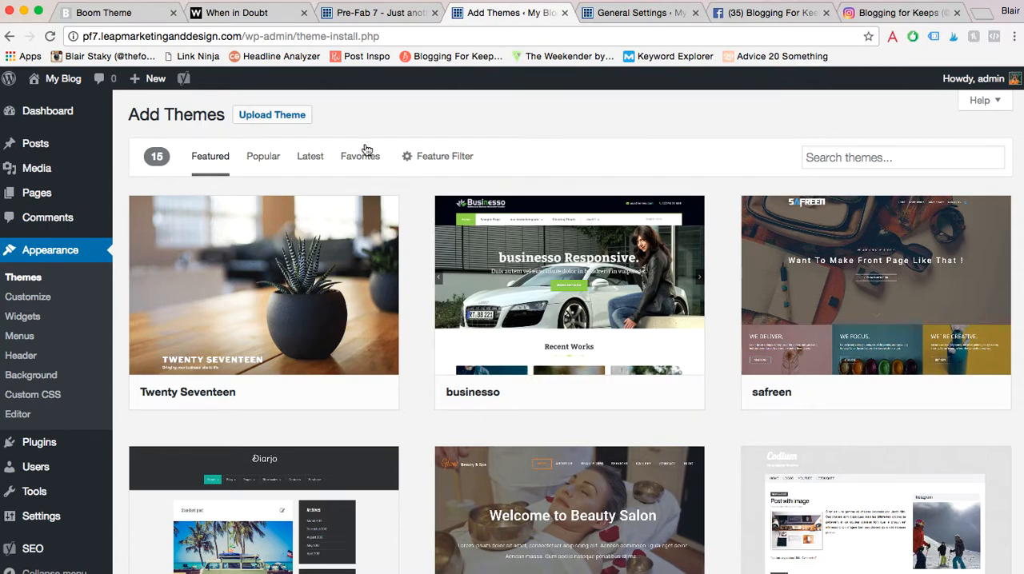
- Upload the theme file b4ksdc-boom.zip from the Desktop, install it and activate it
click(264, 122)
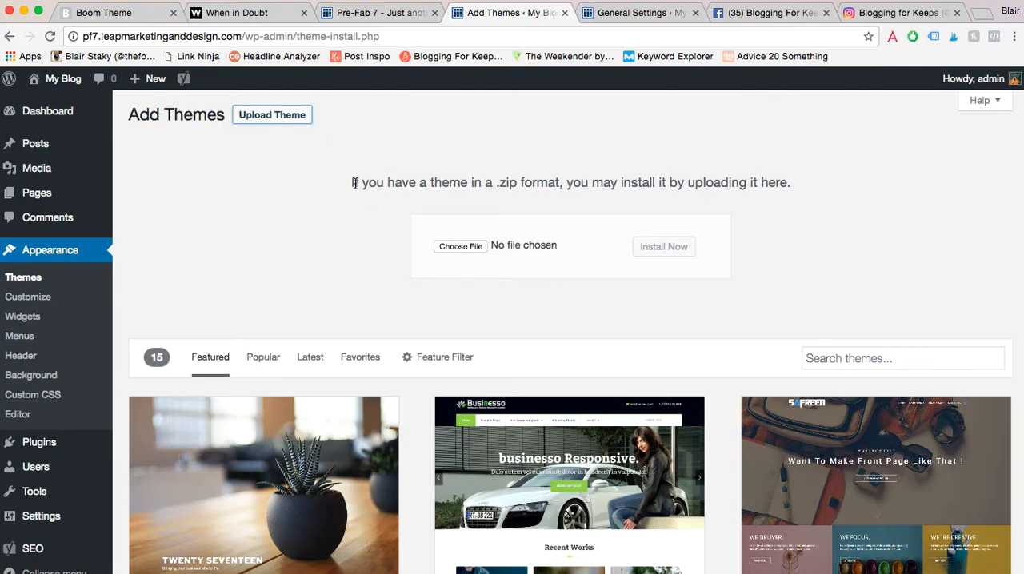
drag(350, 182, 518, 194)
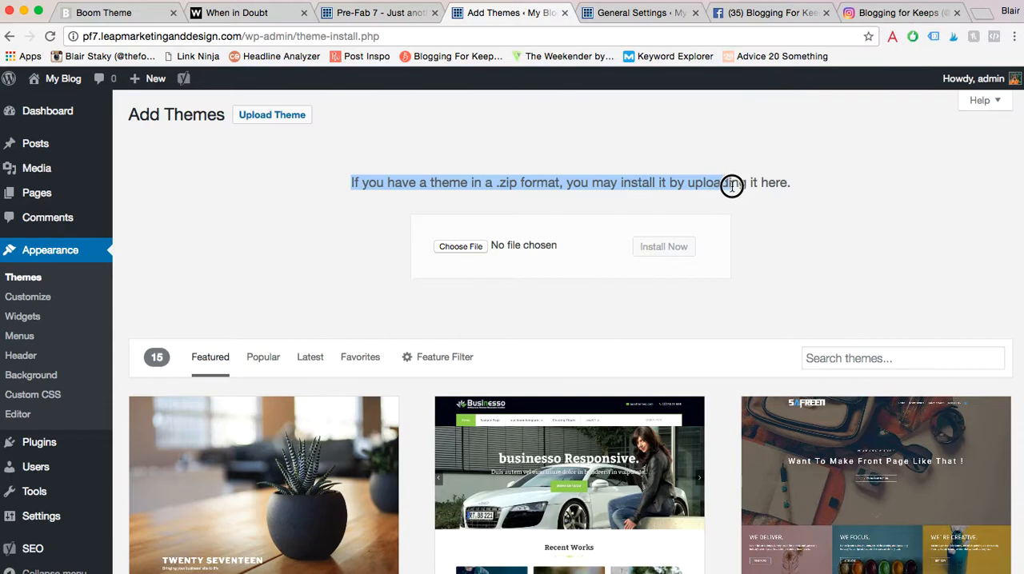
click(791, 232)
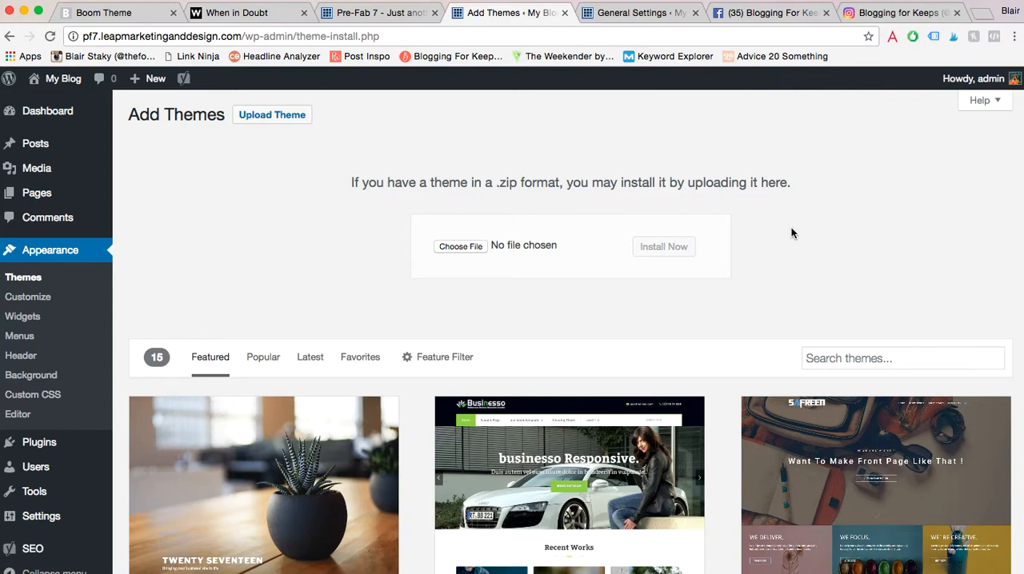
click(446, 246)
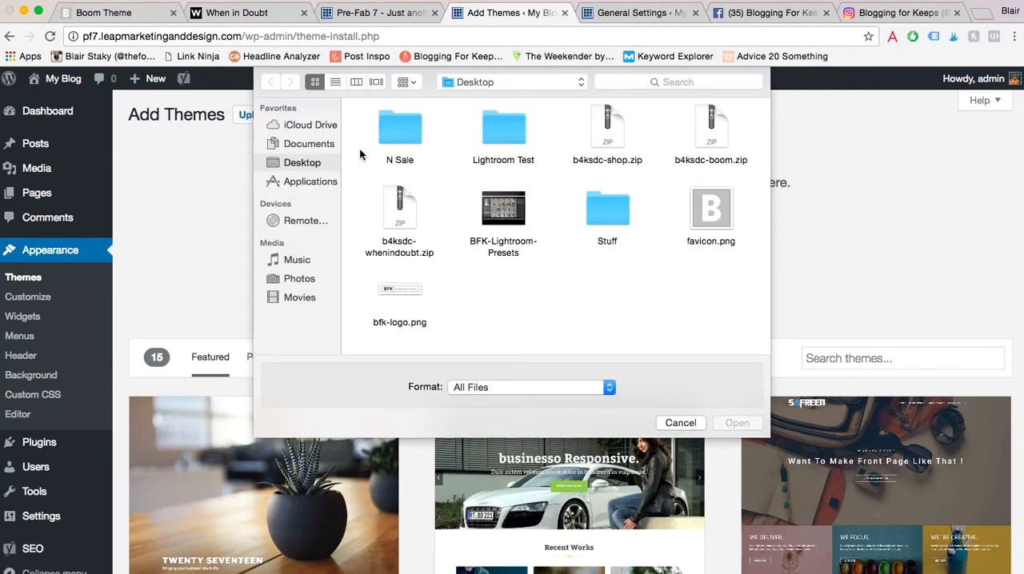
click(718, 138)
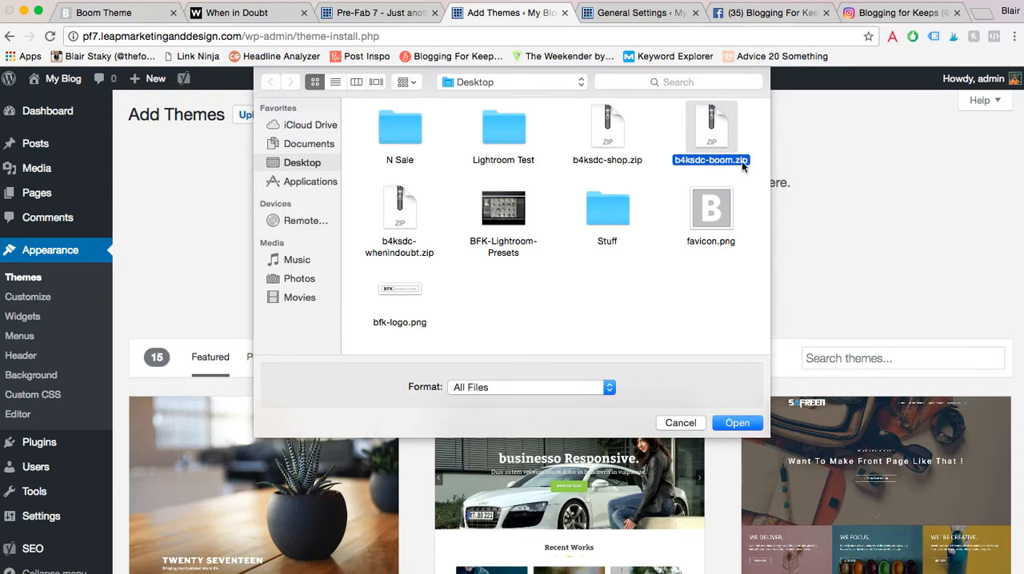
click(728, 424)
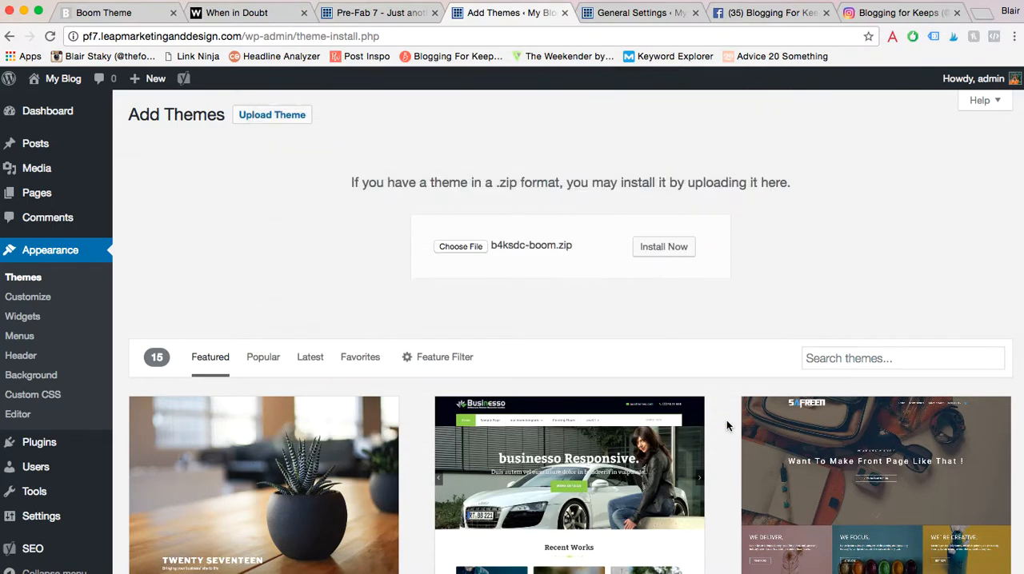
click(656, 249)
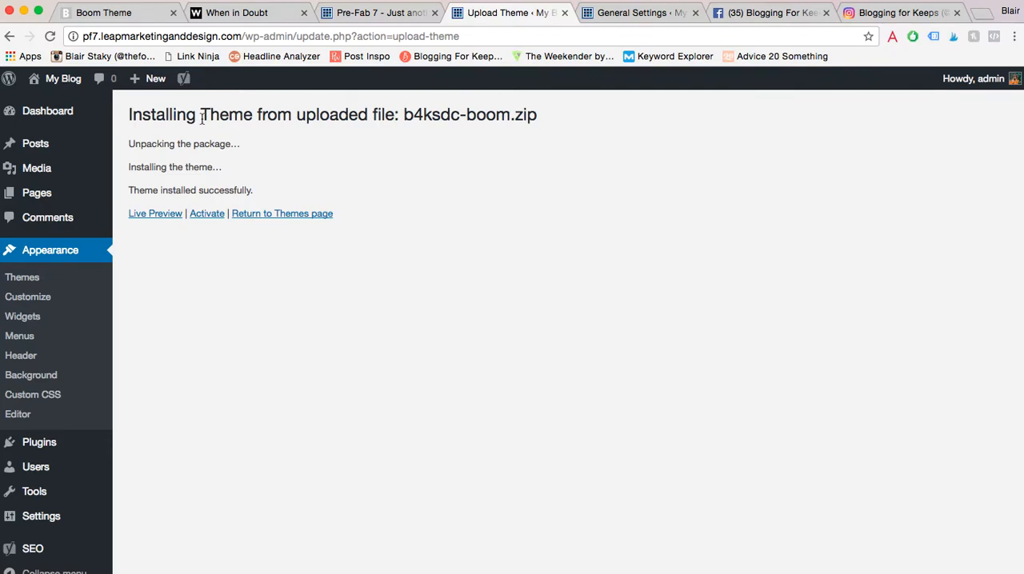
click(205, 216)
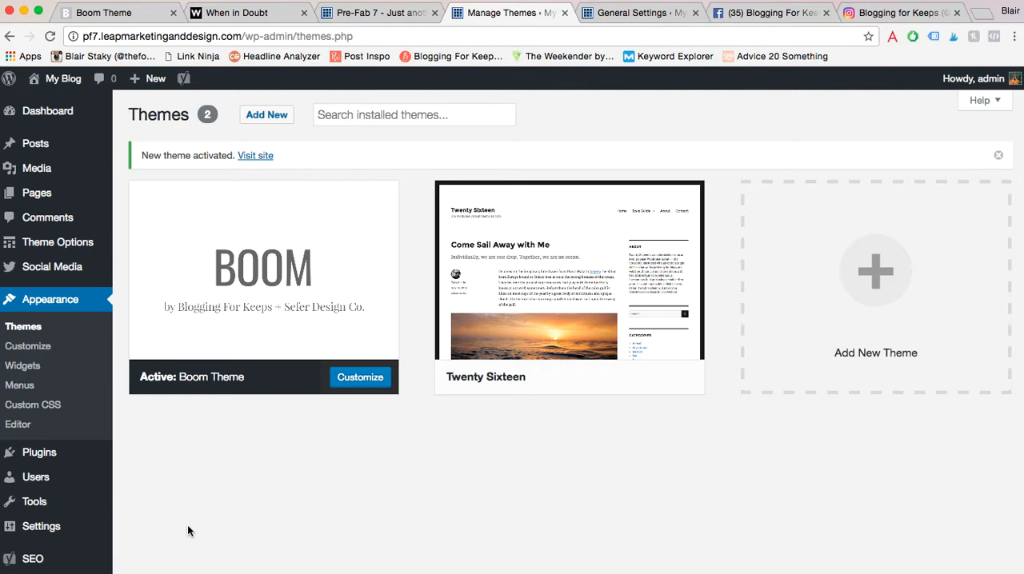
- In the theme options, upload favicon.png from the Desktop and set it as the site's favicon
click(62, 253)
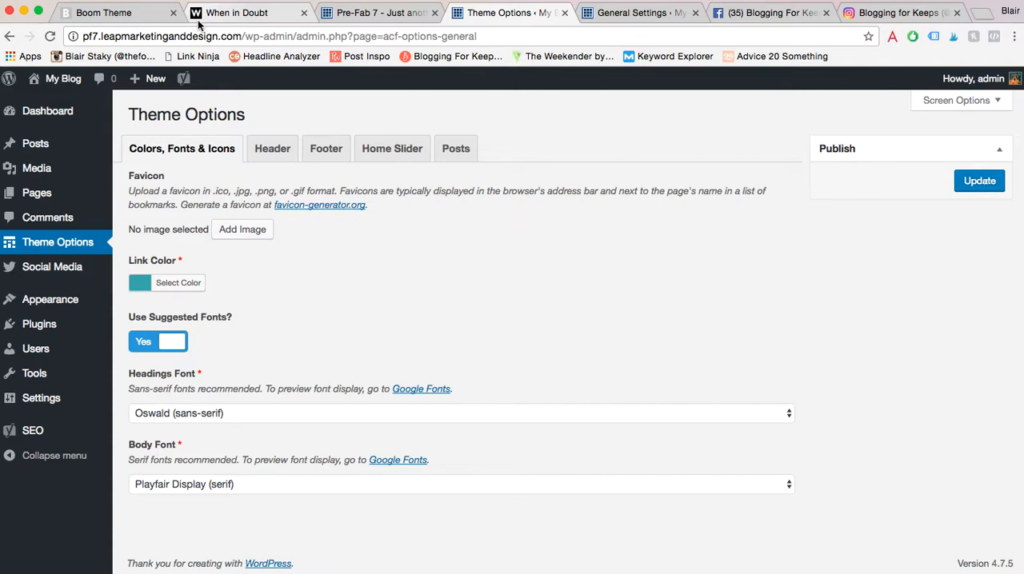
click(244, 233)
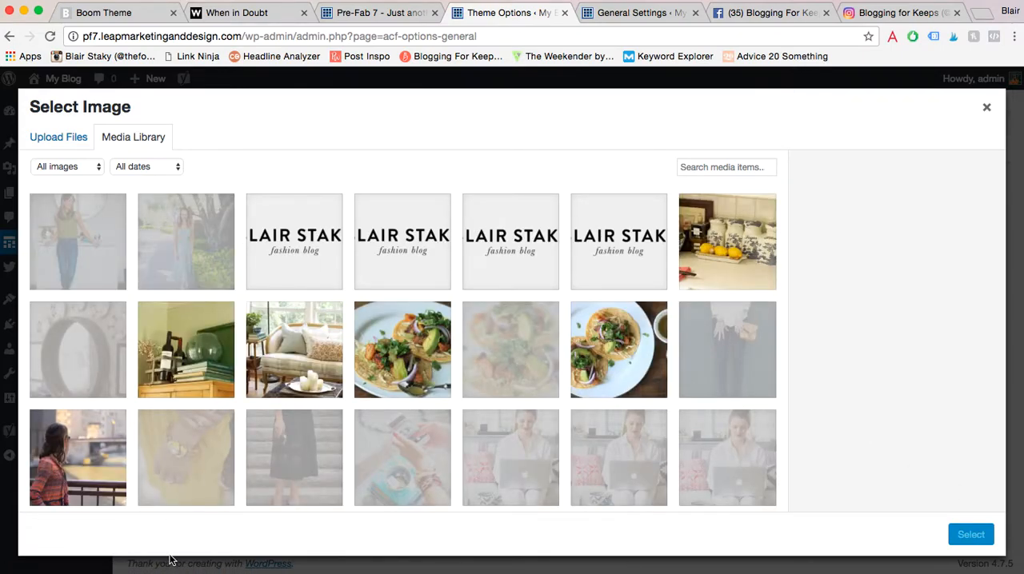
click(37, 573)
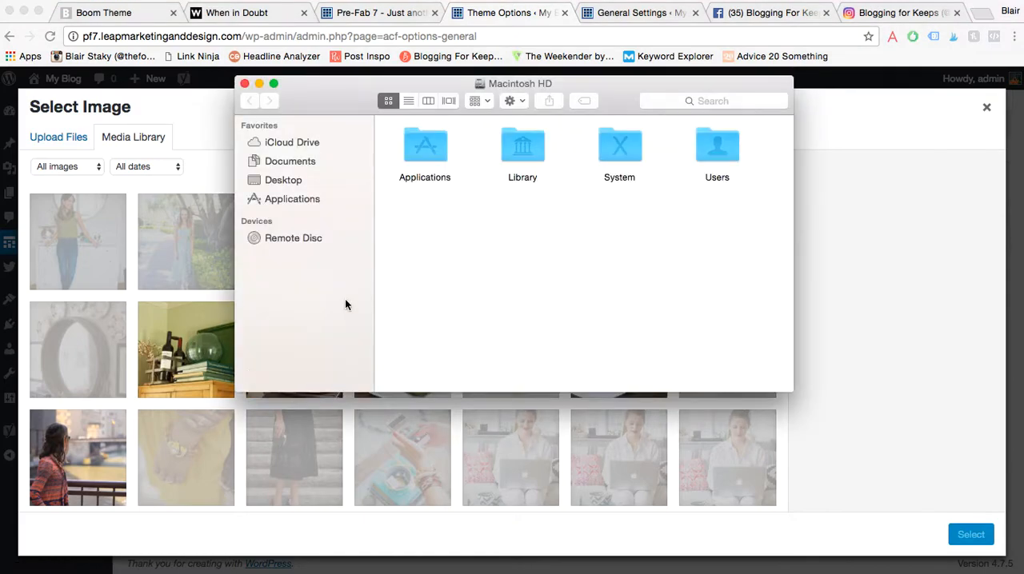
click(276, 181)
click(527, 231)
drag(364, 194, 120, 208)
click(245, 83)
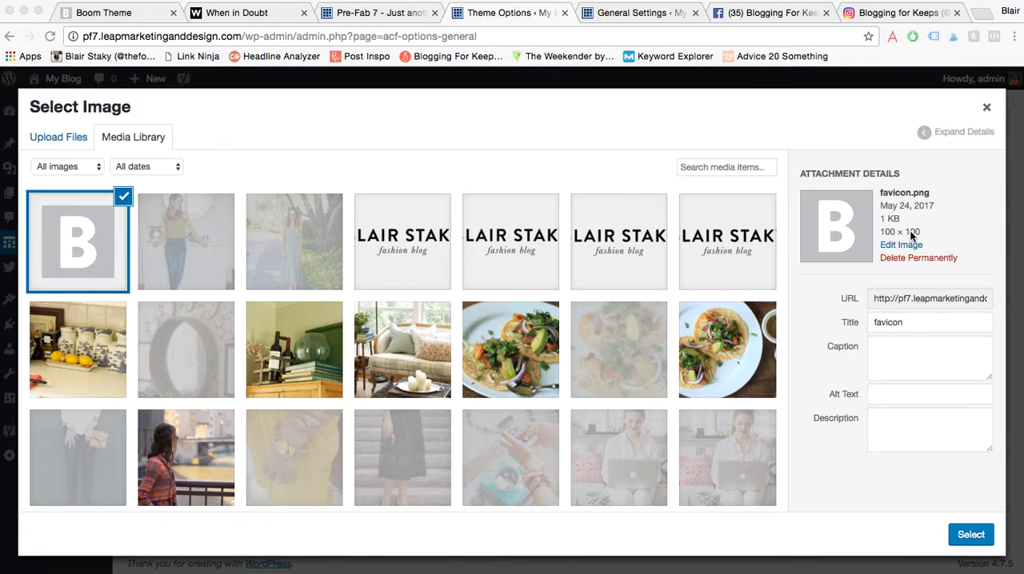
click(970, 536)
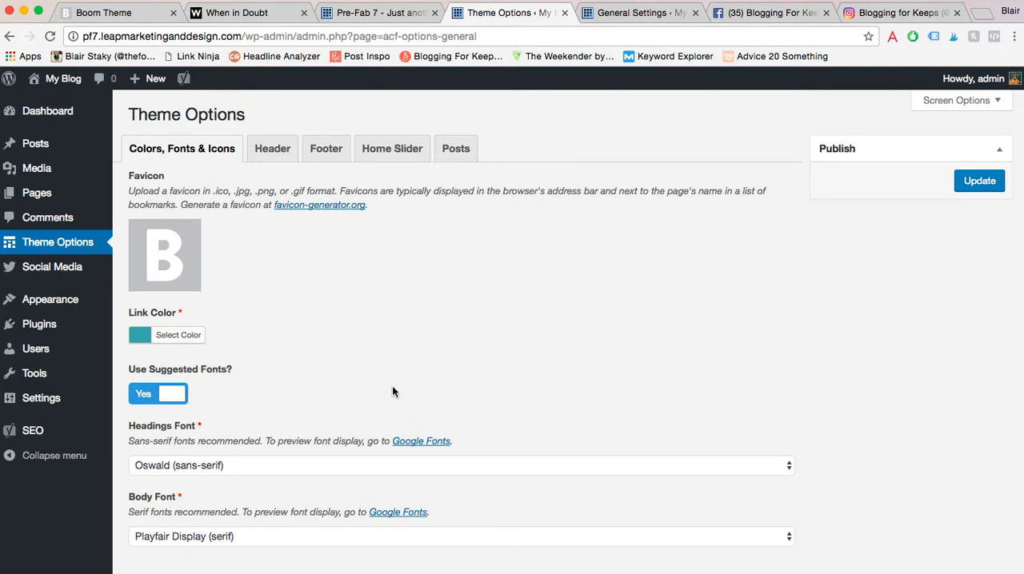
- Keep Oswald (sans-serif) as the headings font and save the theme options
scroll(392, 391, down, 1)
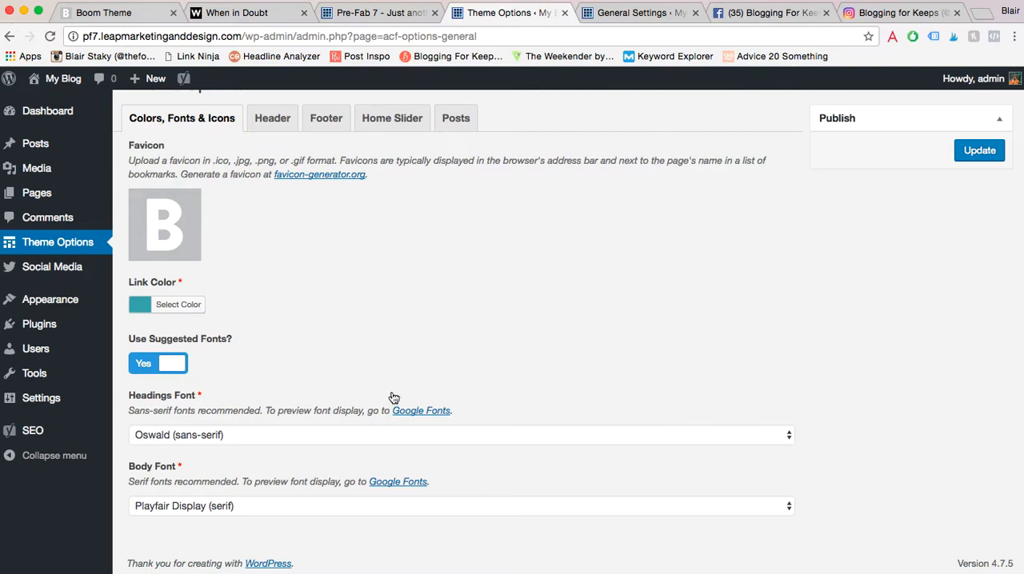
click(376, 436)
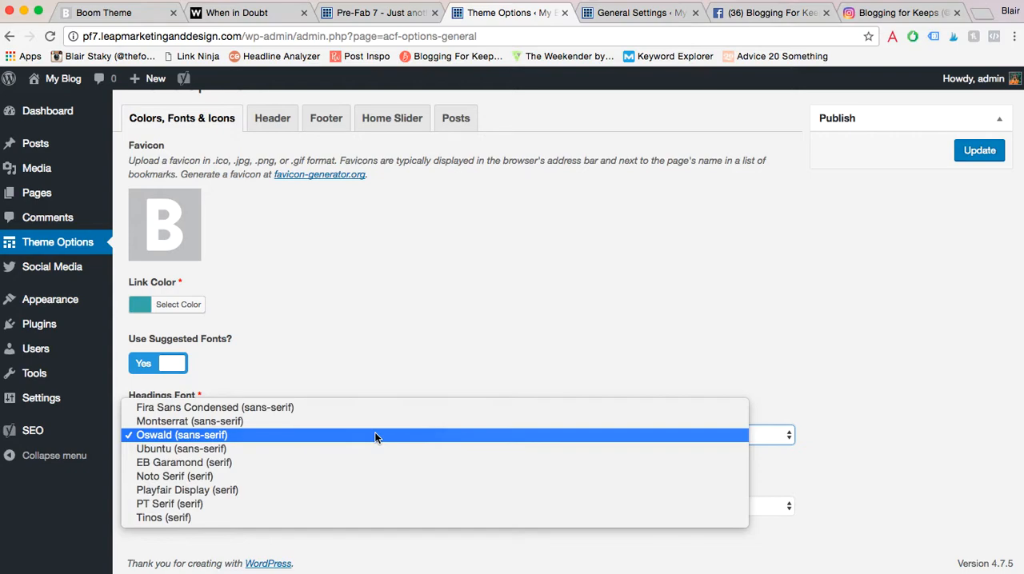
click(375, 435)
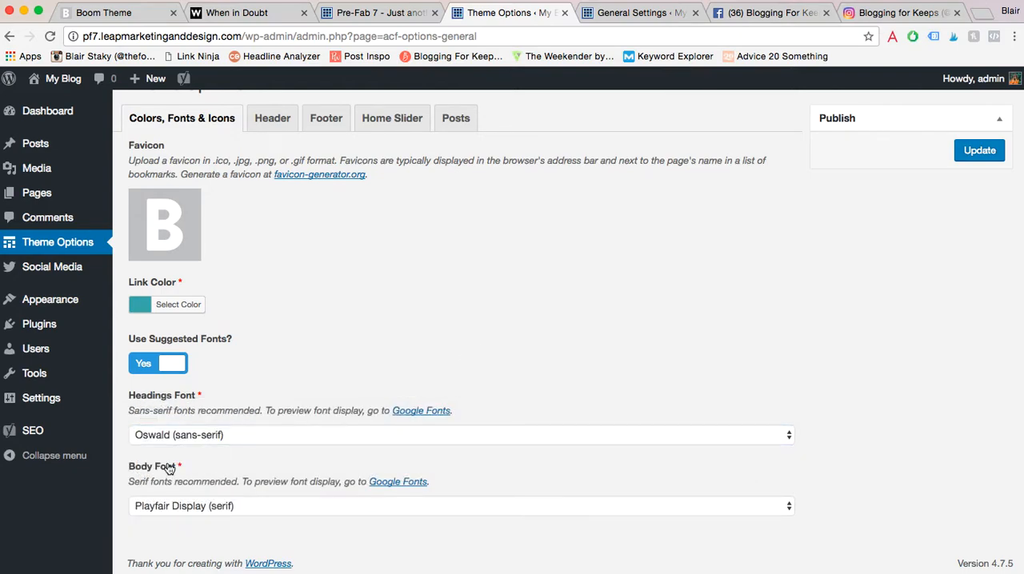
click(981, 152)
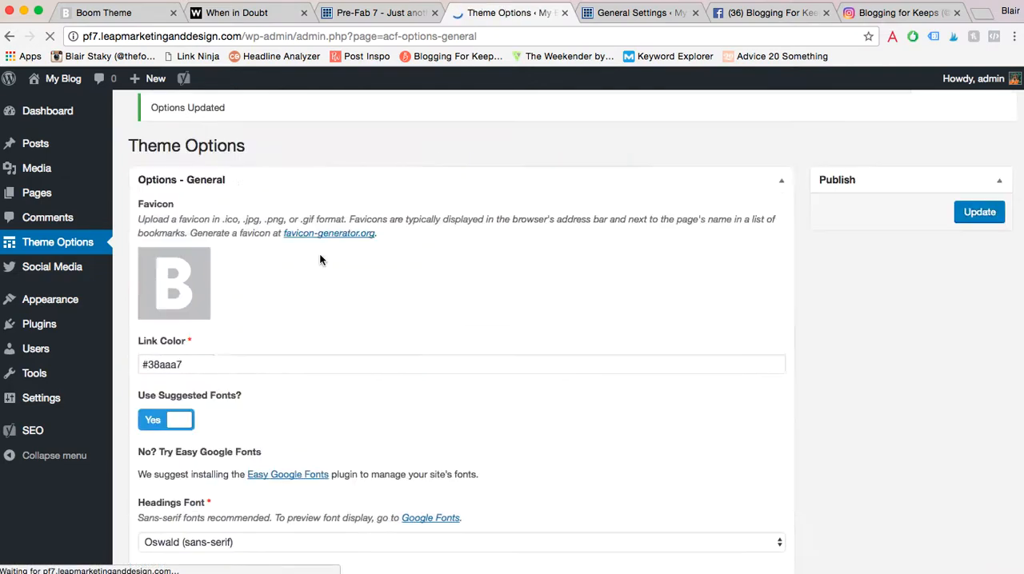
- Open the theme's header options and compare the site header title override with the header titles on both demo blogs
click(278, 200)
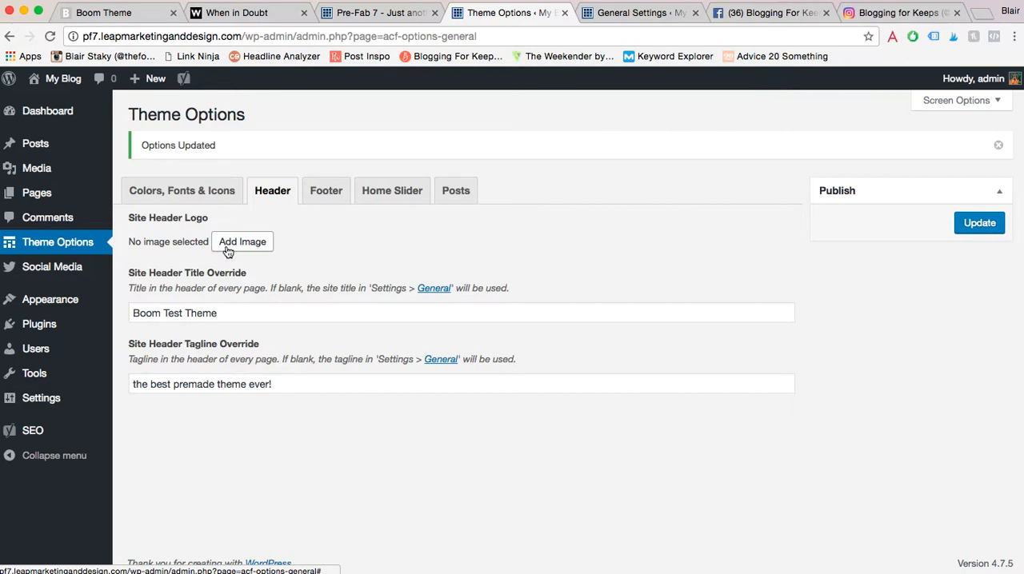
drag(235, 314, 119, 313)
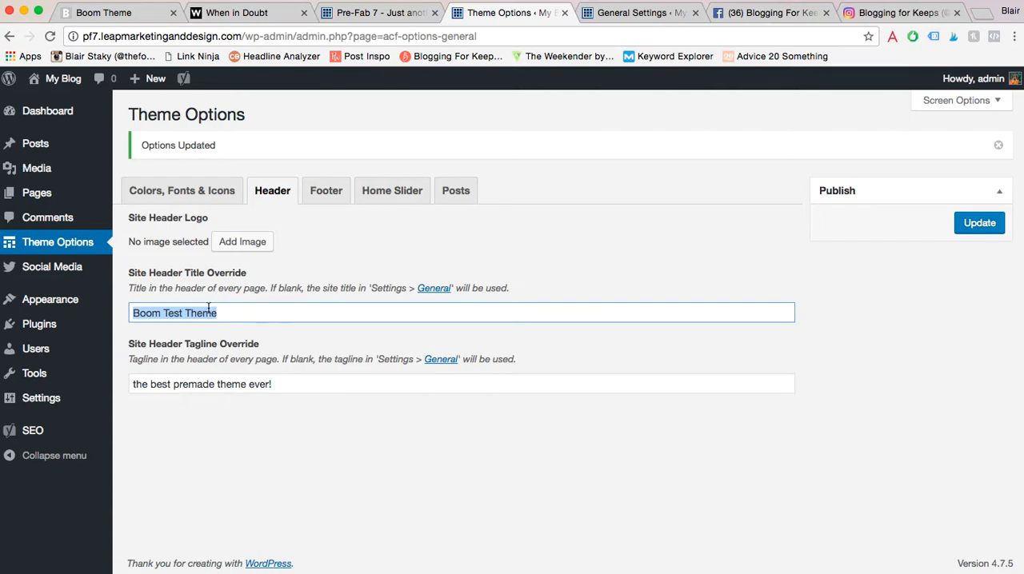
click(236, 13)
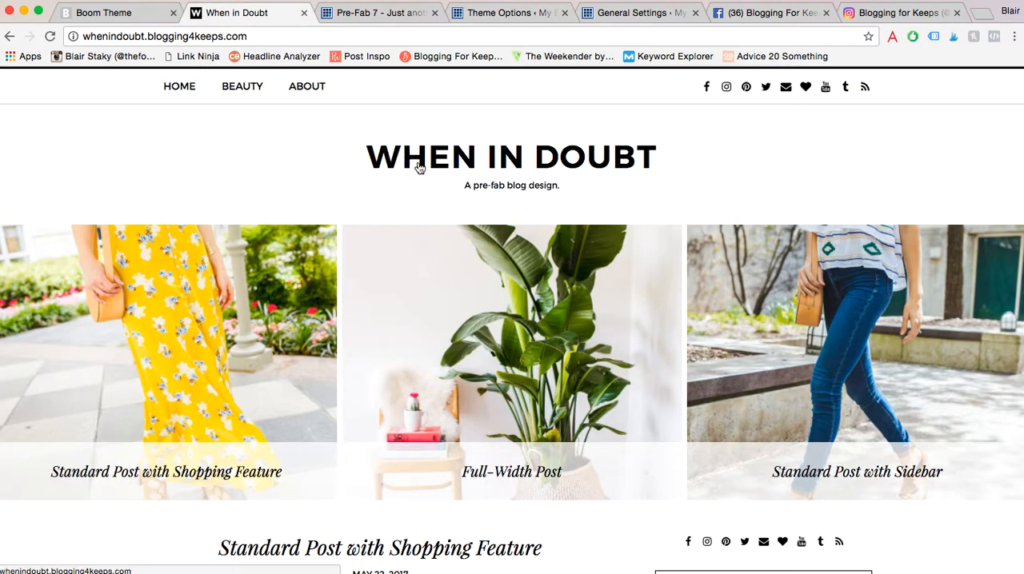
click(112, 13)
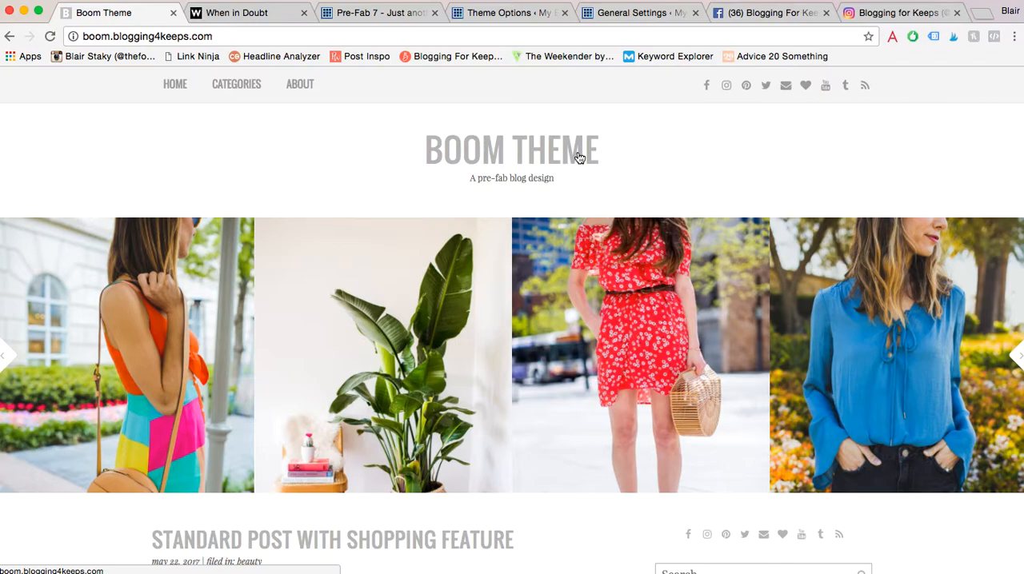
click(475, 14)
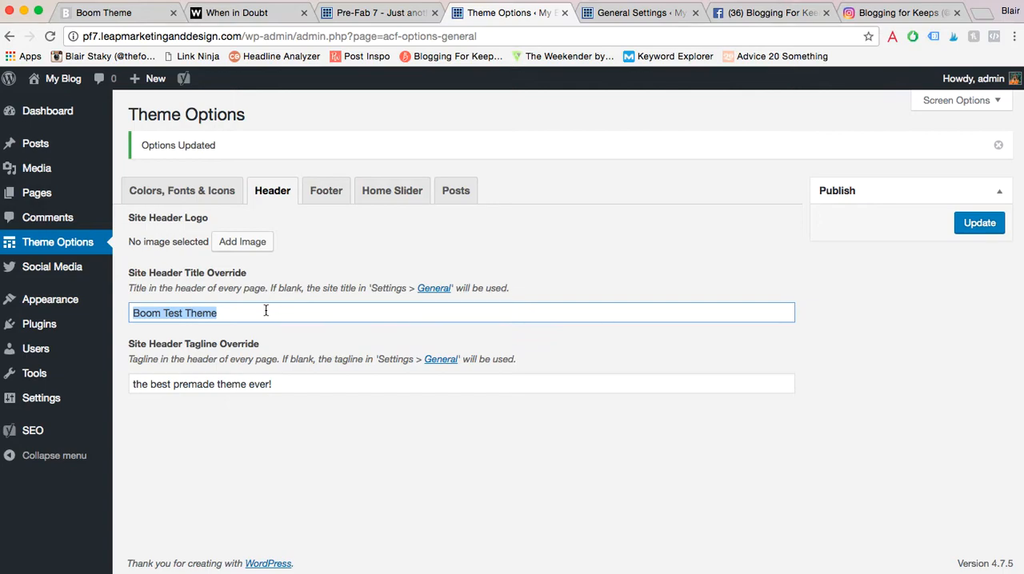
- Set cropped-logo2.png from the media library as the site header logo
click(242, 242)
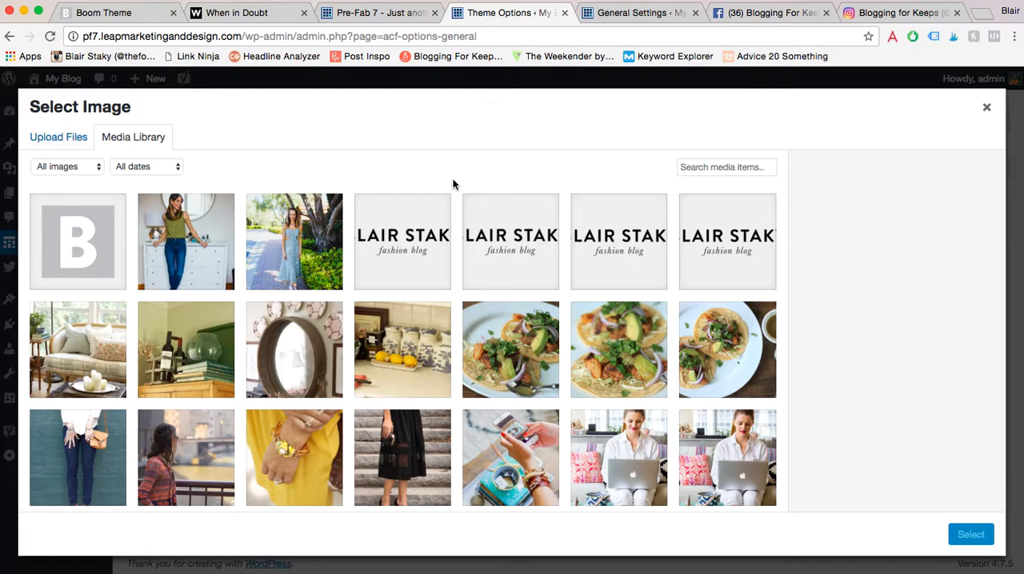
click(408, 235)
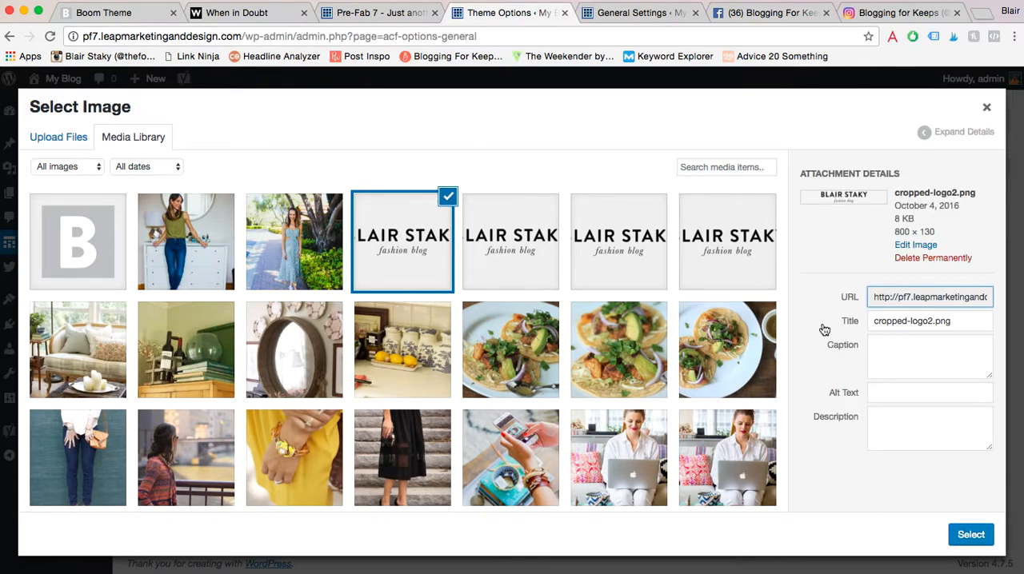
click(970, 541)
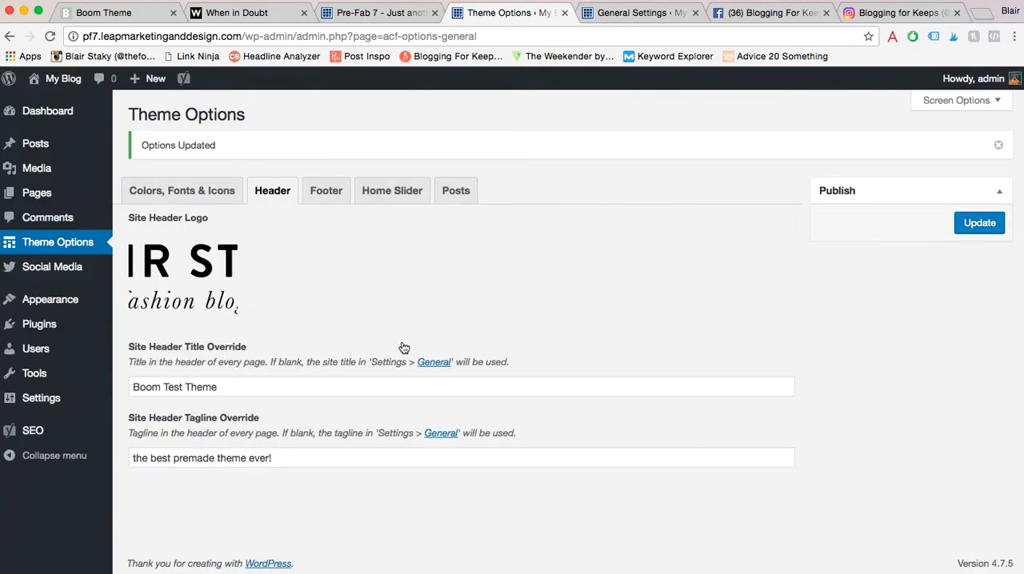
- Clear the site header title override and save the theme options
mouse_move(196, 272)
drag(216, 387, 130, 387)
key(BackSpace)
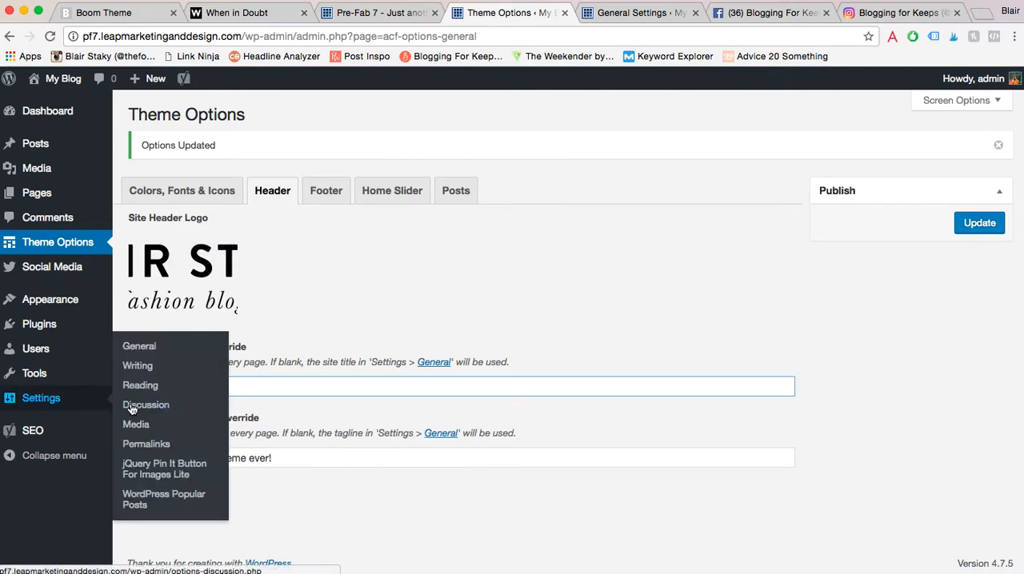
click(979, 223)
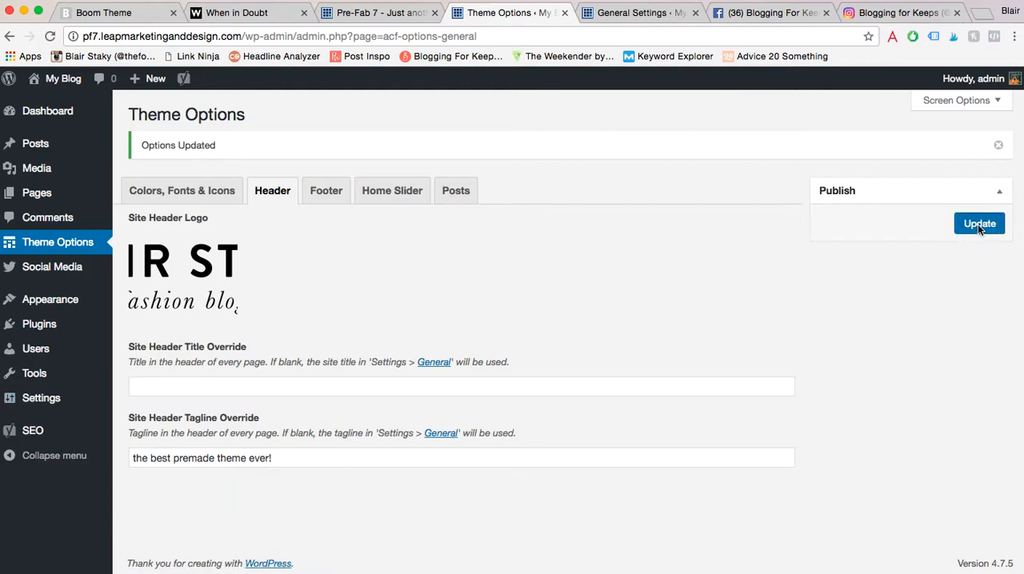
- Reload the blog's home page and check the header logo, tagline and post slider
click(391, 15)
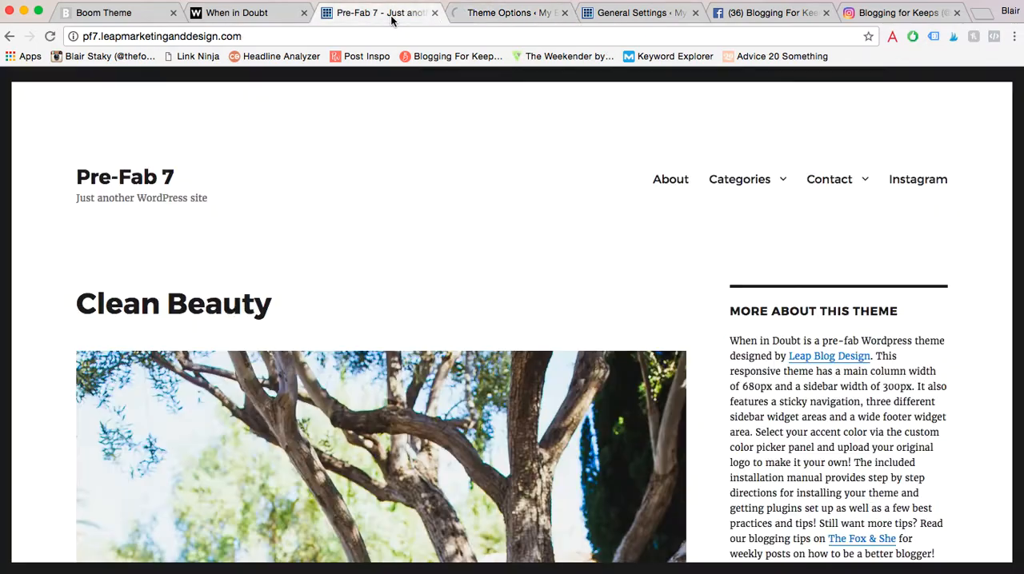
click(49, 38)
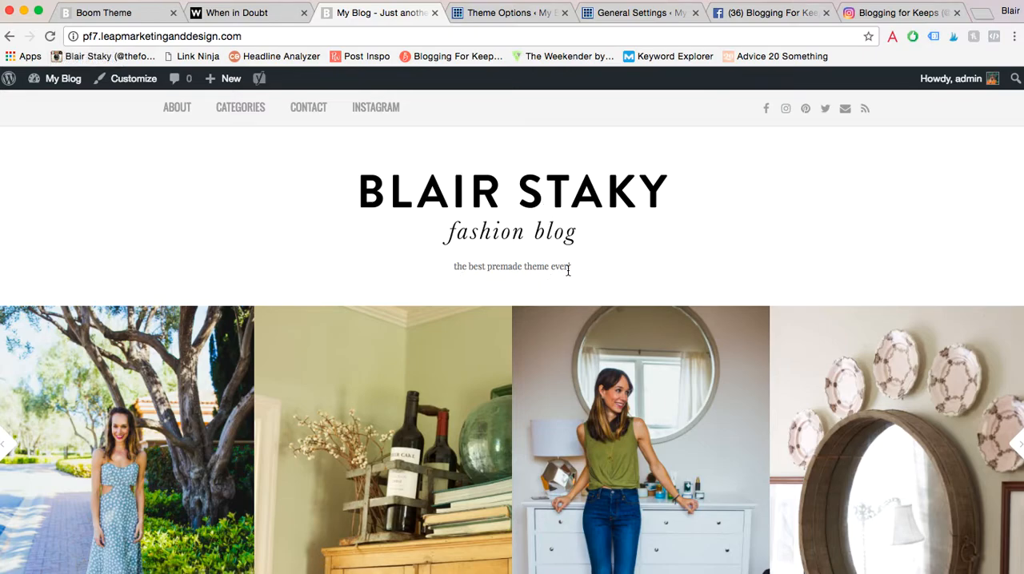
scroll(560, 316, down, 5)
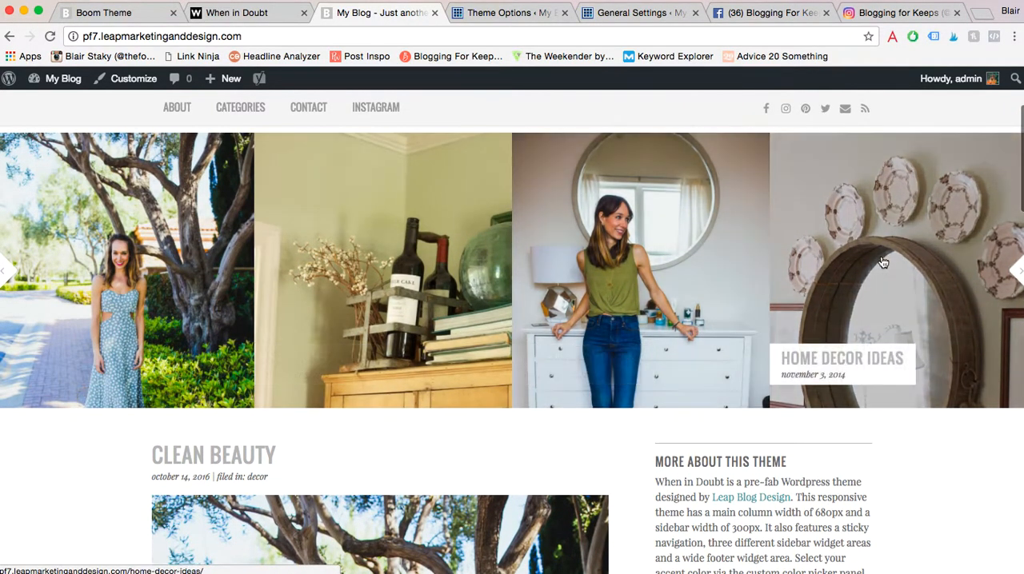
- Open the theme's footer options and compare the LikeToKnow.it widget settings with the footer on the blog's home page
click(529, 12)
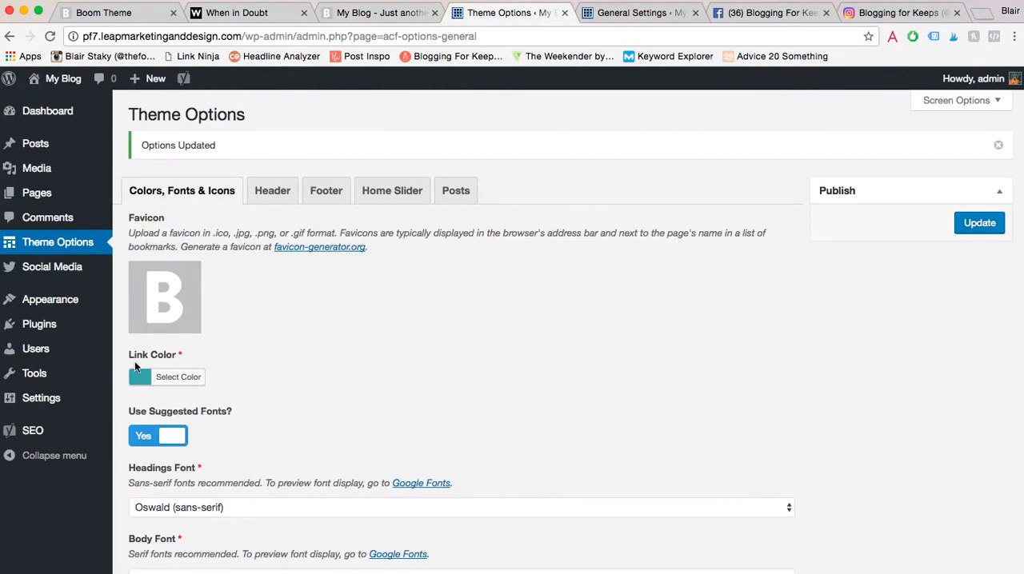
click(333, 196)
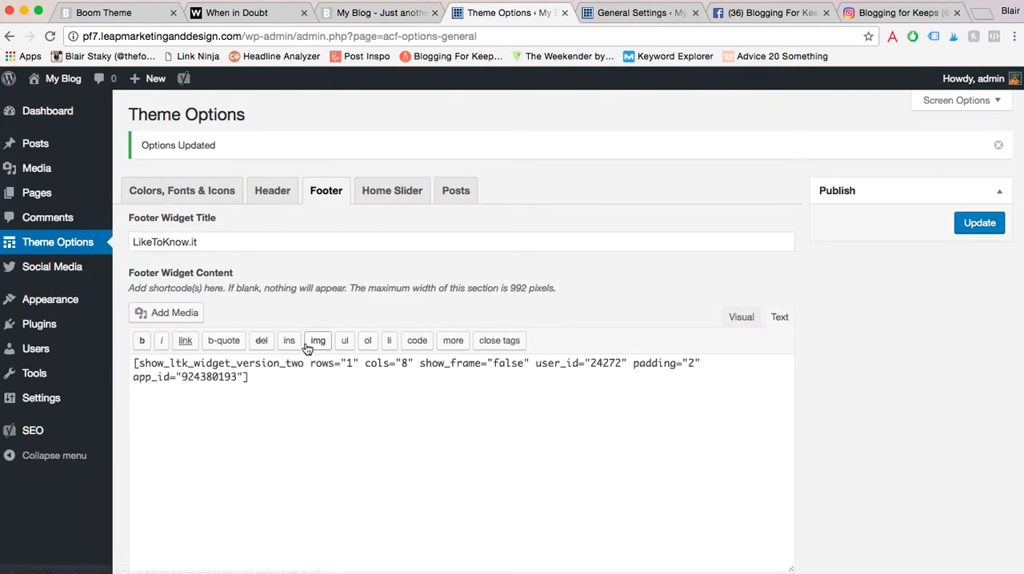
scroll(306, 343, down, 2)
scroll(306, 344, up, 1)
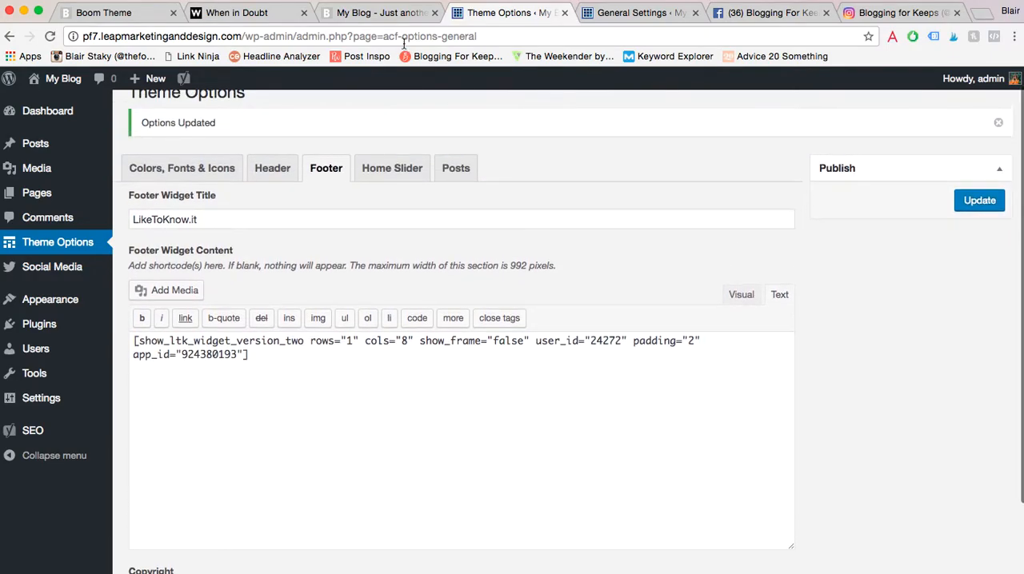
click(376, 13)
scroll(461, 453, down, 20)
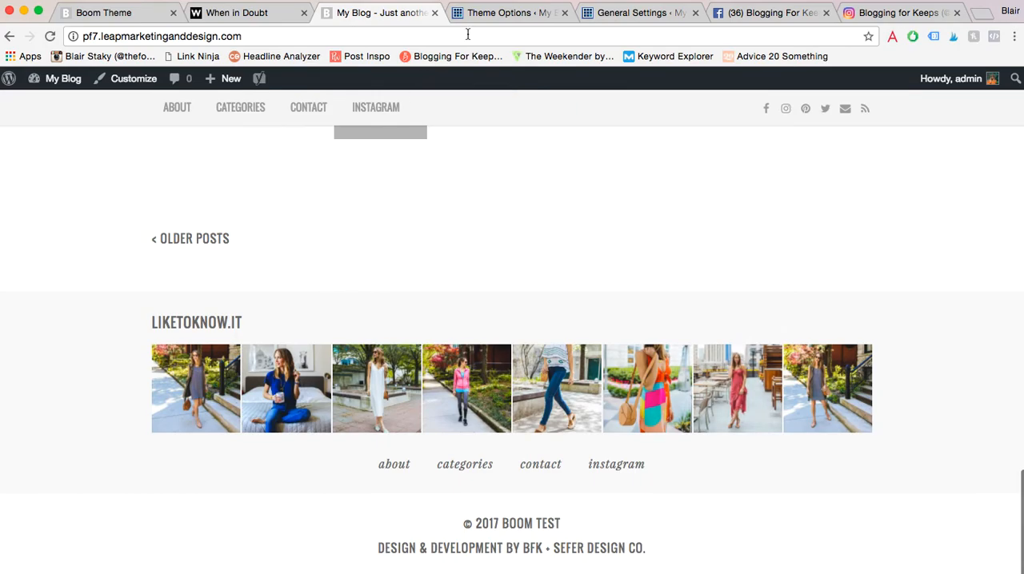
click(498, 17)
click(298, 357)
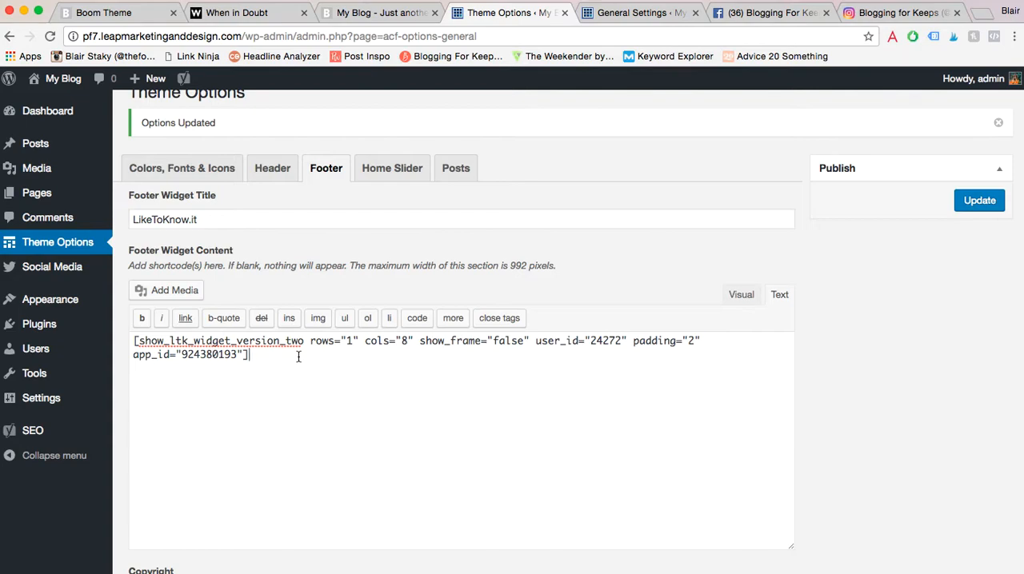
- Set the footer copyright text to "Blogging 4 Keeps" and save the theme options
scroll(299, 356, down, 2)
scroll(298, 357, down, 1)
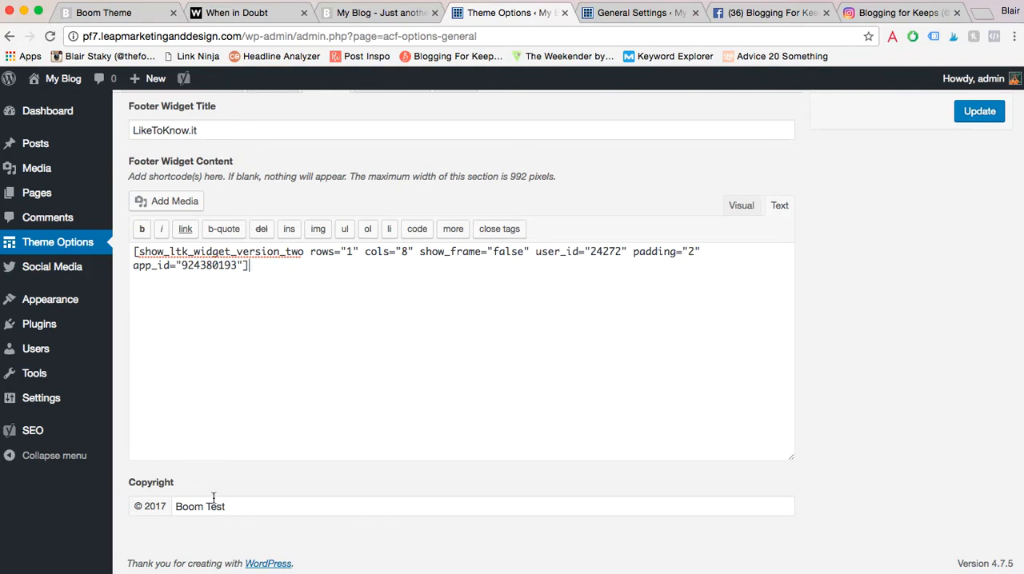
triple_click(184, 513)
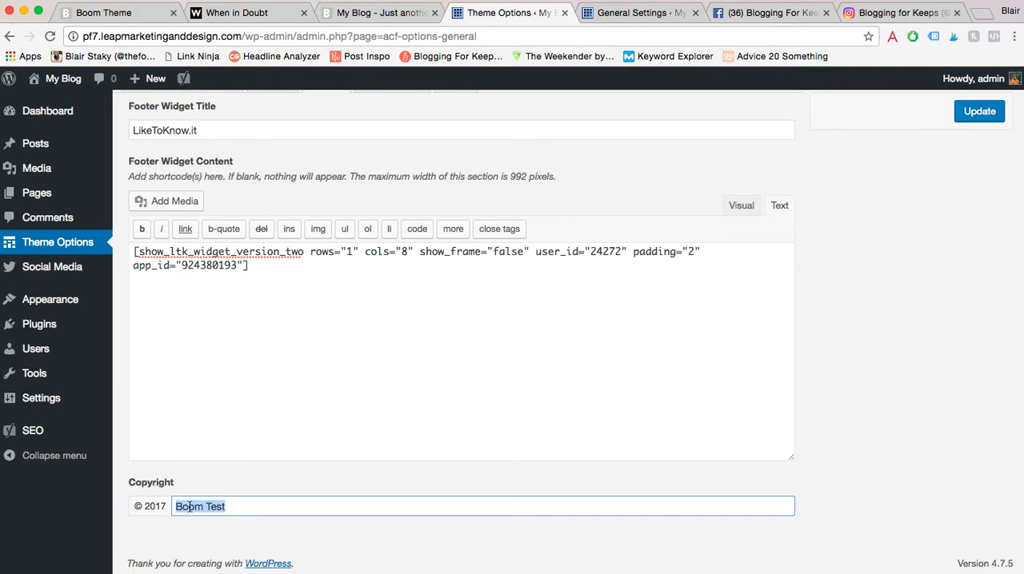
text(Blogg)
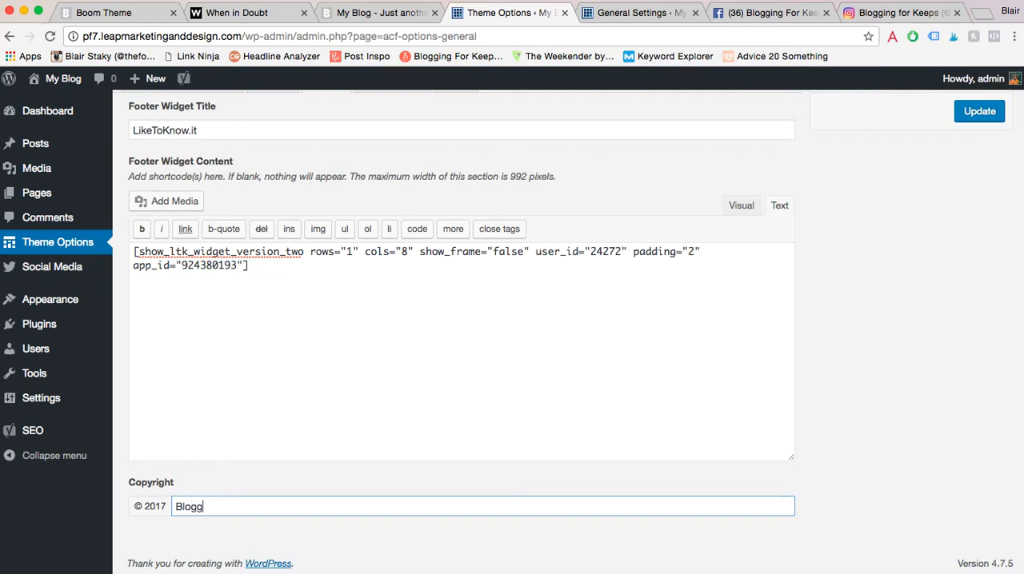
text(ing 4 Keeps)
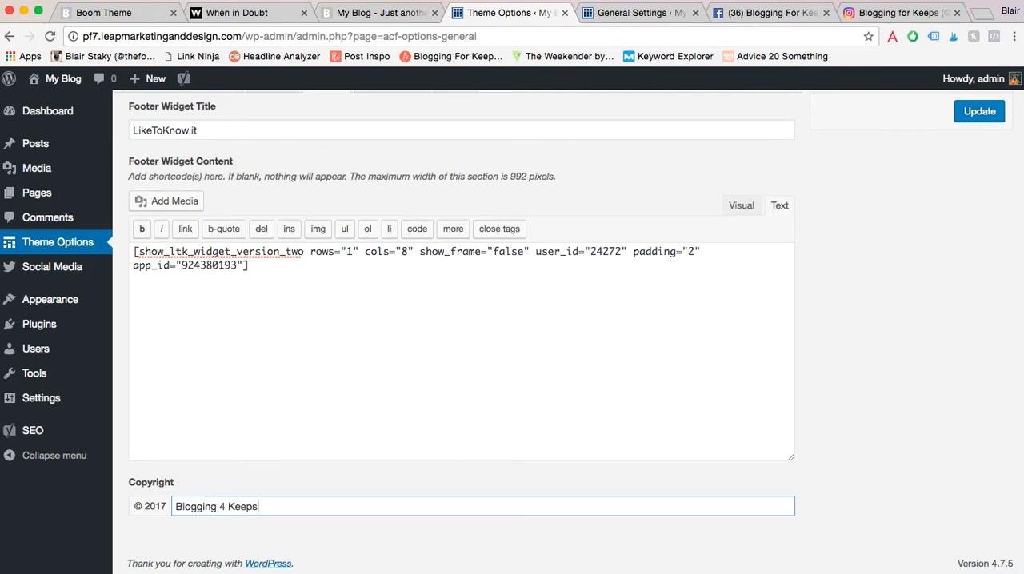
click(977, 110)
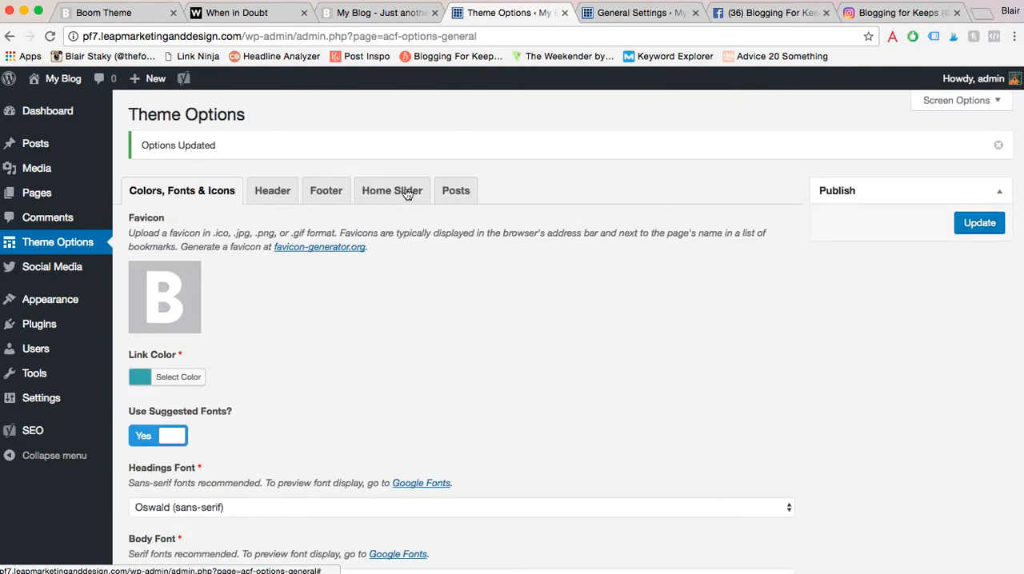
- Open the home slider options and compare them with the slider on the blog's home page
click(408, 192)
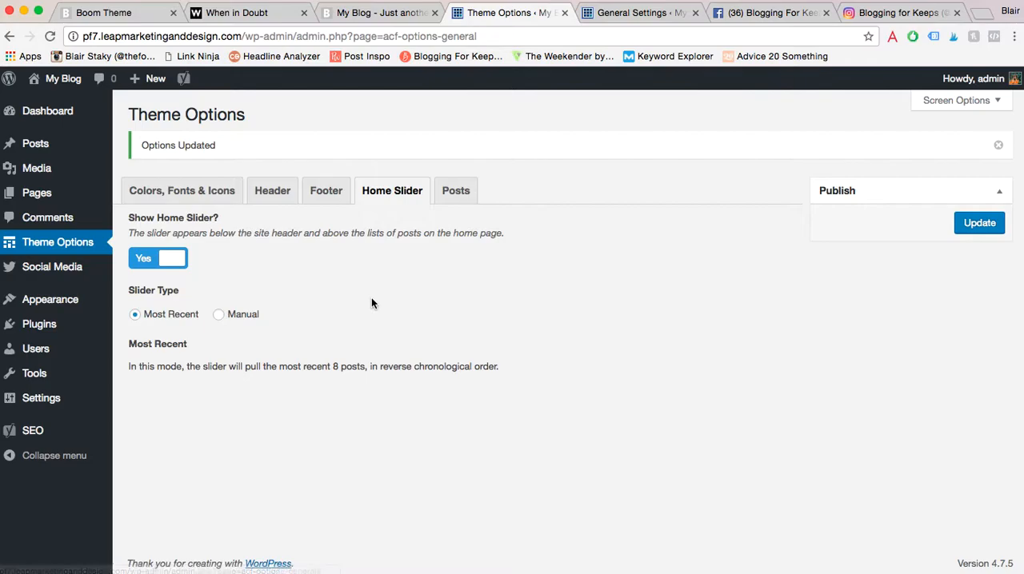
click(354, 16)
scroll(358, 274, up, 15)
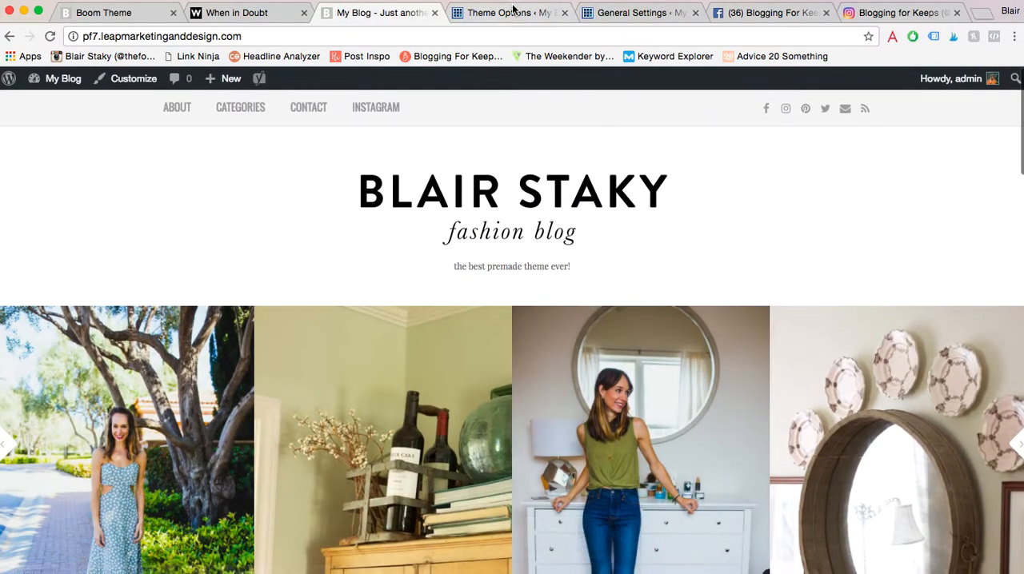
click(512, 12)
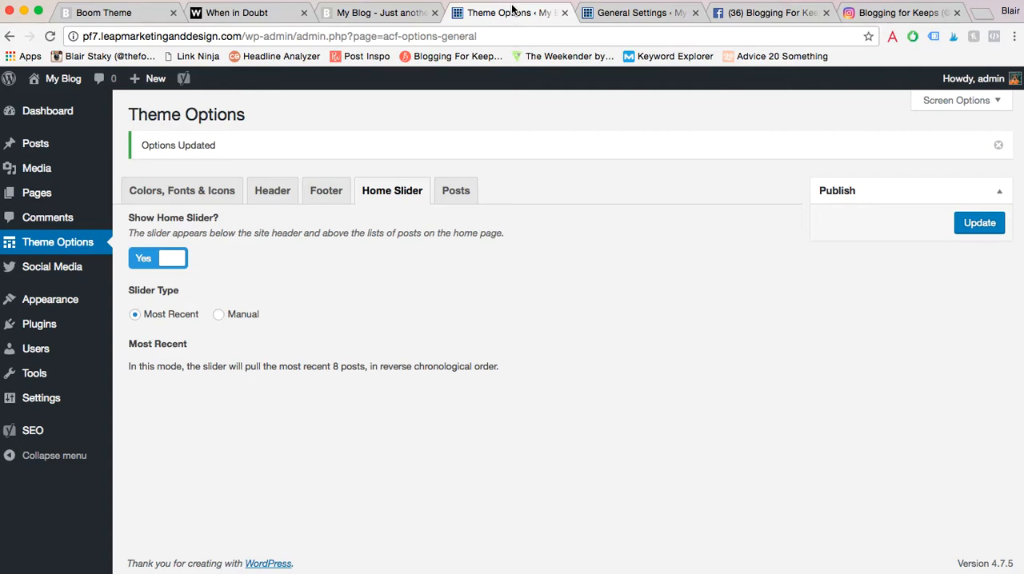
- Turn off the home slider, save the theme options and check the reloaded home page without it
click(175, 257)
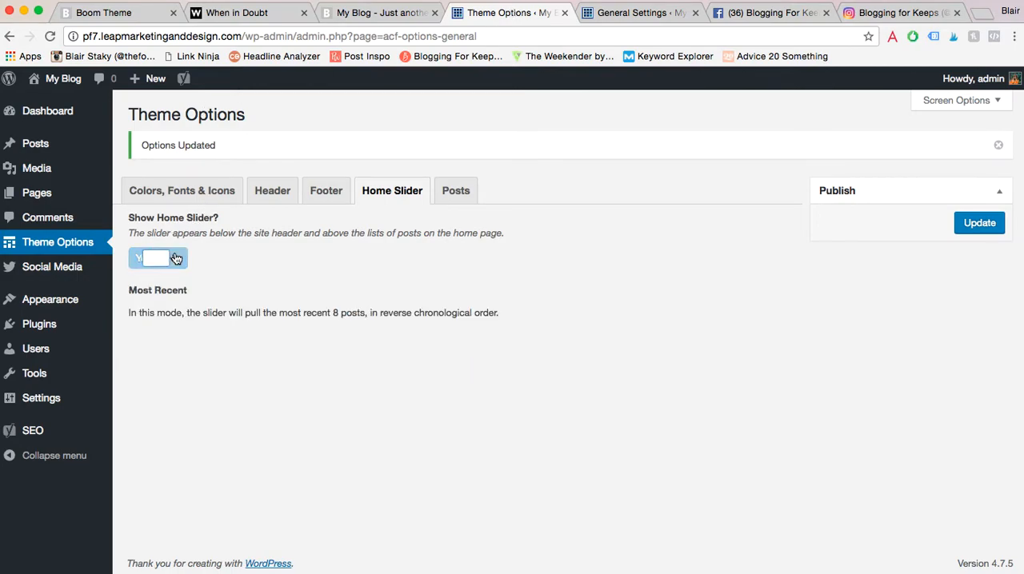
click(979, 222)
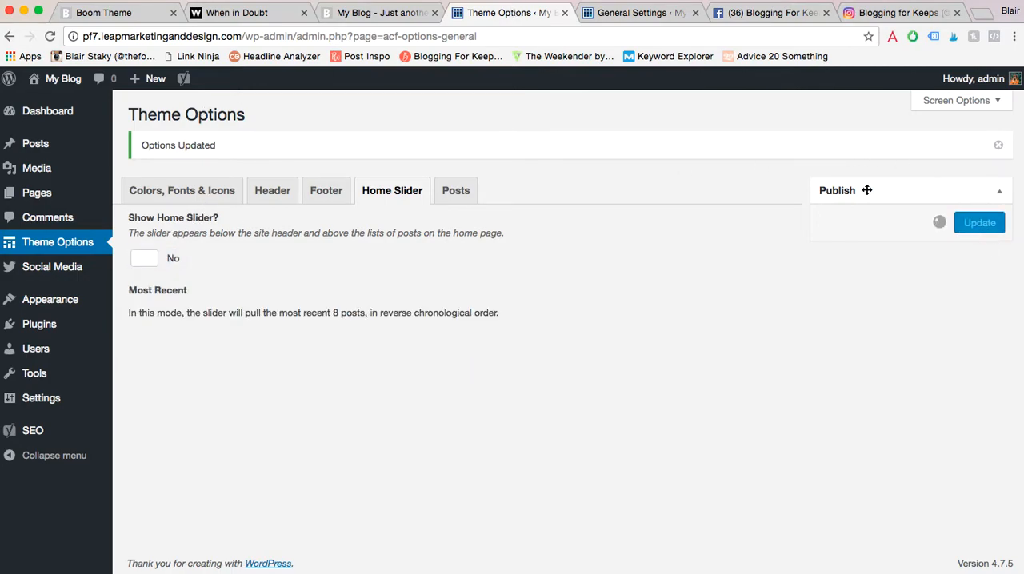
click(369, 16)
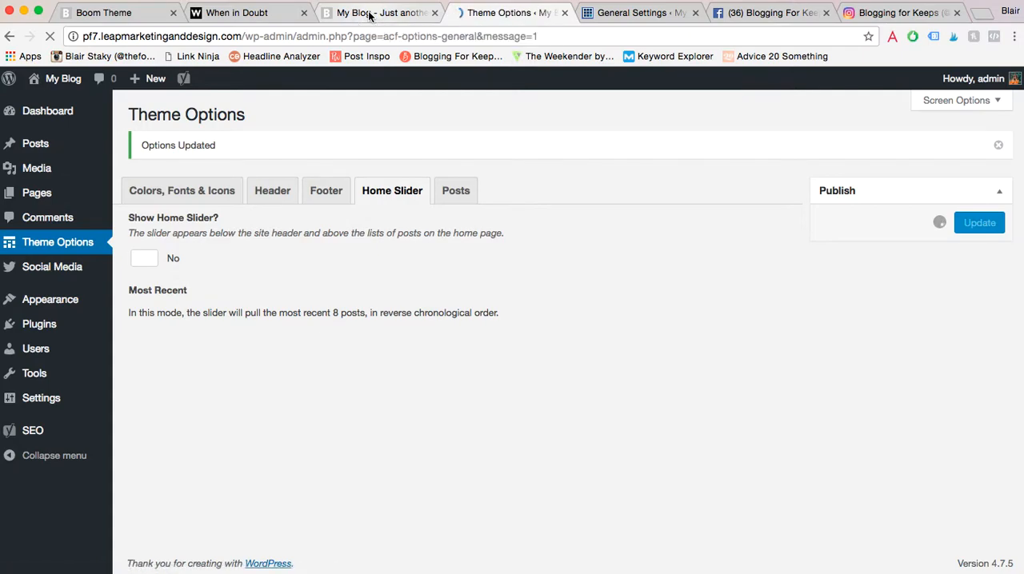
click(49, 38)
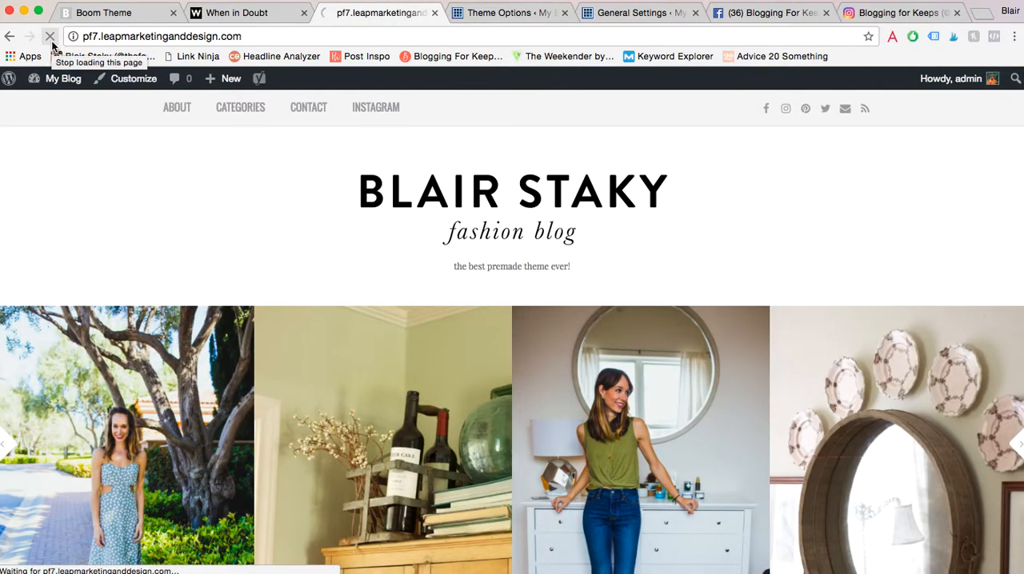
scroll(249, 312, down, 1)
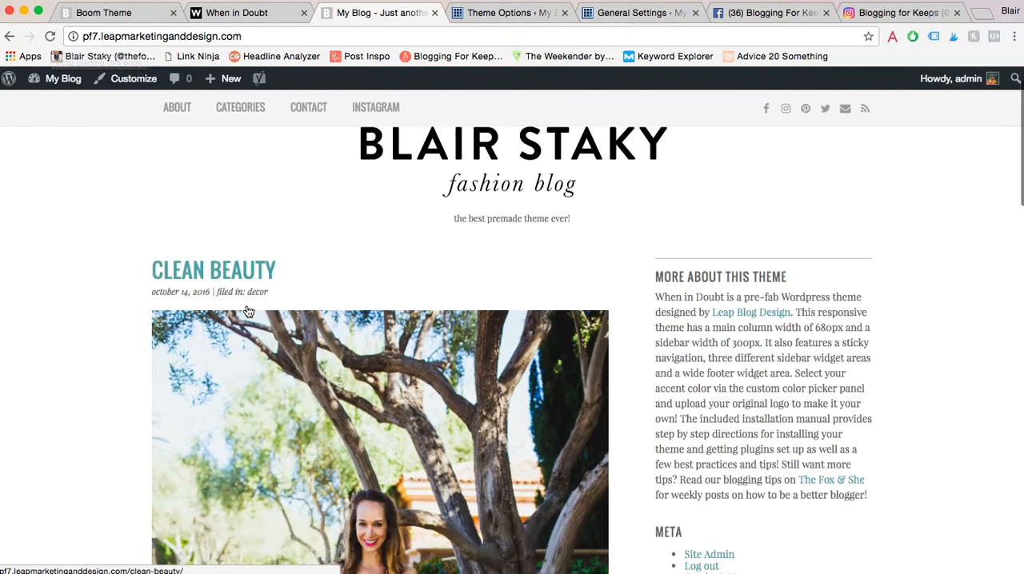
scroll(248, 312, down, 15)
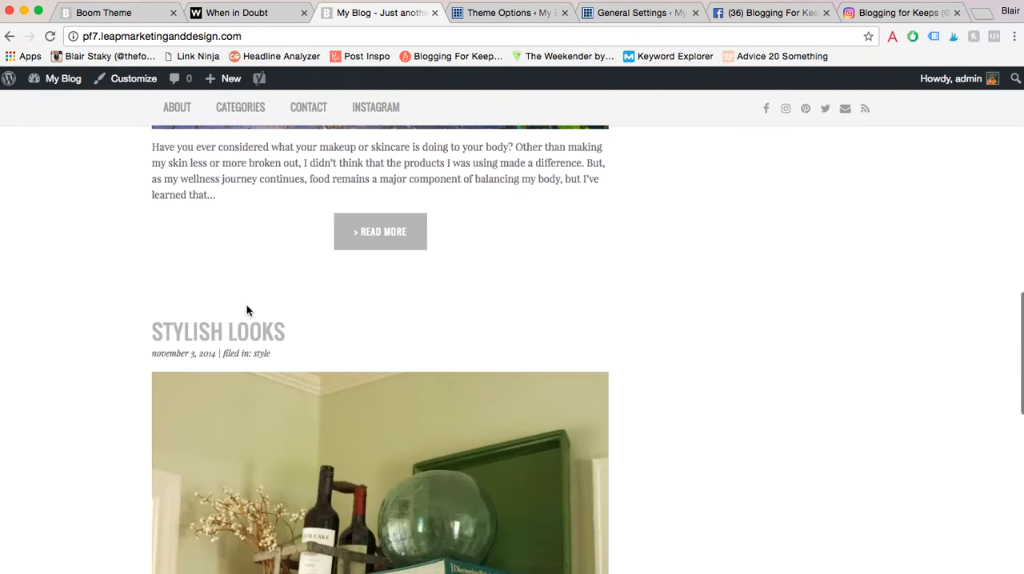
scroll(247, 307, down, 10)
scroll(247, 307, up, 8)
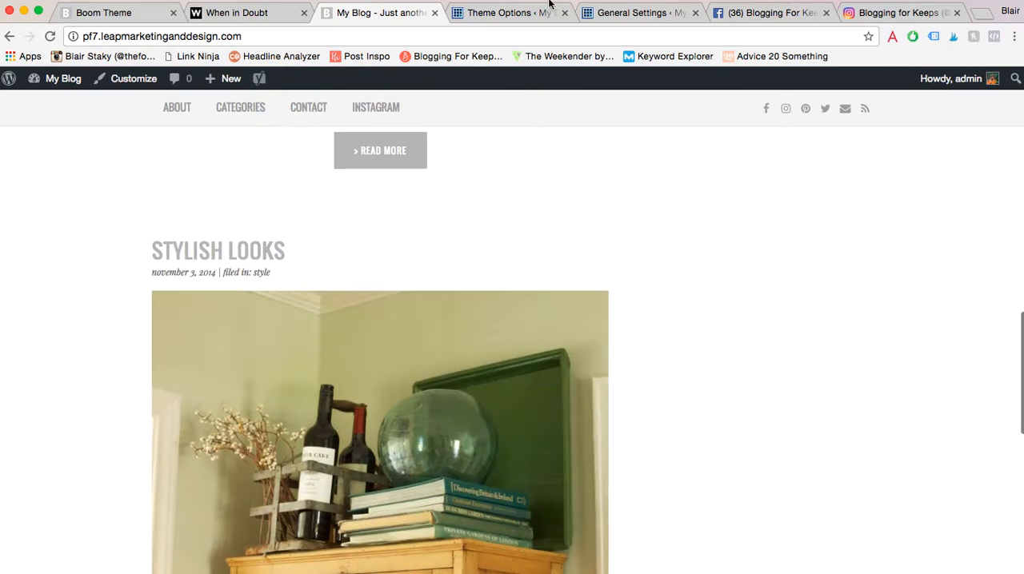
- Turn the home slider back on in the theme options and set its slider type to Manual
click(553, 3)
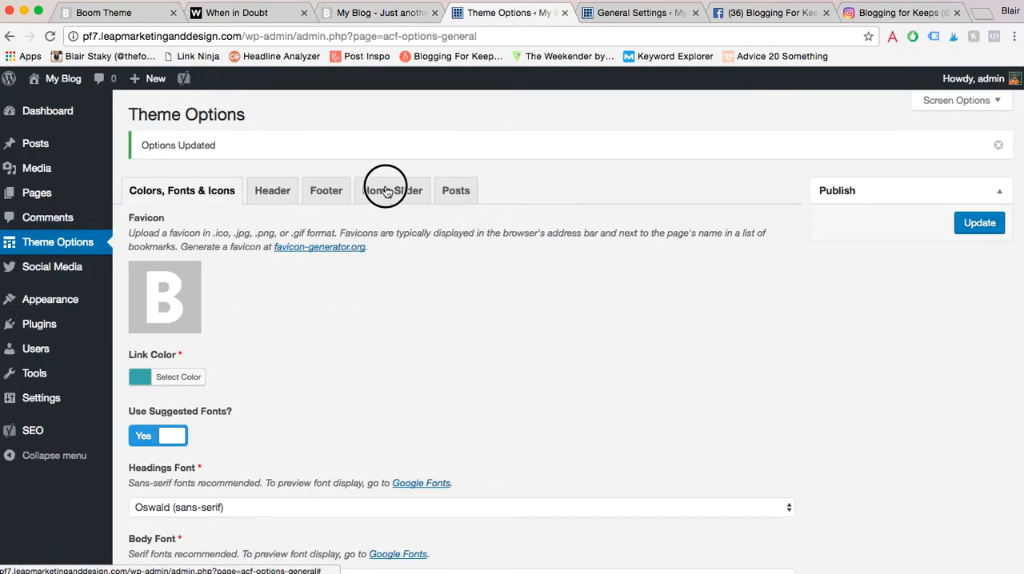
click(385, 192)
click(143, 263)
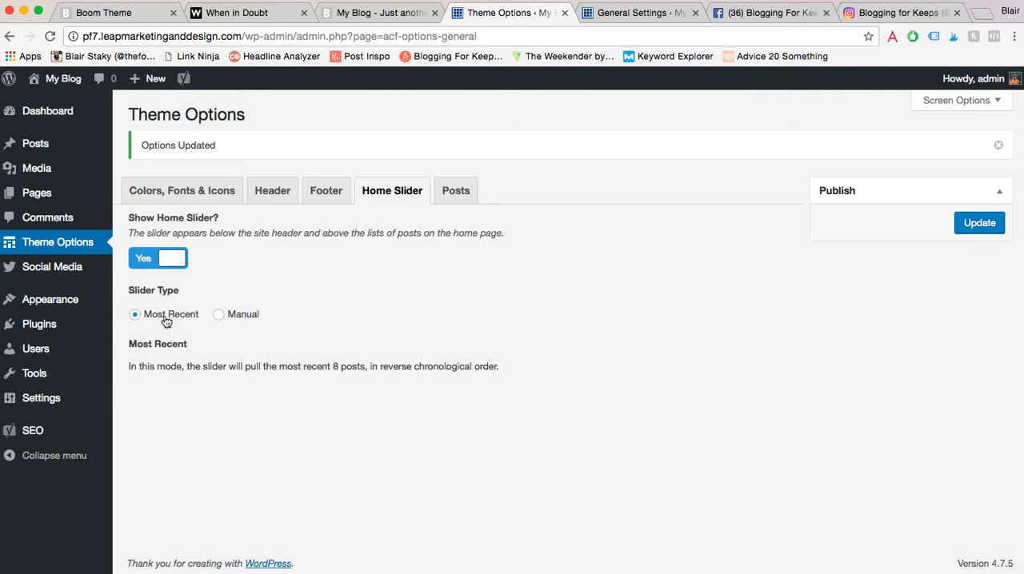
click(224, 316)
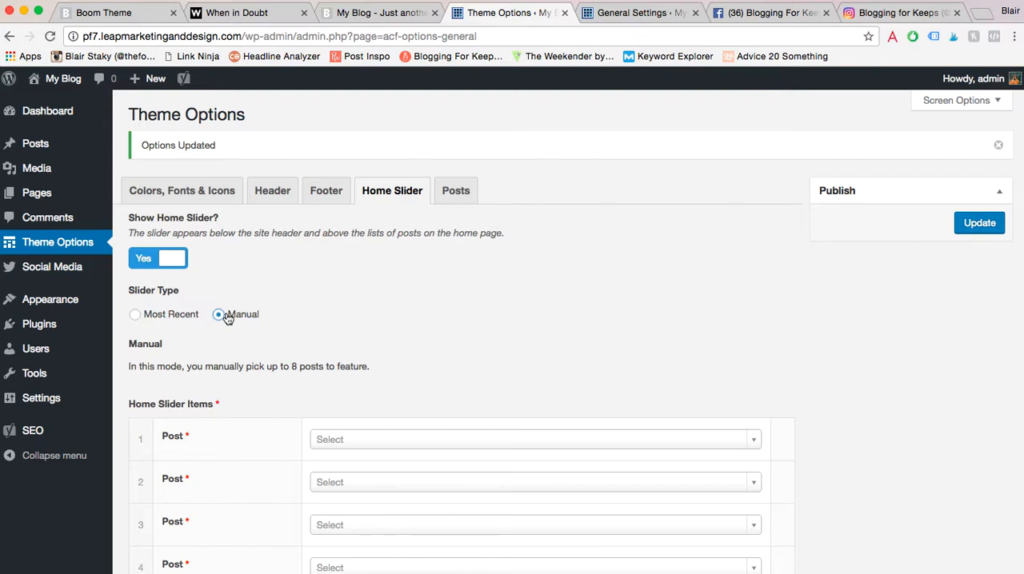
- Choose the Clean Beauty post as the first home slider item
scroll(427, 320, down, 3)
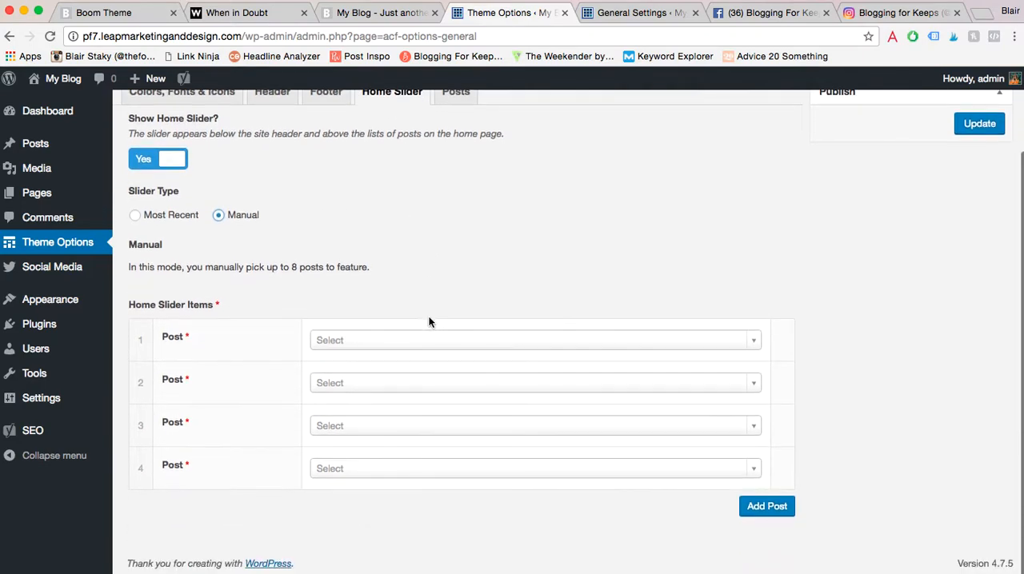
click(398, 345)
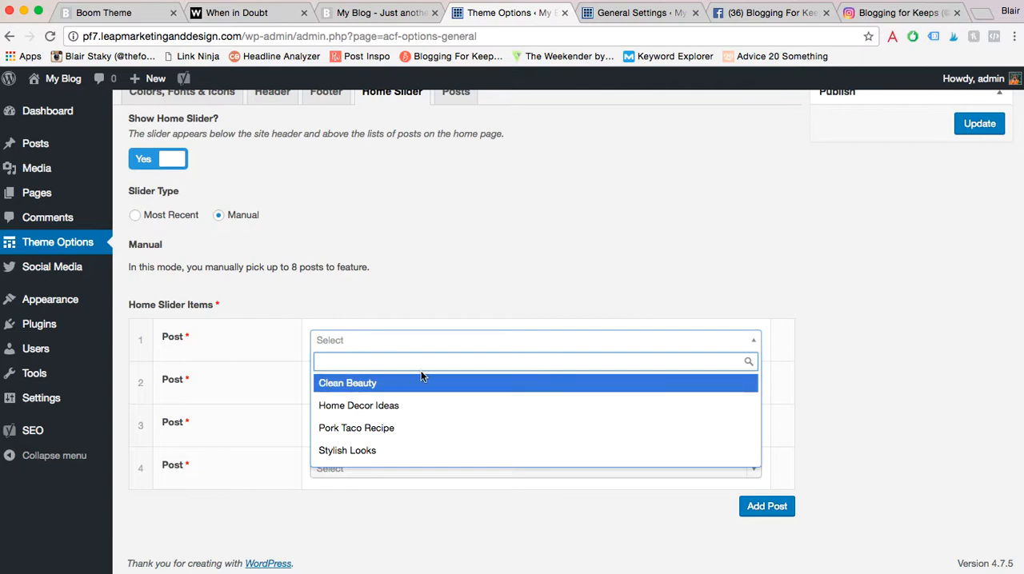
text(dfasd)
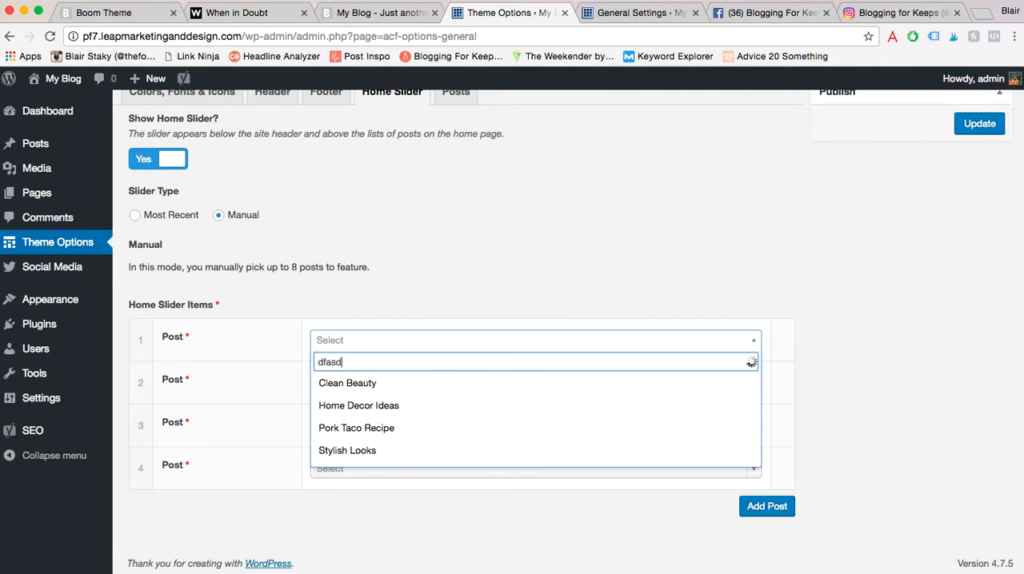
key(BackSpace)
key(BackSpace)
key(BackSpace)
key(BackSpace)
key(BackSpace)
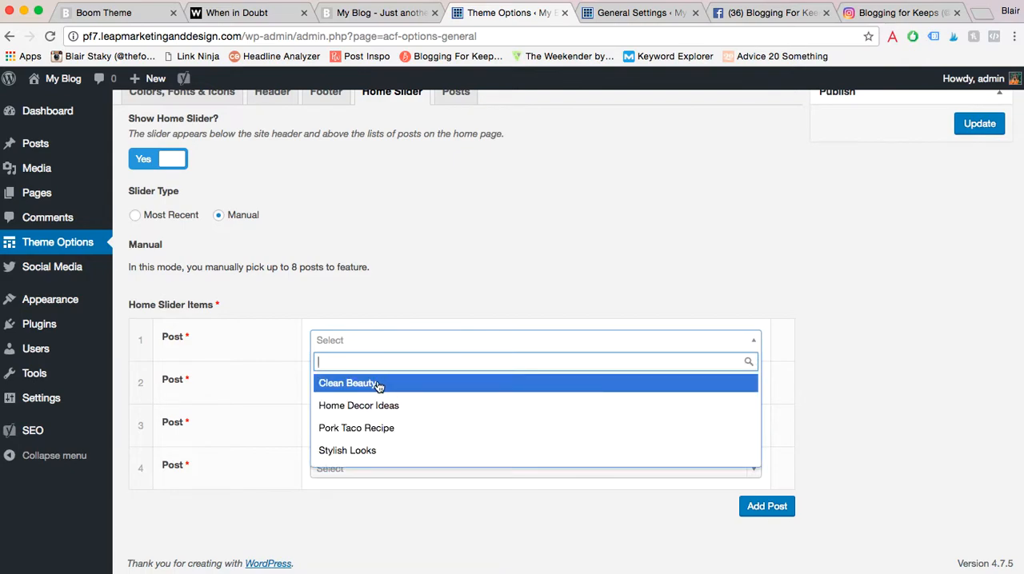
click(379, 384)
- Set home slider items two to four to Pork Taco Recipe, Stylish Looks and Home Decor Ideas, and save the theme options
click(352, 390)
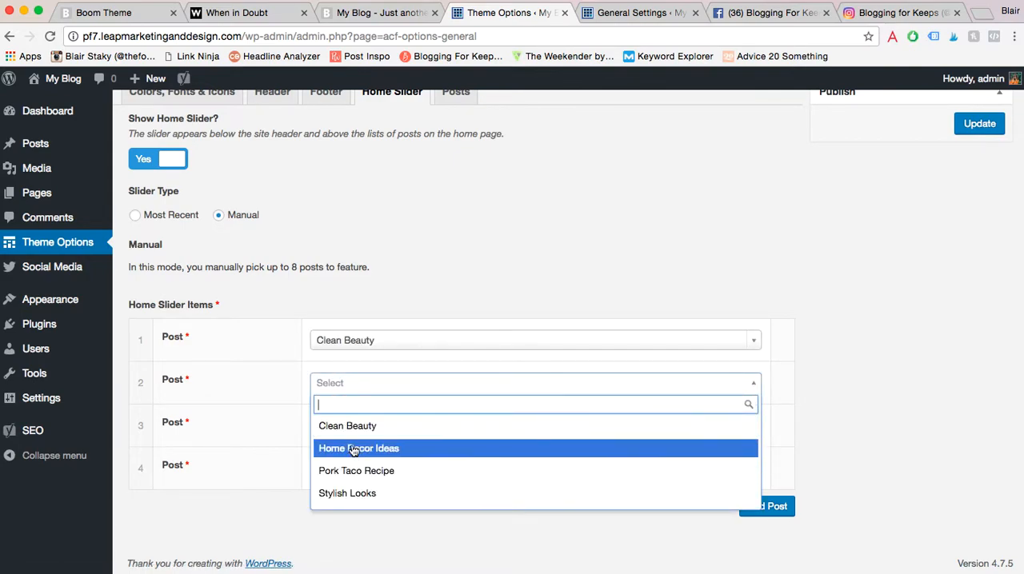
click(344, 470)
click(378, 431)
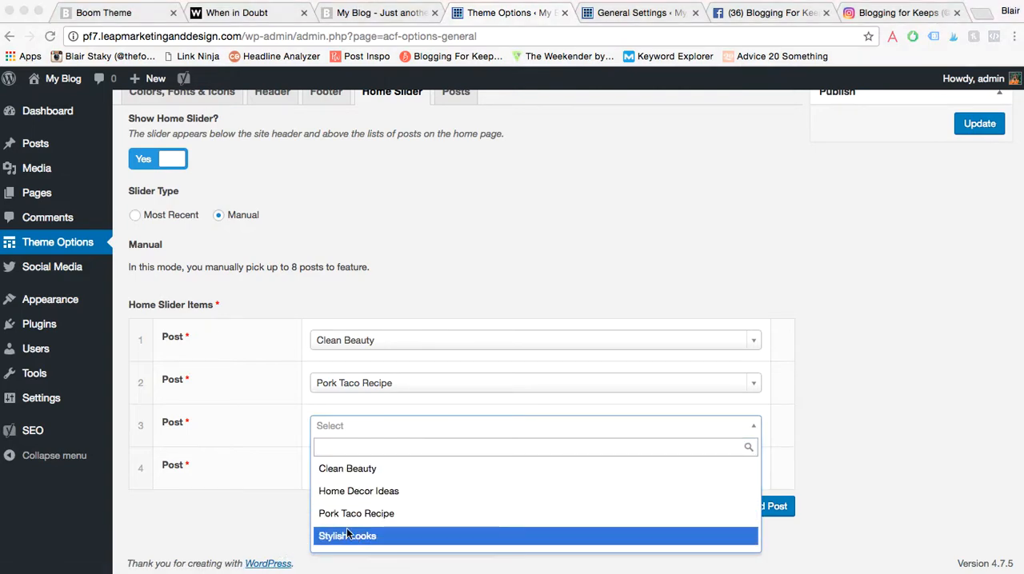
click(344, 536)
click(352, 472)
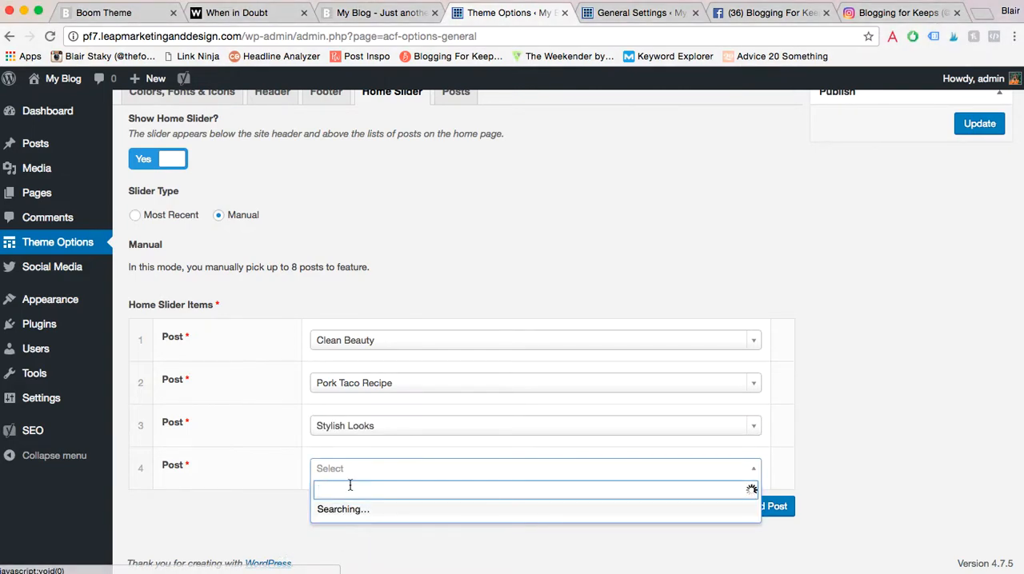
click(356, 401)
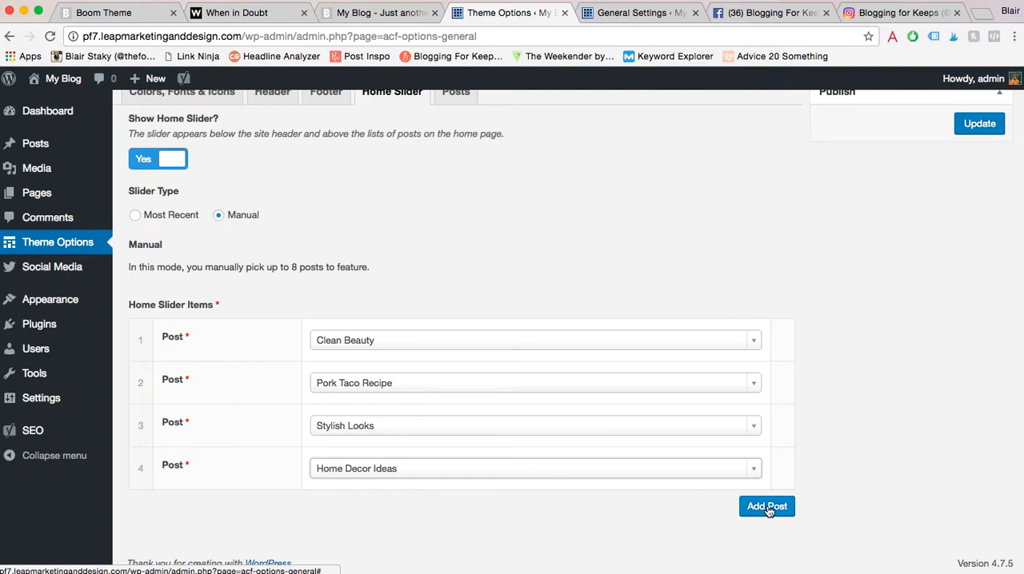
click(980, 128)
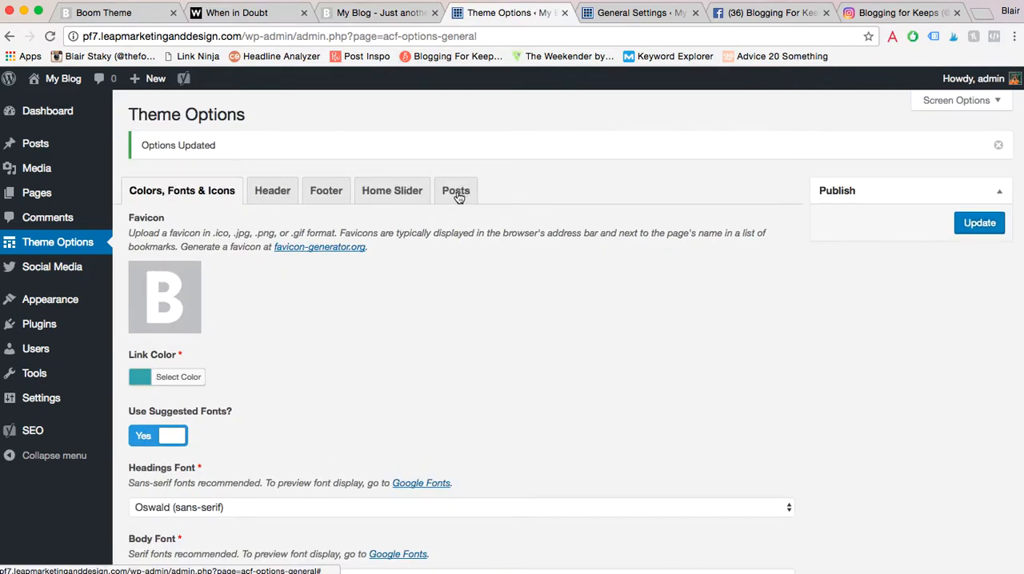
- Open the theme's related-posts option and examine the related posts section below the Clean Beauty post on the blog
click(456, 195)
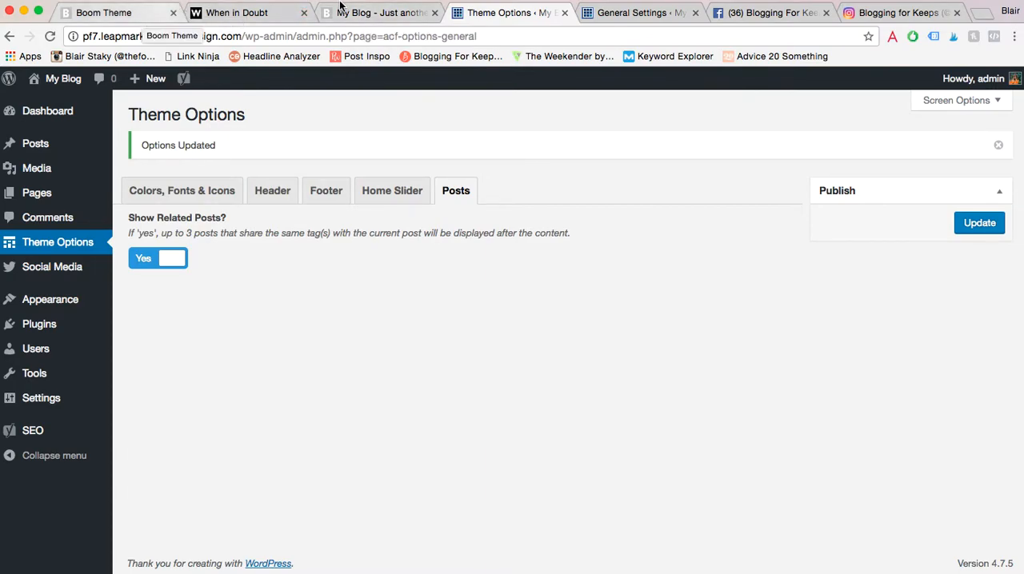
click(370, 12)
scroll(335, 273, down, 10)
scroll(335, 273, up, 15)
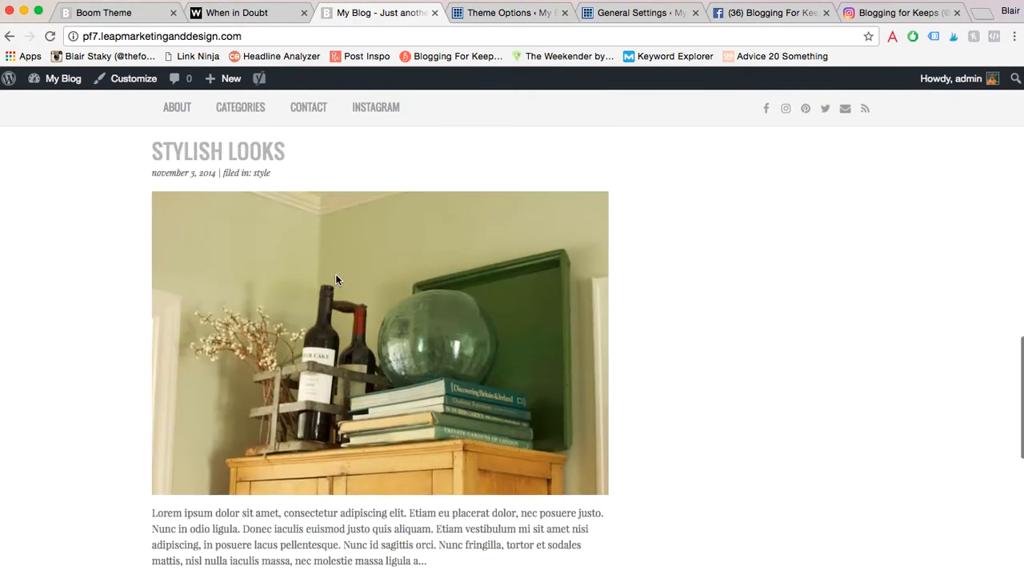
scroll(335, 274, up, 4)
click(228, 160)
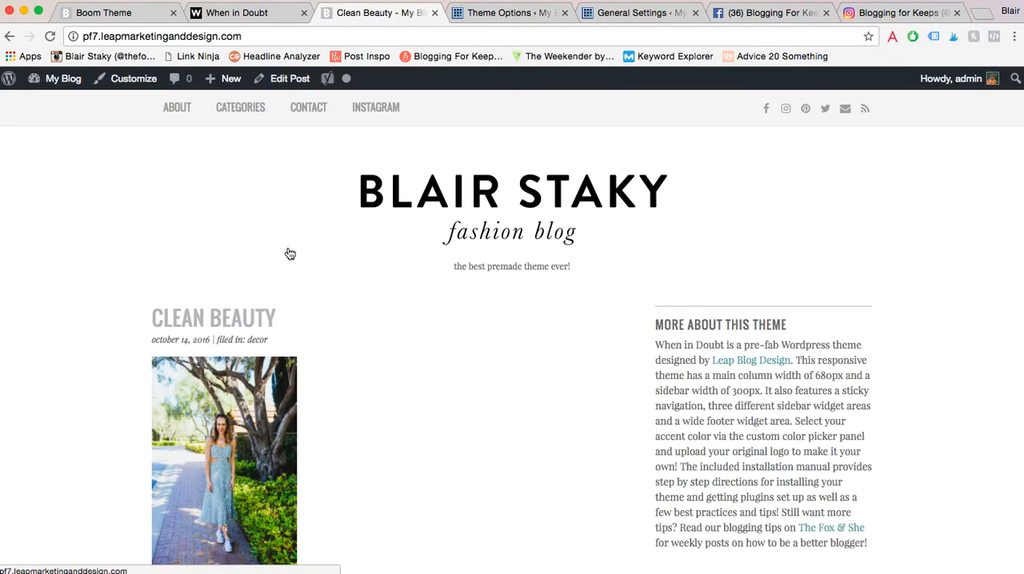
scroll(233, 388, down, 5)
scroll(234, 388, down, 10)
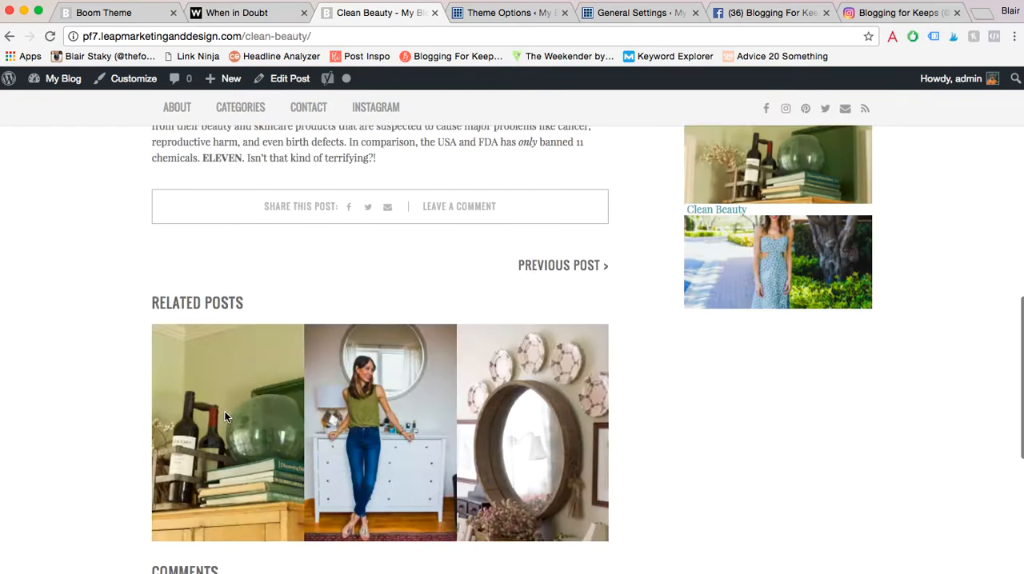
scroll(226, 418, up, 5)
scroll(226, 416, down, 8)
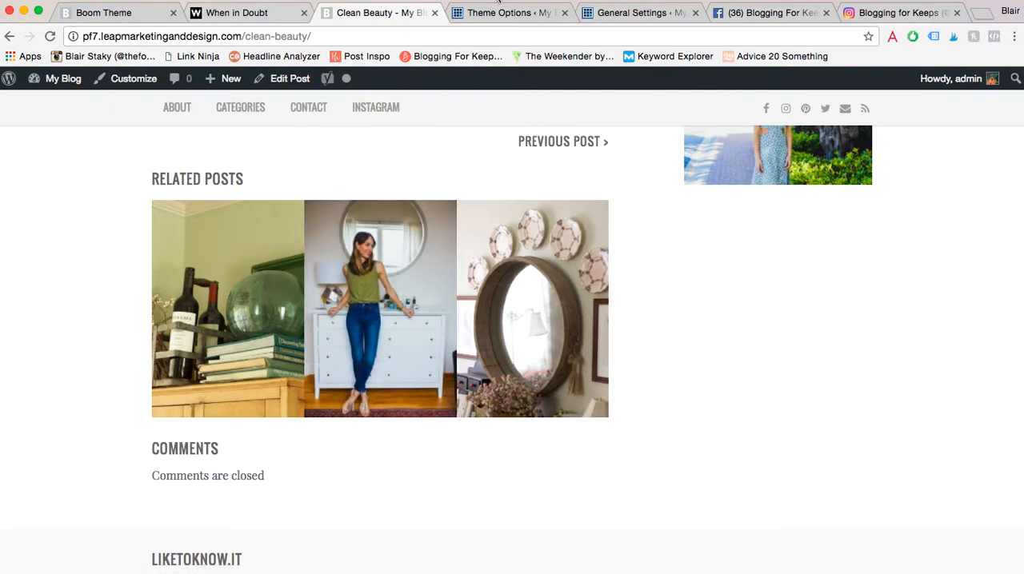
click(495, 13)
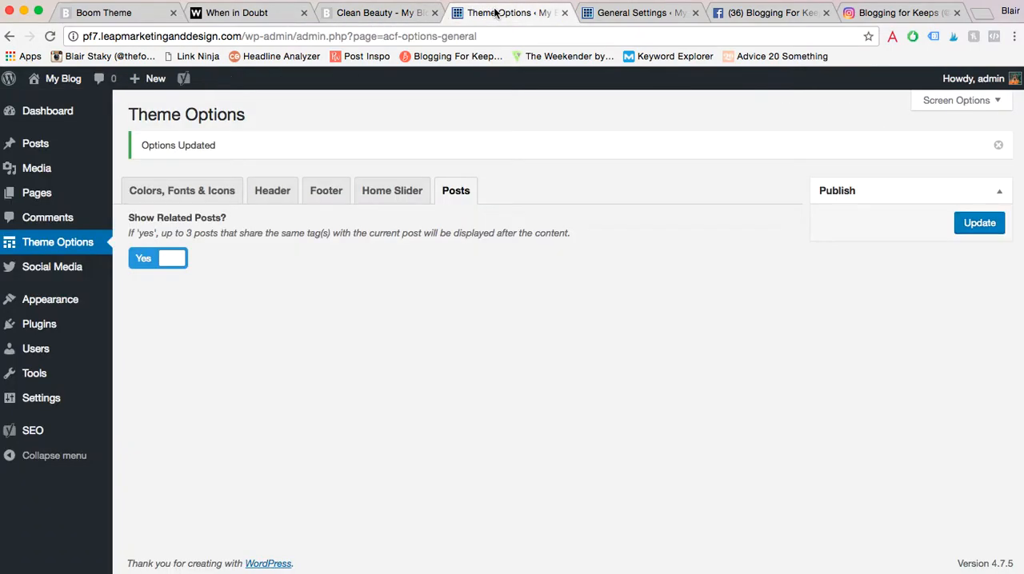
click(152, 196)
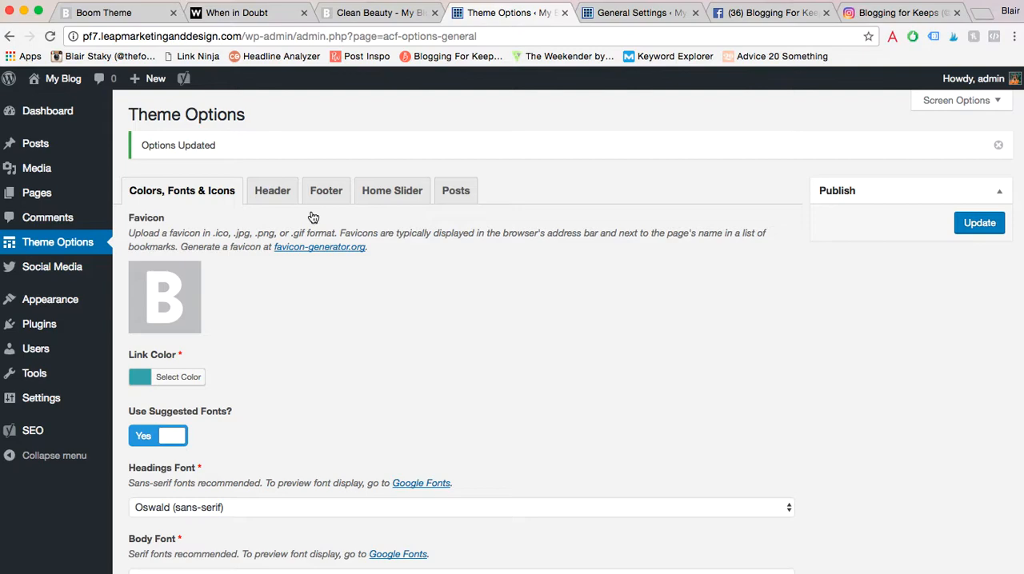
click(71, 272)
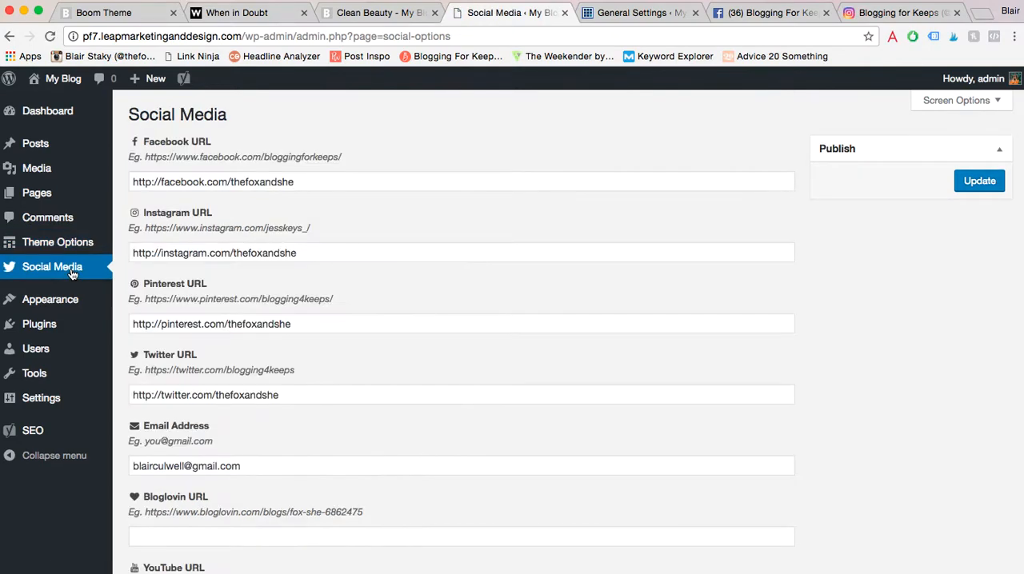
drag(310, 182, 113, 176)
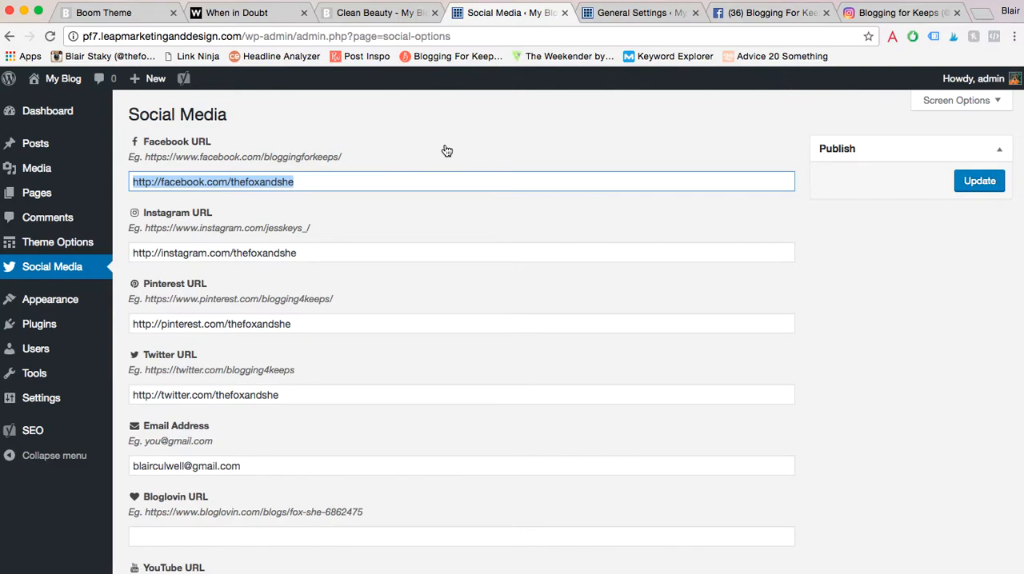
click(151, 186)
double_click(147, 182)
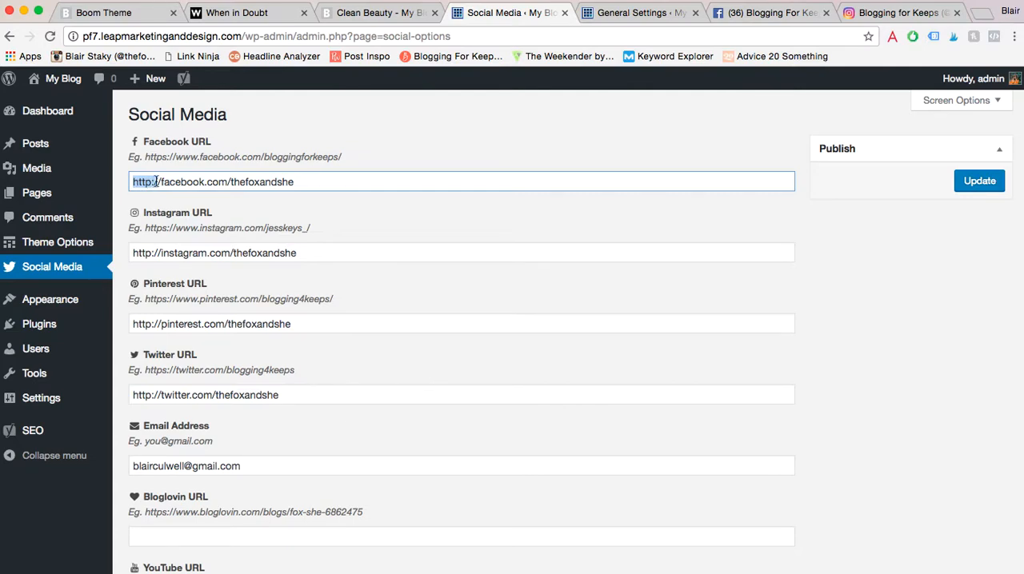
click(163, 183)
drag(157, 182, 126, 183)
scroll(326, 218, down, 1)
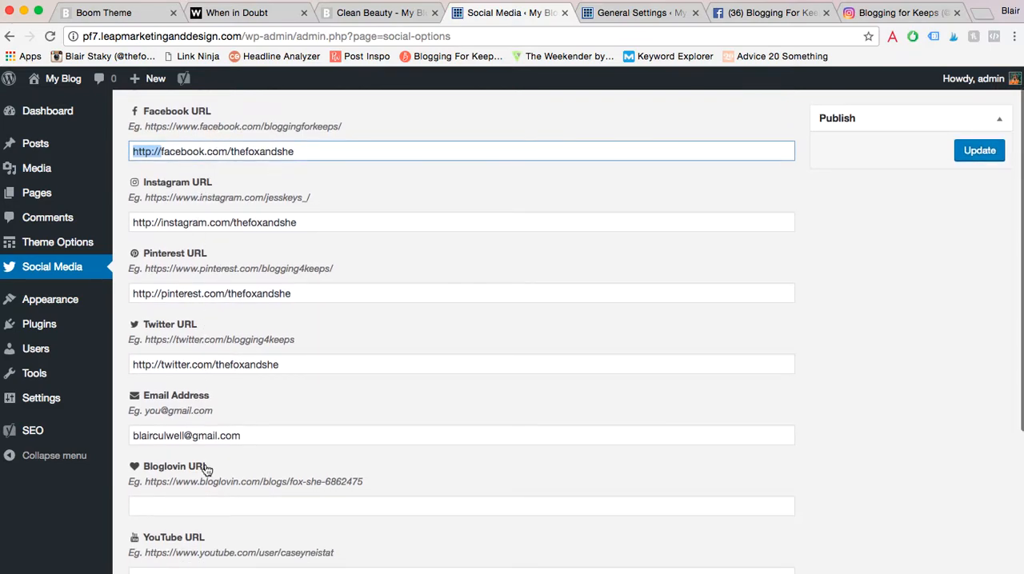
- Clear the Twitter URL and save the social media options
drag(287, 364, 141, 363)
key(BackSpace)
key(BackSpace)
click(436, 342)
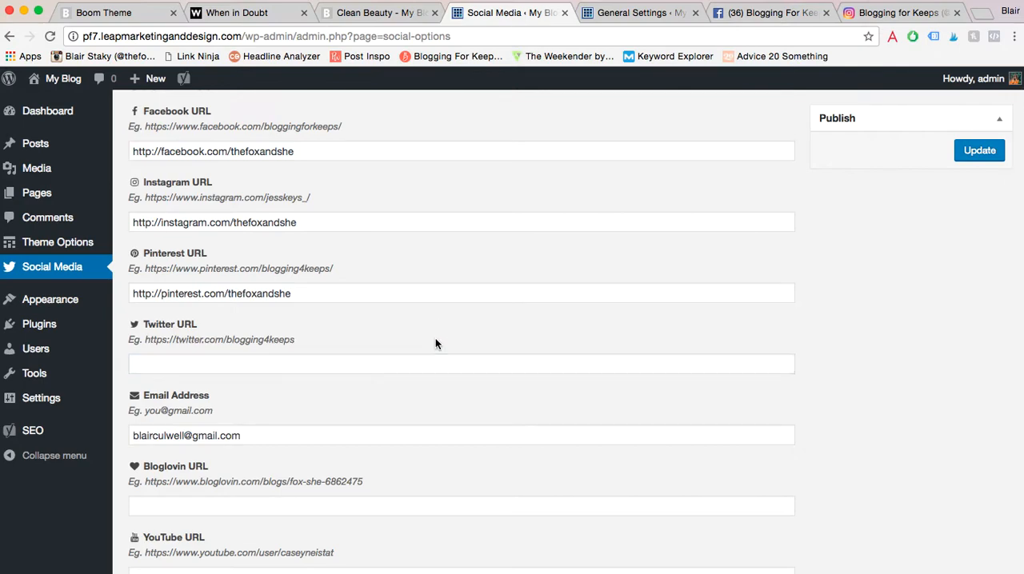
click(985, 156)
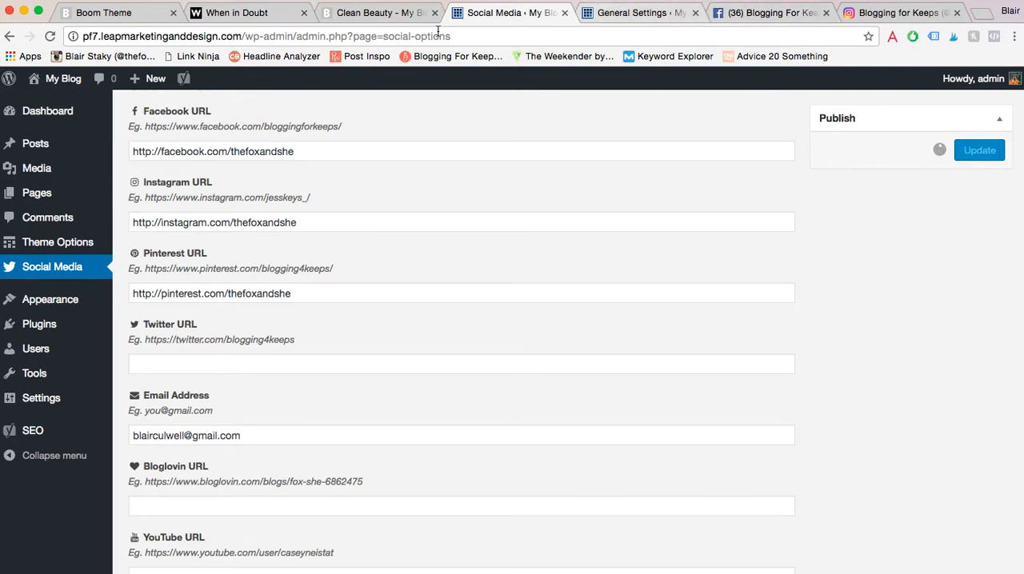
- Reload the Clean Beauty post on the blog and check the social icons in its navigation bar
click(382, 15)
scroll(168, 145, up, 1)
scroll(167, 145, up, 5)
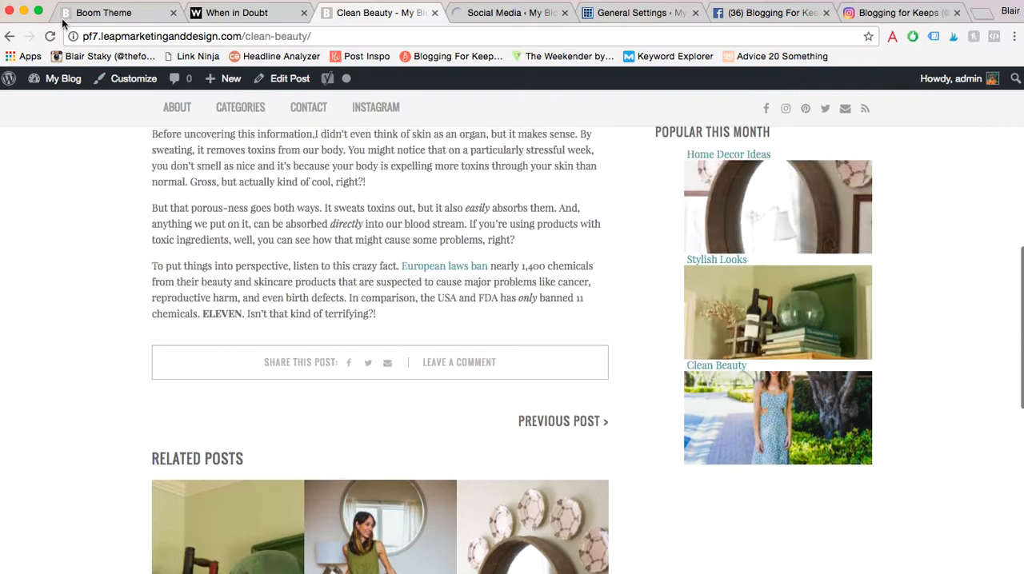
click(48, 42)
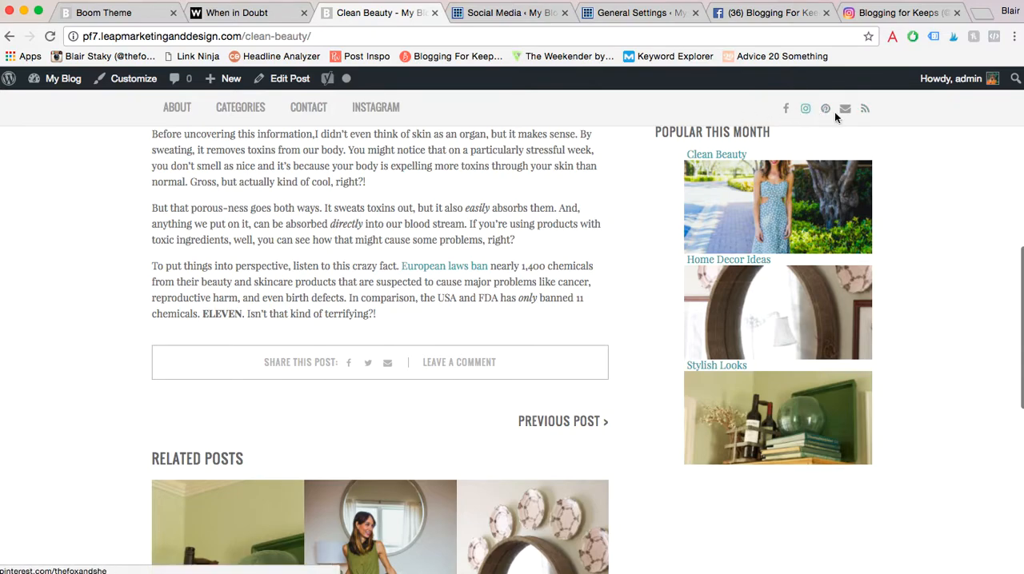
- Toggle the RSS feed icon off and back on in the social media options, and save them
click(506, 13)
scroll(335, 401, down, 5)
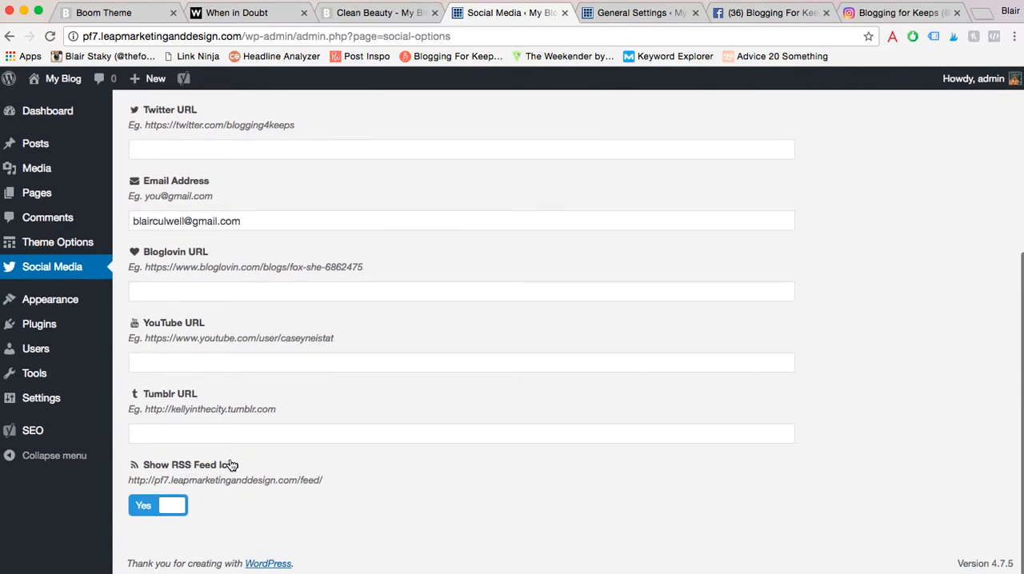
click(147, 509)
click(160, 507)
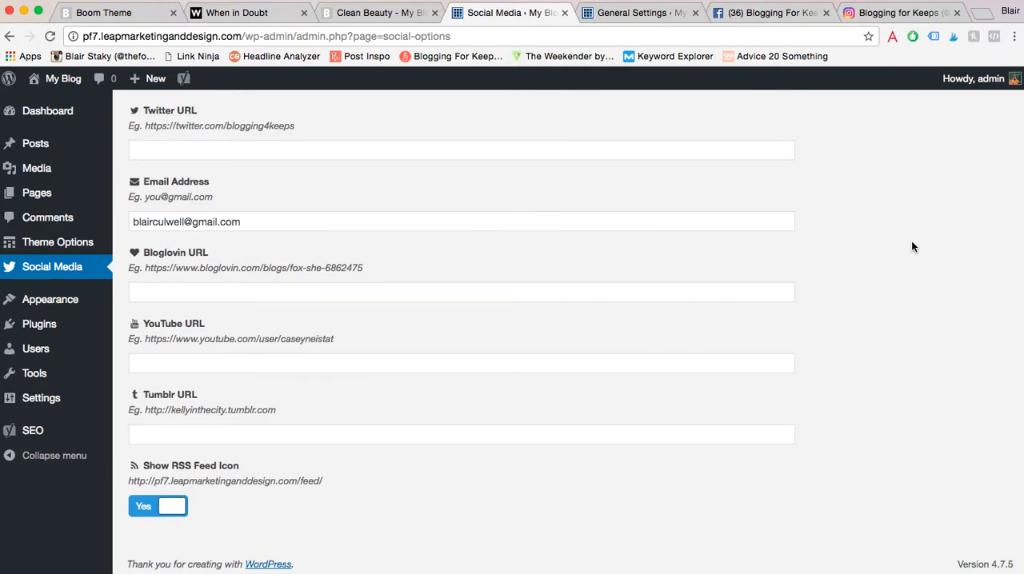
click(966, 222)
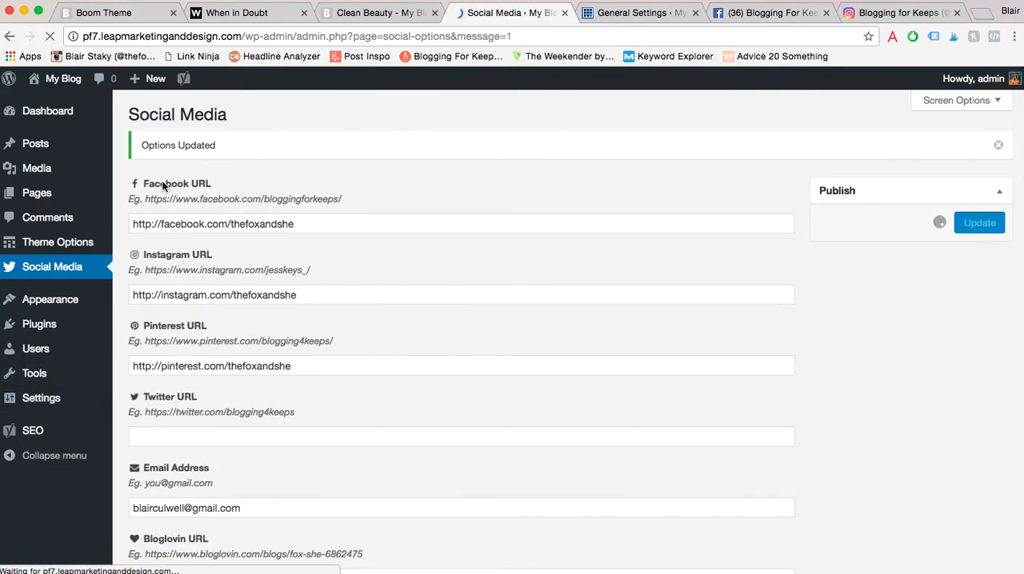
- Open the widget settings and delete the "More About This Theme" text widget and the Meta widget from the Main Sidebar
mouse_move(67, 303)
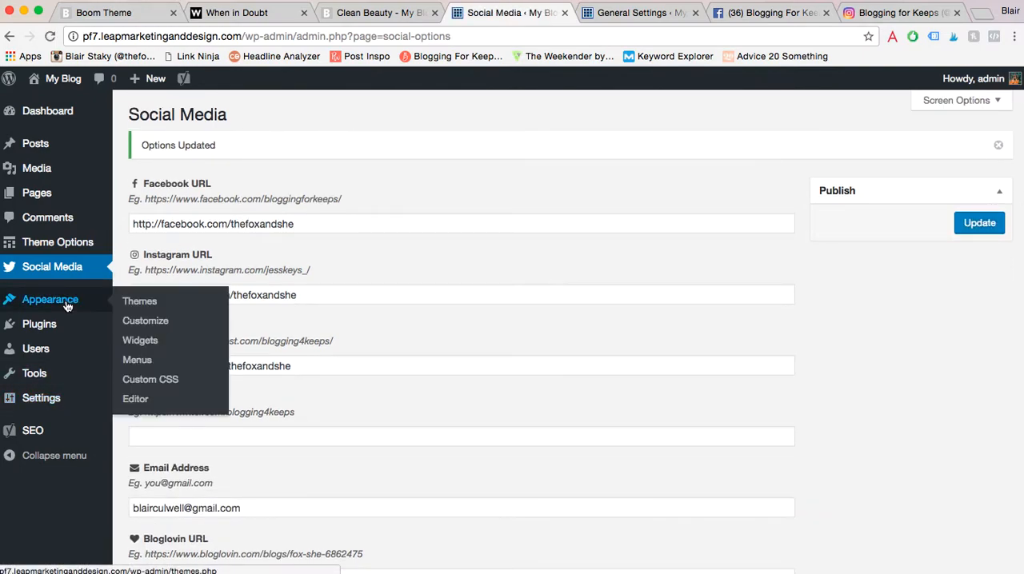
click(155, 344)
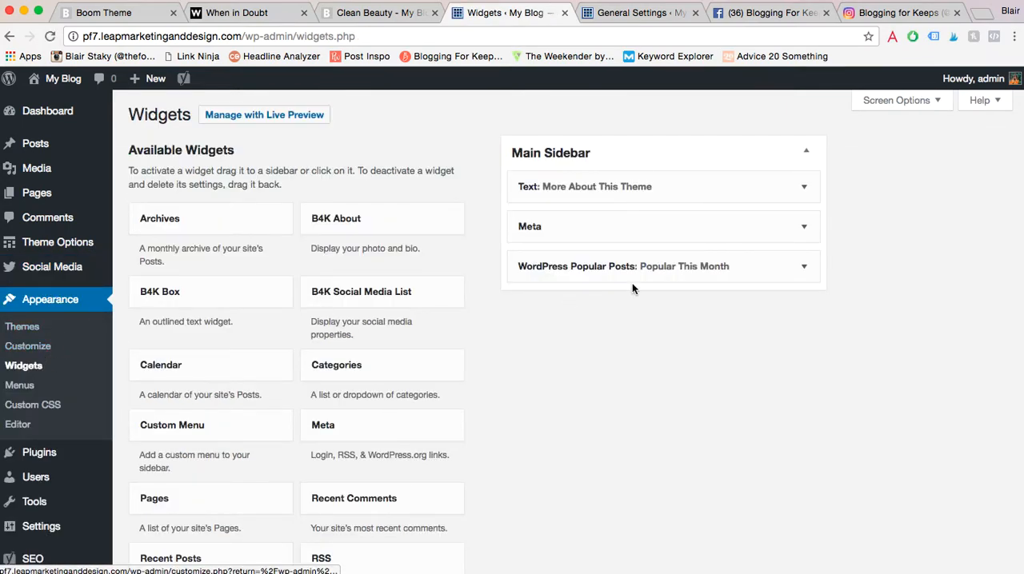
click(804, 187)
click(531, 542)
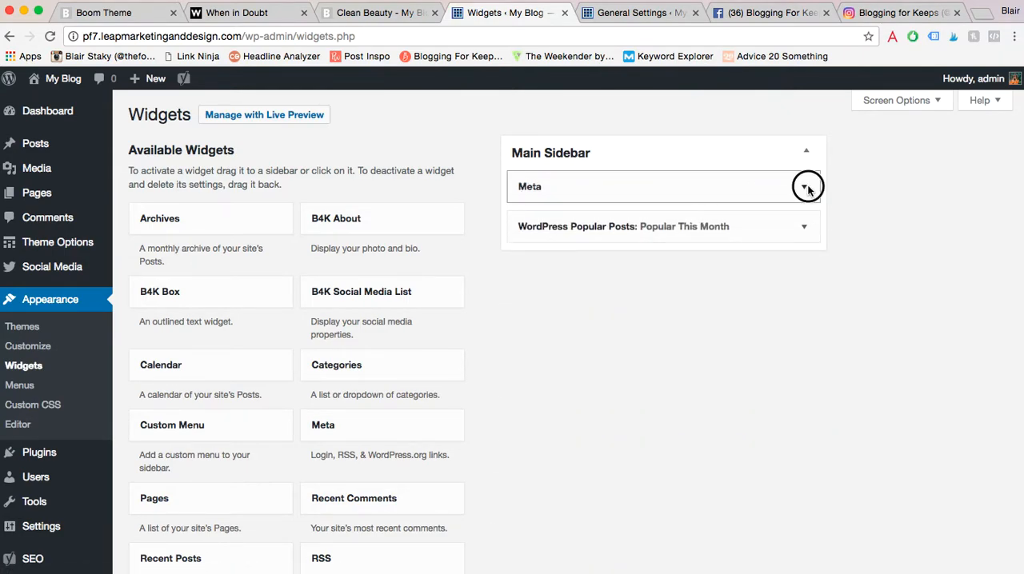
click(804, 187)
click(531, 261)
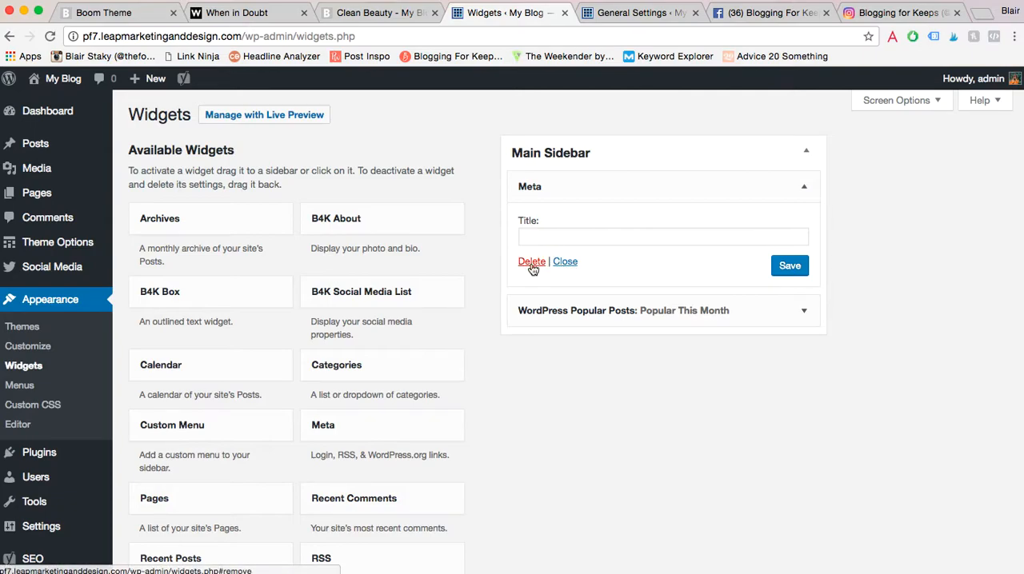
- Delete the WordPress Popular Posts widget titled "Popular This Month" from the Main Sidebar
click(804, 188)
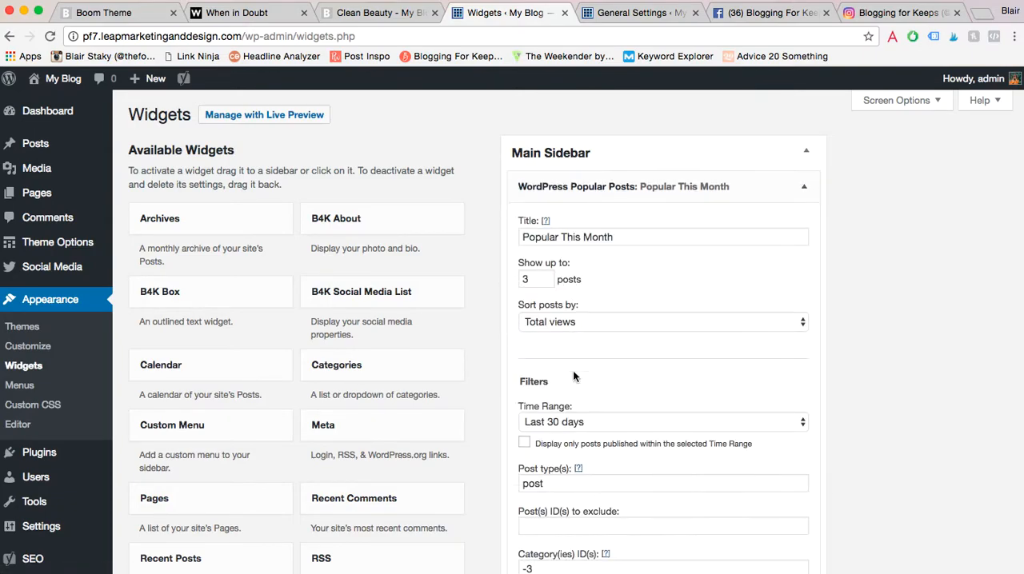
scroll(572, 370, down, 5)
scroll(572, 370, down, 4)
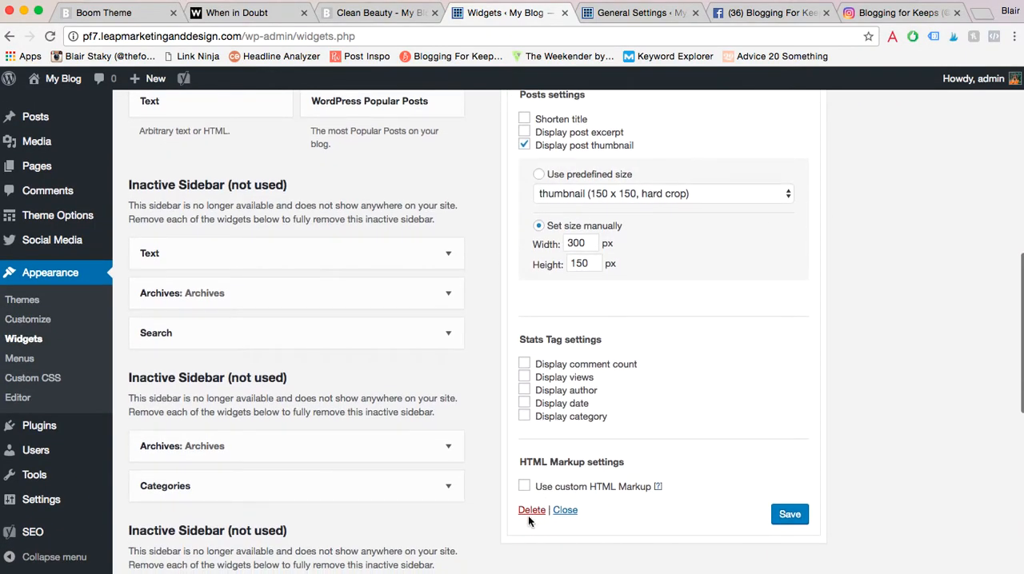
click(529, 513)
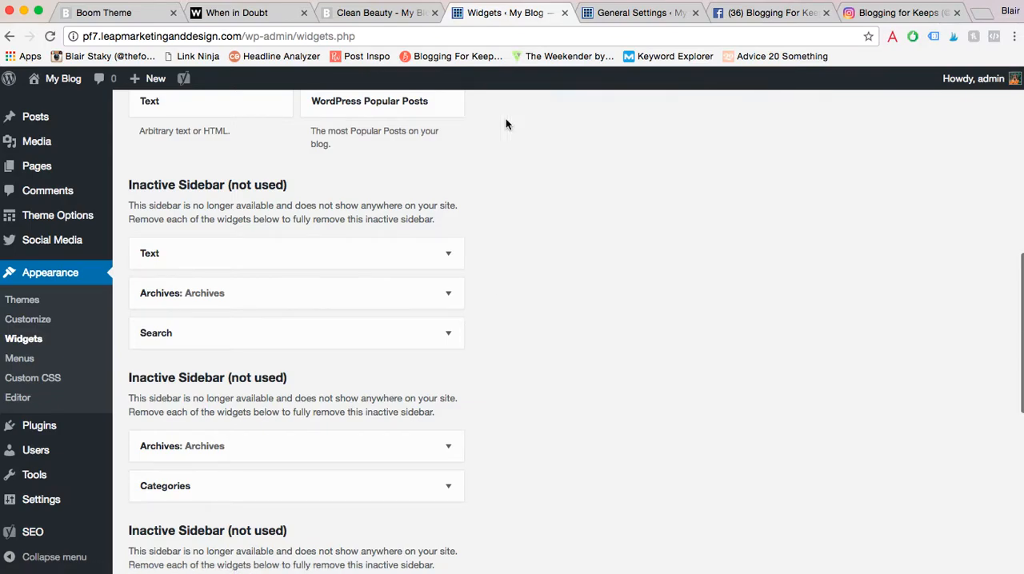
scroll(505, 124, up, 10)
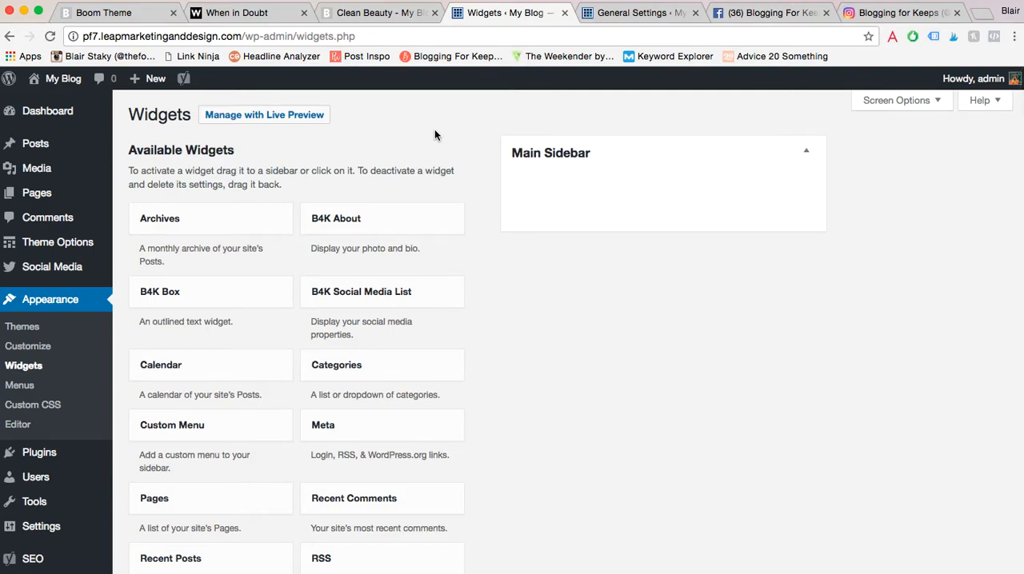
- Add a B4K About widget to the Main Sidebar, titled "About" plus the blogger's first name, with the image 5-spring-outfit-1.jpg
drag(366, 217, 608, 200)
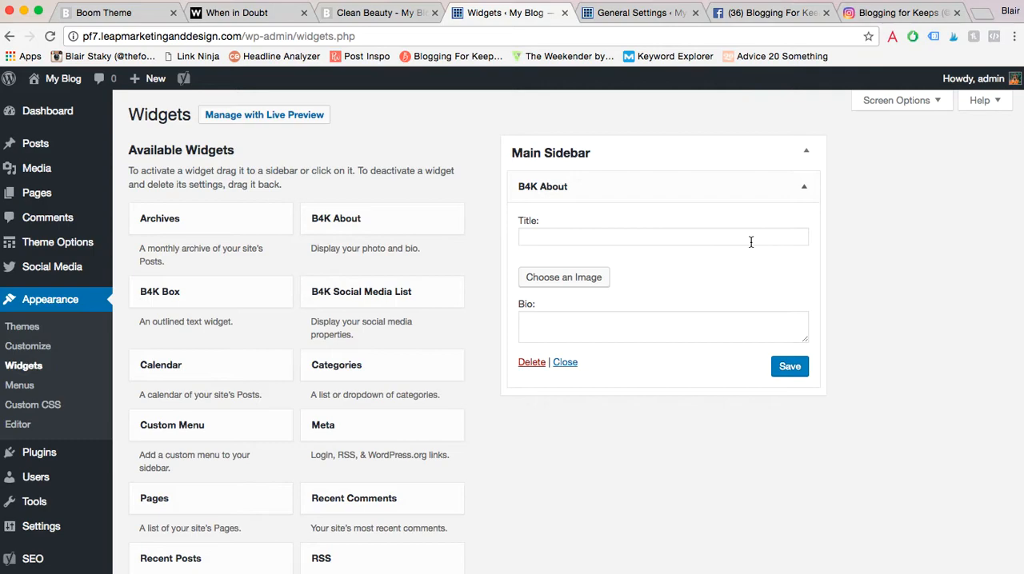
click(610, 237)
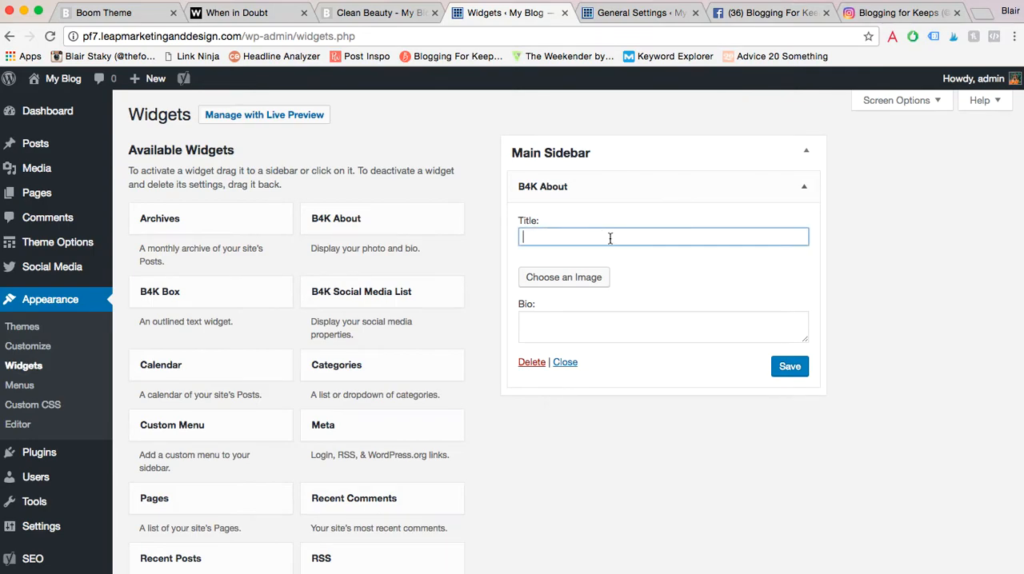
text(About Blair)
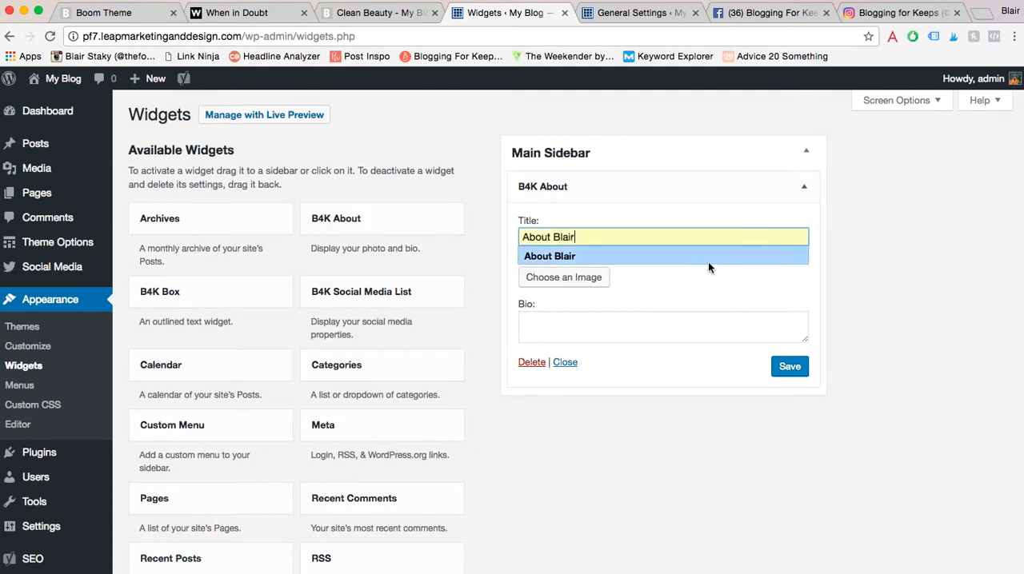
click(703, 257)
click(593, 277)
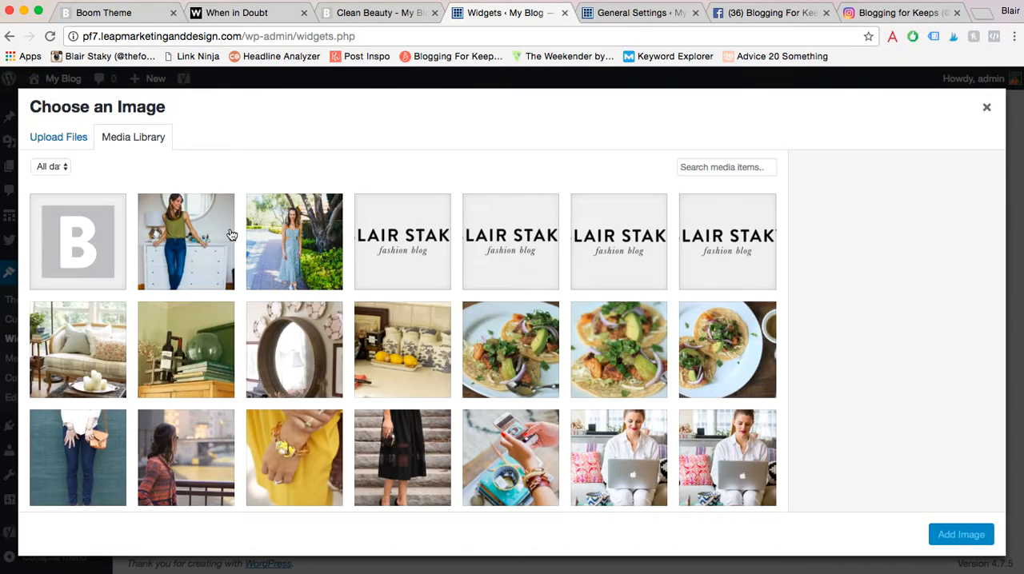
click(230, 234)
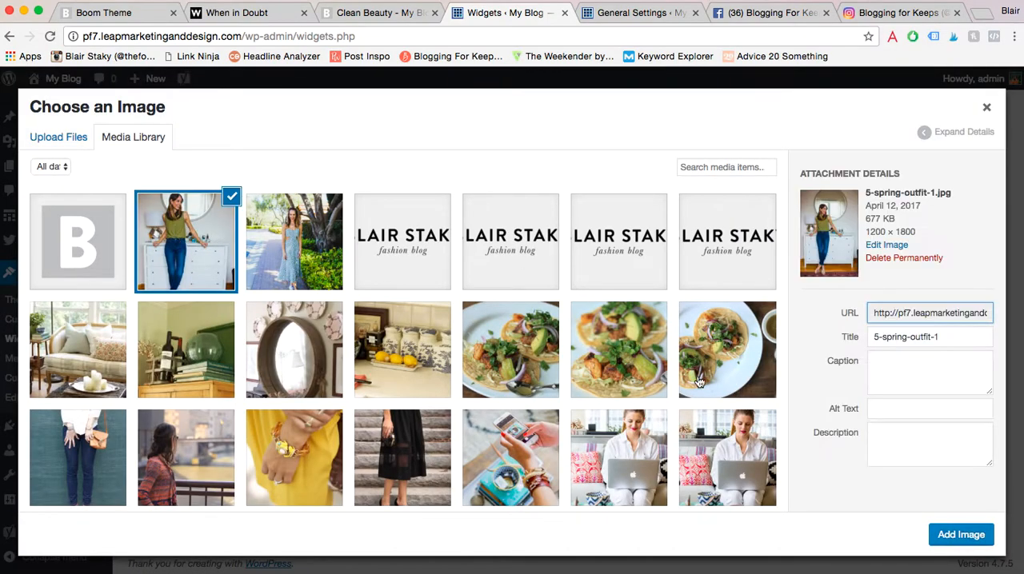
click(964, 534)
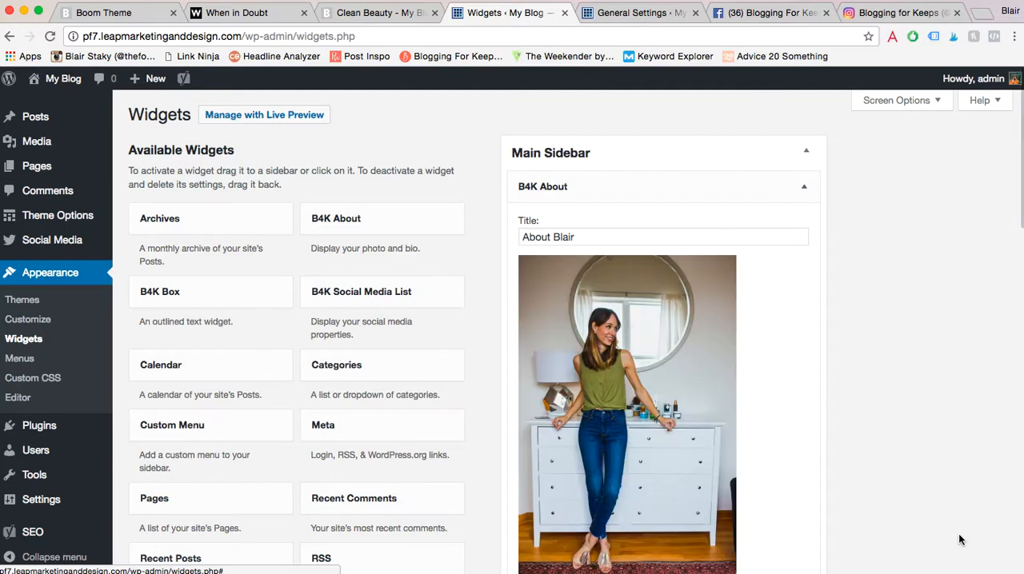
- Enter "a little bio about yourself" as the B4K About widget's bio, save the widget and collapse it
scroll(944, 495, down, 5)
click(681, 377)
text(a little bio about yo)
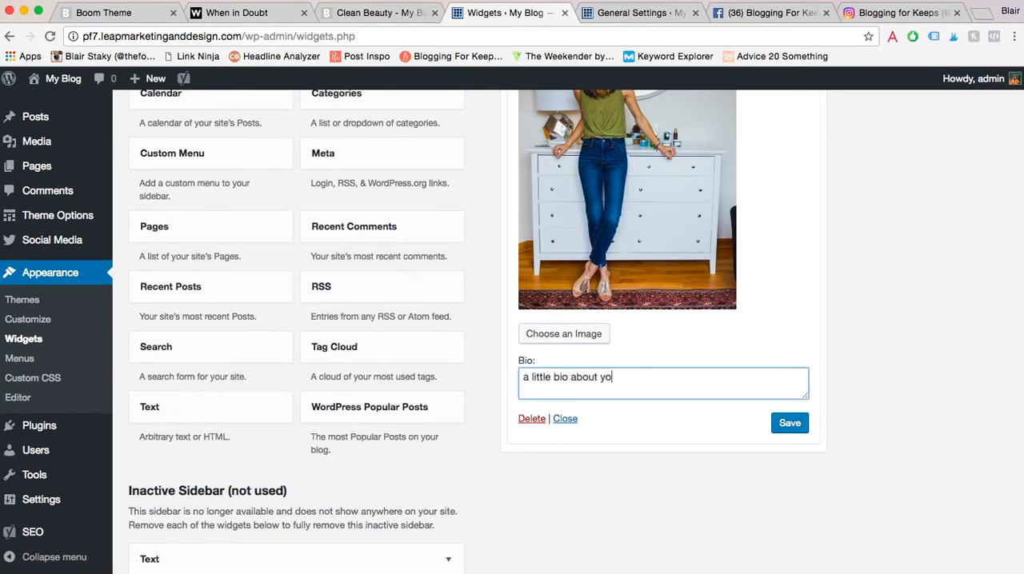
text(urself)
click(788, 422)
scroll(792, 301, up, 3)
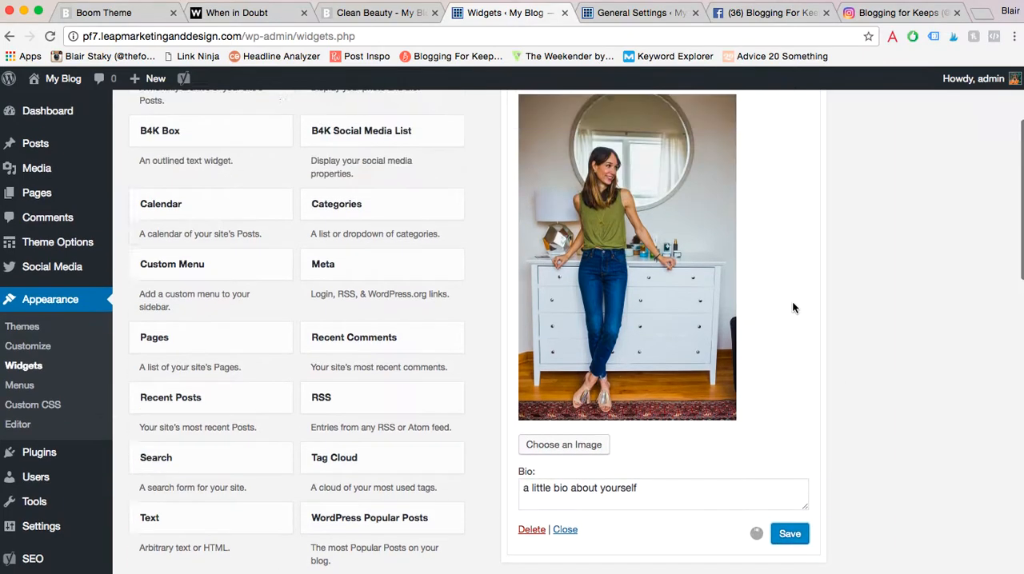
click(802, 164)
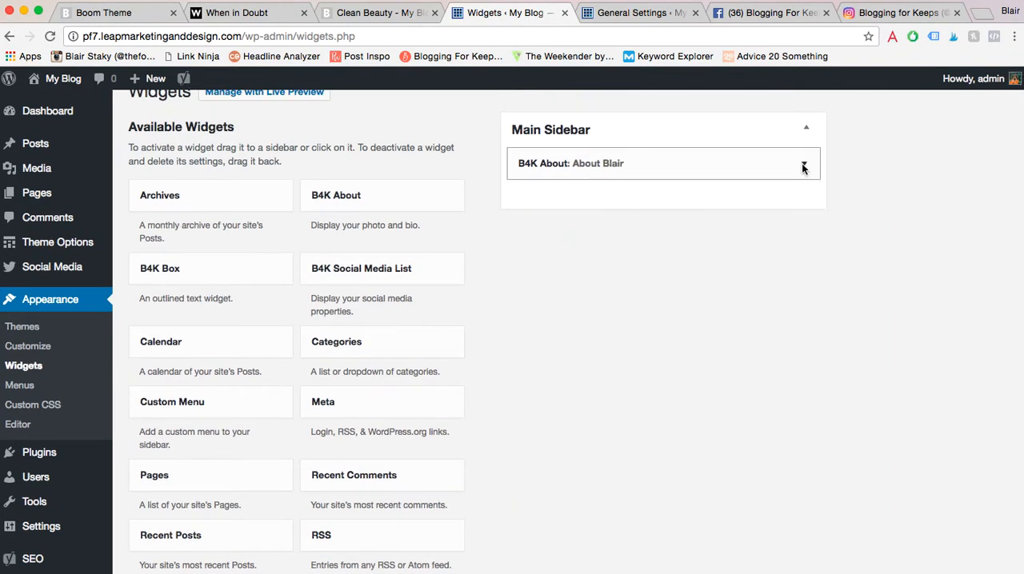
- Add and save an untitled B4K Social Media List widget above B4K About, and place a B4K Box widget below it
drag(332, 267, 597, 162)
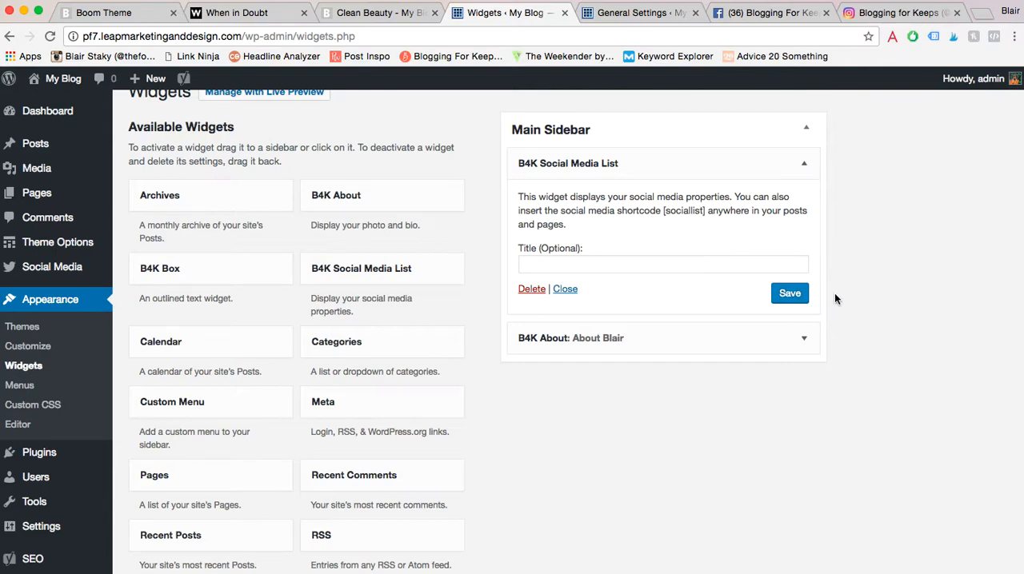
click(788, 298)
click(804, 164)
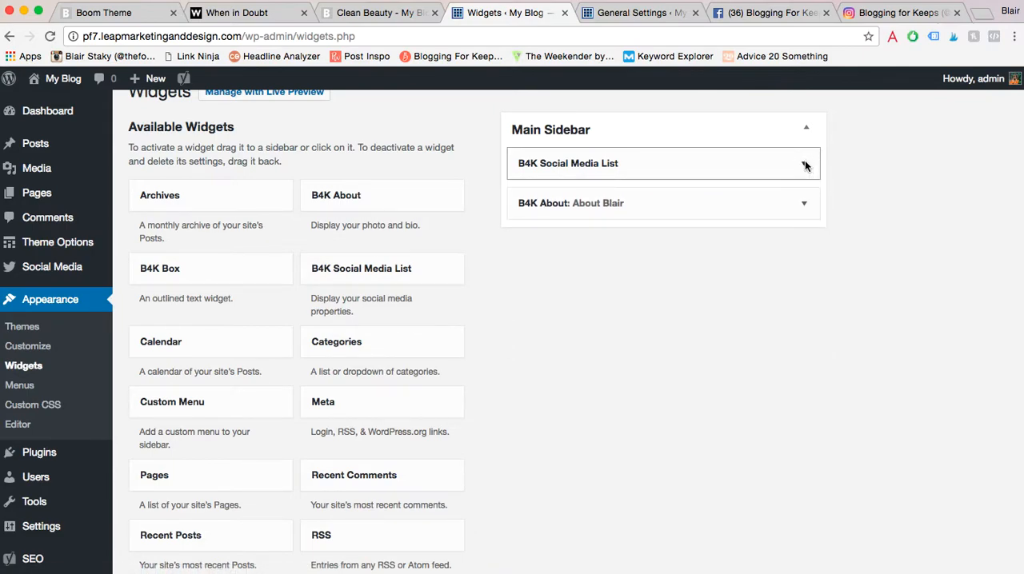
click(169, 277)
drag(169, 277, 611, 252)
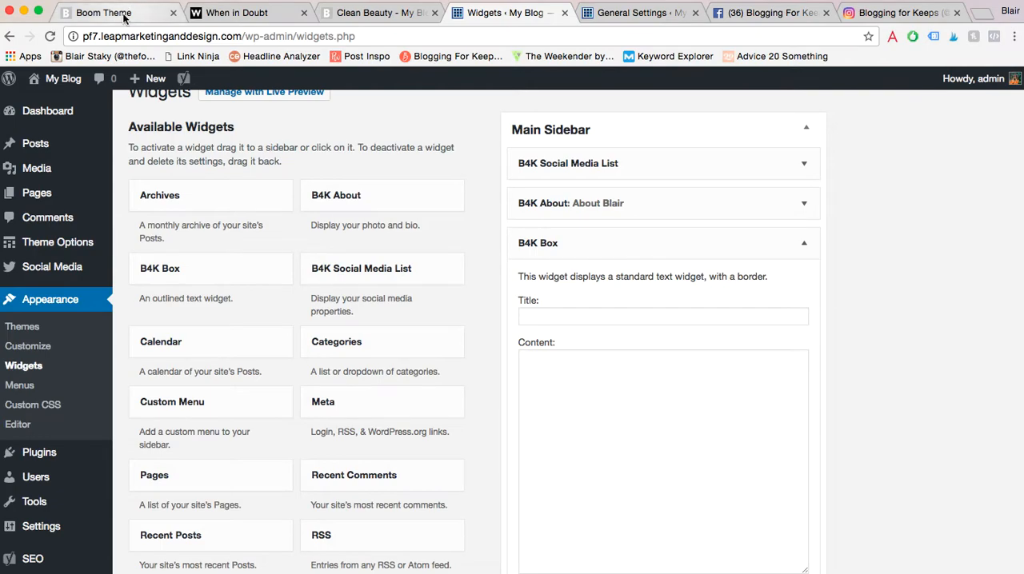
- Examine the bordered Shop box in the Boom Theme demo's sidebar and browse its product carousel in both directions
click(112, 13)
scroll(359, 196, down, 10)
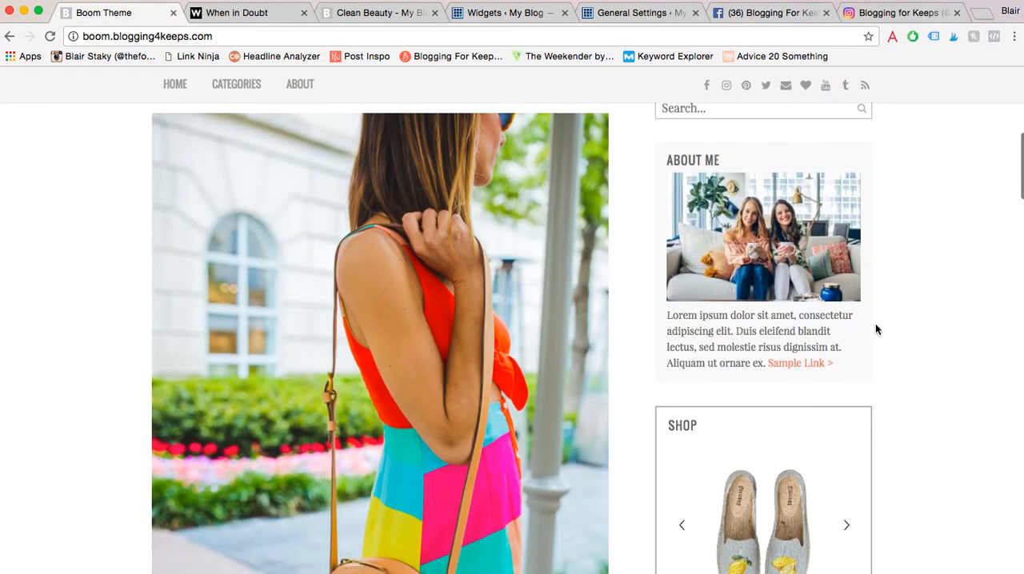
scroll(875, 328, down, 3)
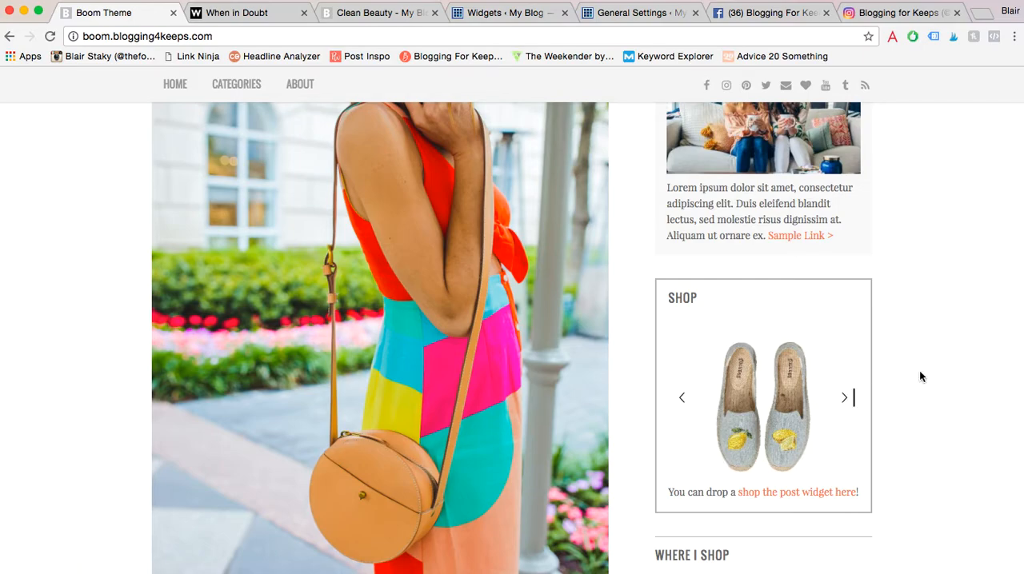
scroll(920, 373, down, 3)
mouse_move(816, 275)
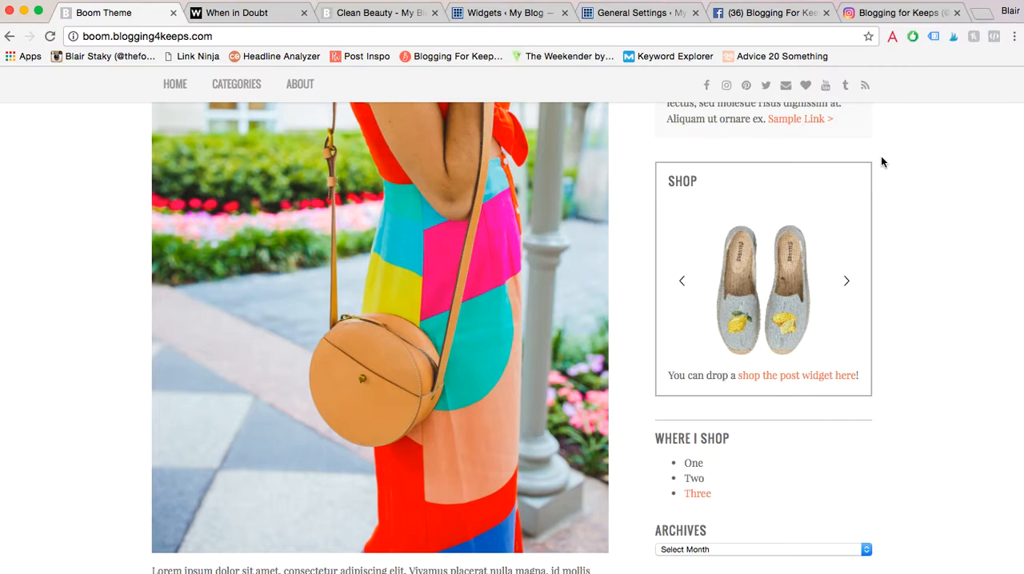
click(845, 279)
click(846, 278)
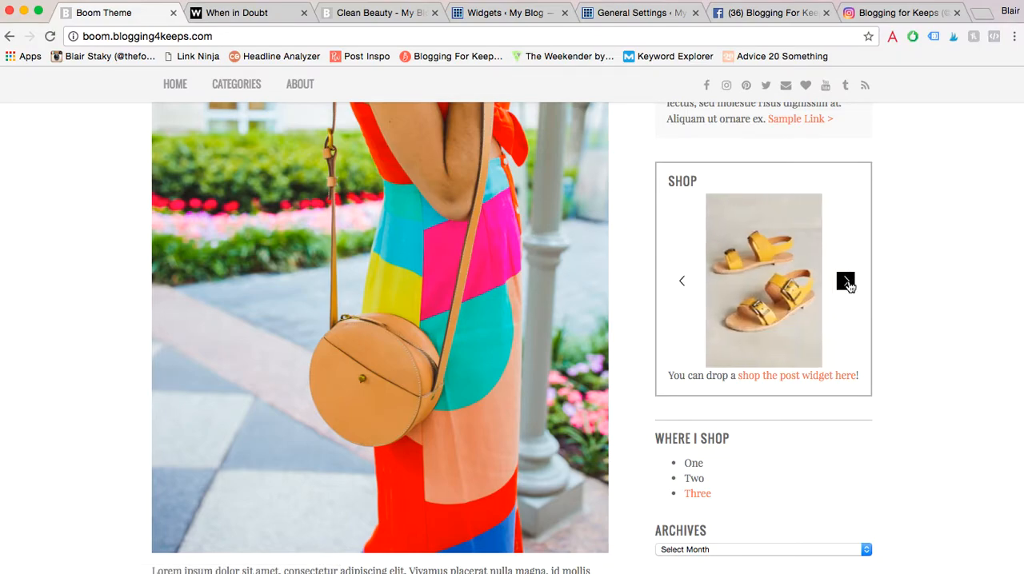
click(682, 281)
click(682, 280)
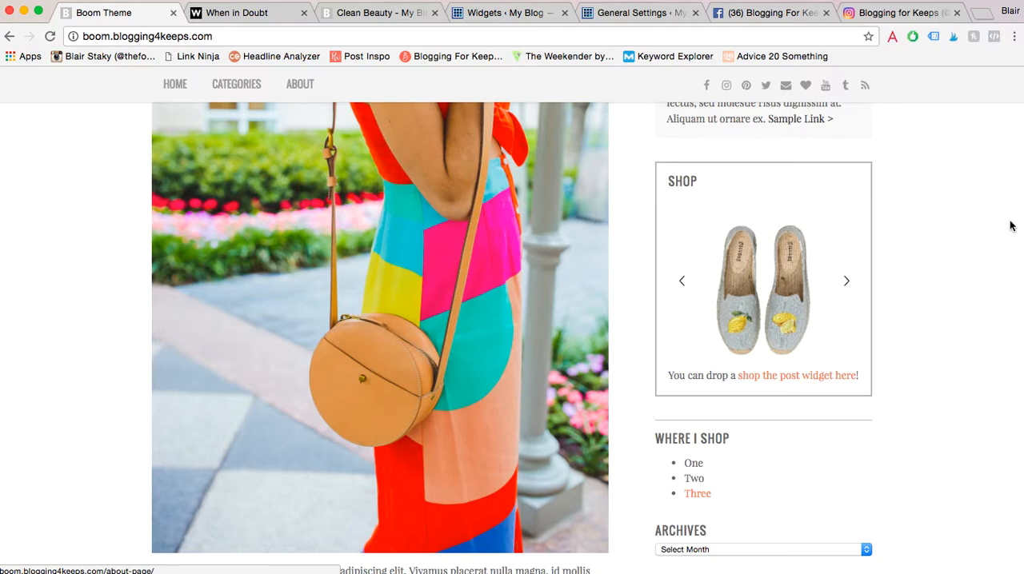
- Return to the widget settings and title the B4K Box widget "Summer Sale"
click(510, 14)
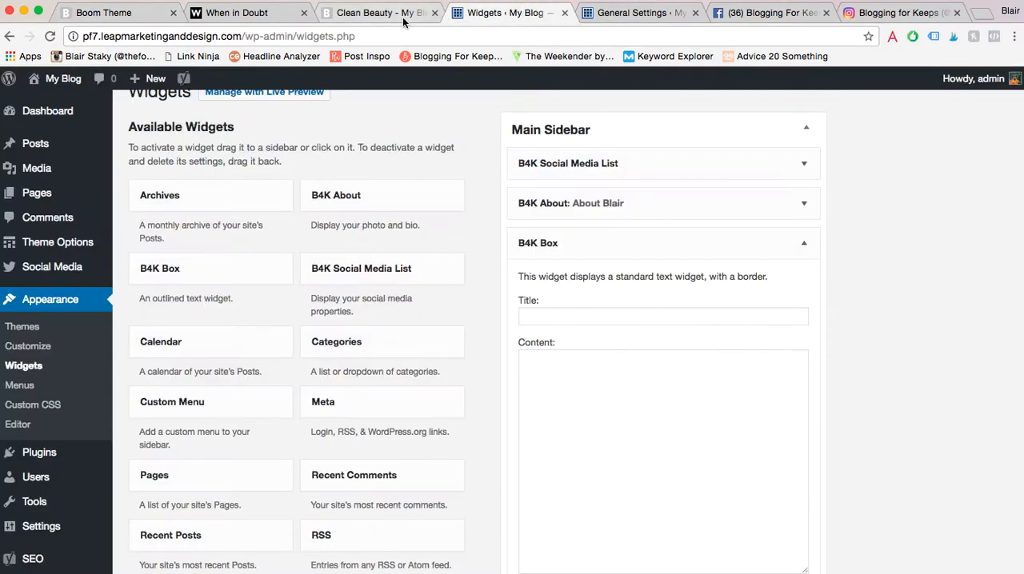
click(659, 429)
click(549, 313)
text(Shop It)
key(BackSpace)
key(BackSpace)
key(BackSpace)
text(T)
key(super+a)
text(Summer Sale)
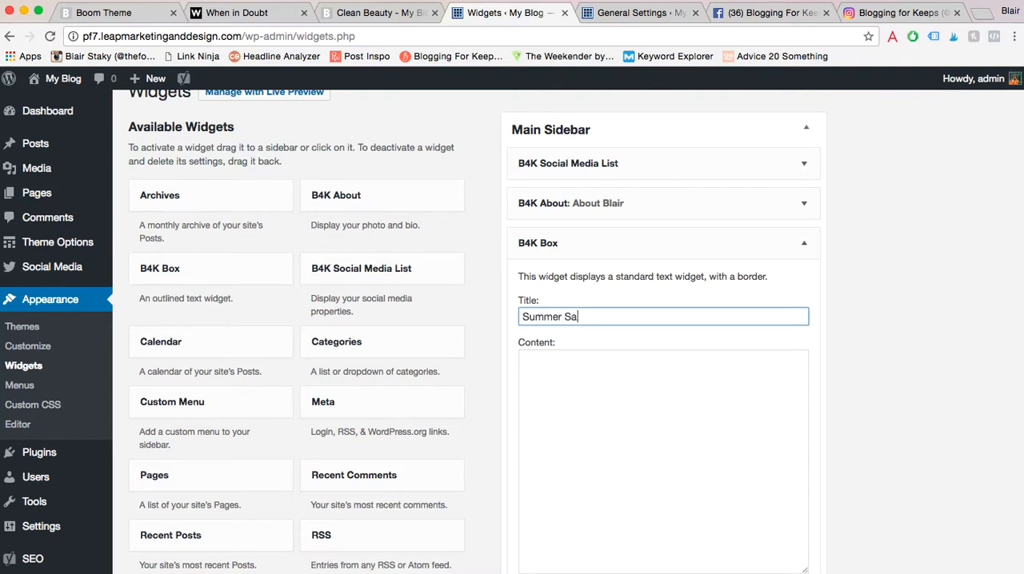
- Set the B4K Box widget's content to "drop your widget code here!", save the widget and collapse it
click(631, 413)
text(shop )
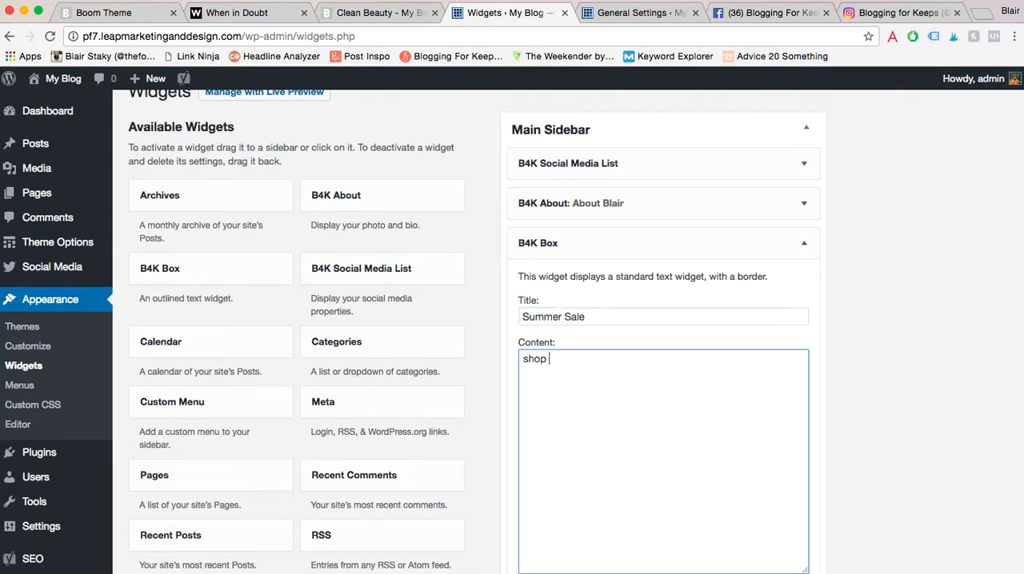
text(your)
key(super+a)
text(drop your widget code her)
scroll(743, 401, down, 5)
click(790, 311)
scroll(804, 200, up, 4)
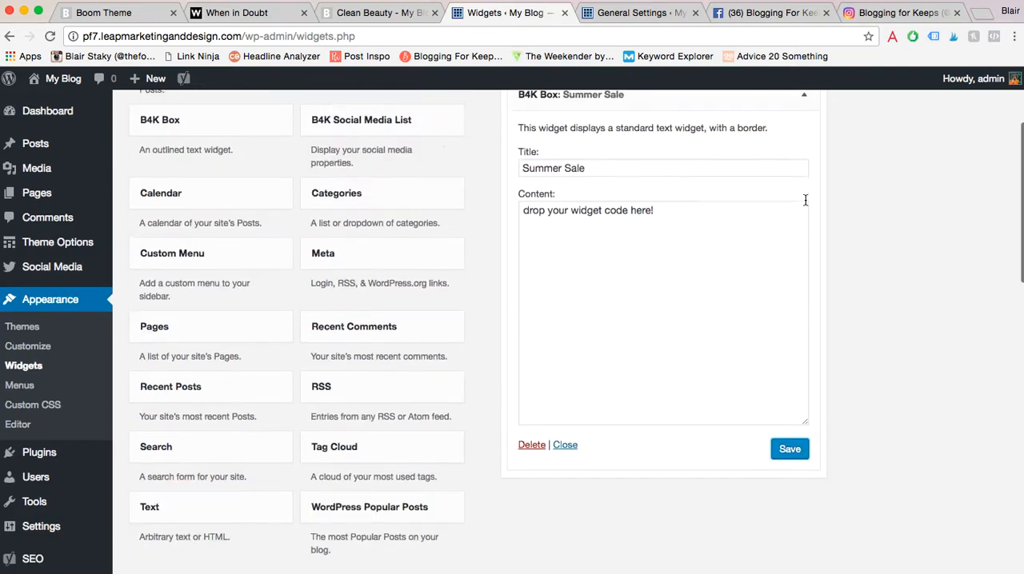
scroll(802, 147, up, 3)
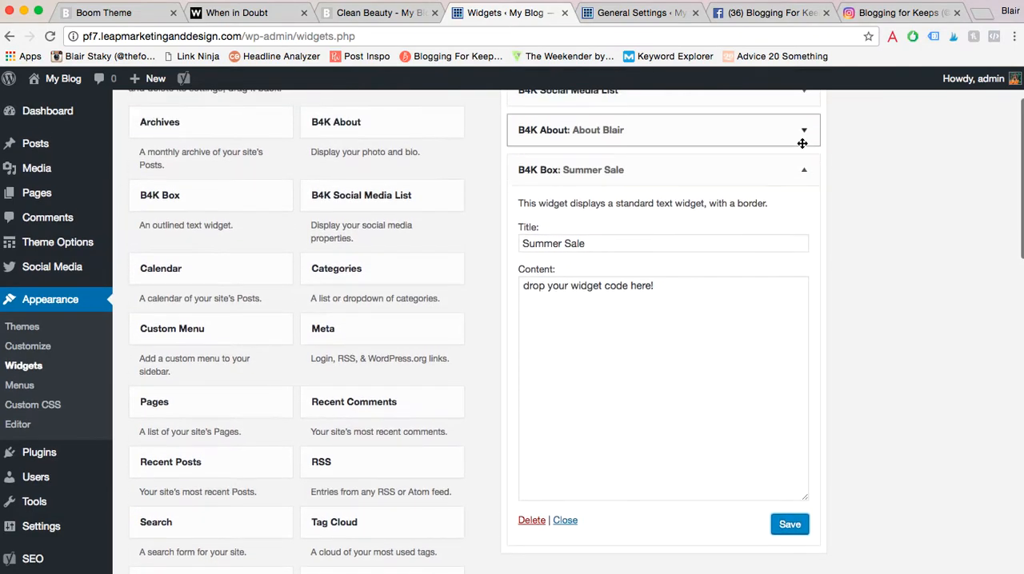
click(805, 207)
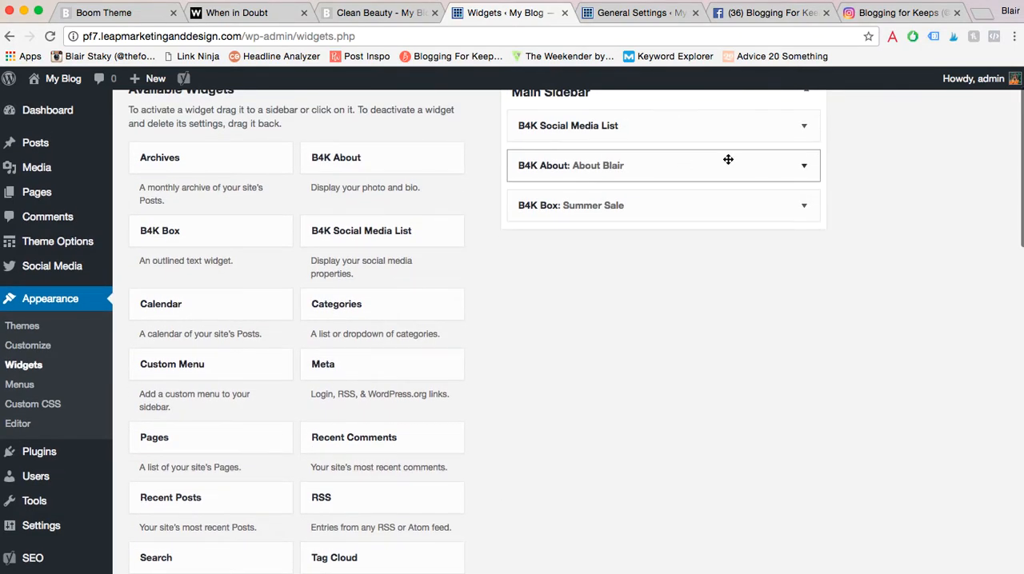
- Add a Search widget without a title below the B4K Box in the Main Sidebar and save it
scroll(833, 192, up, 2)
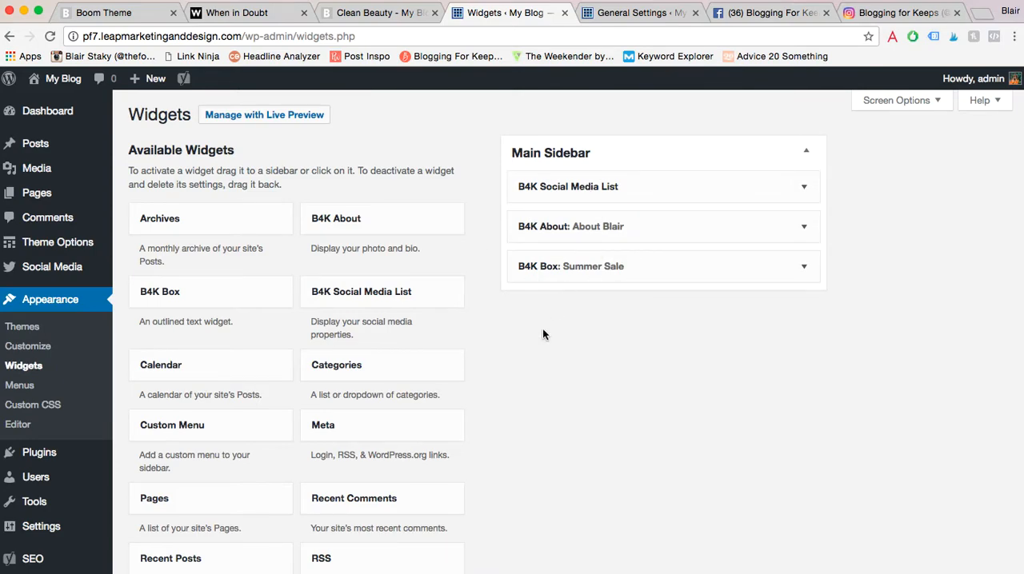
scroll(540, 327, down, 1)
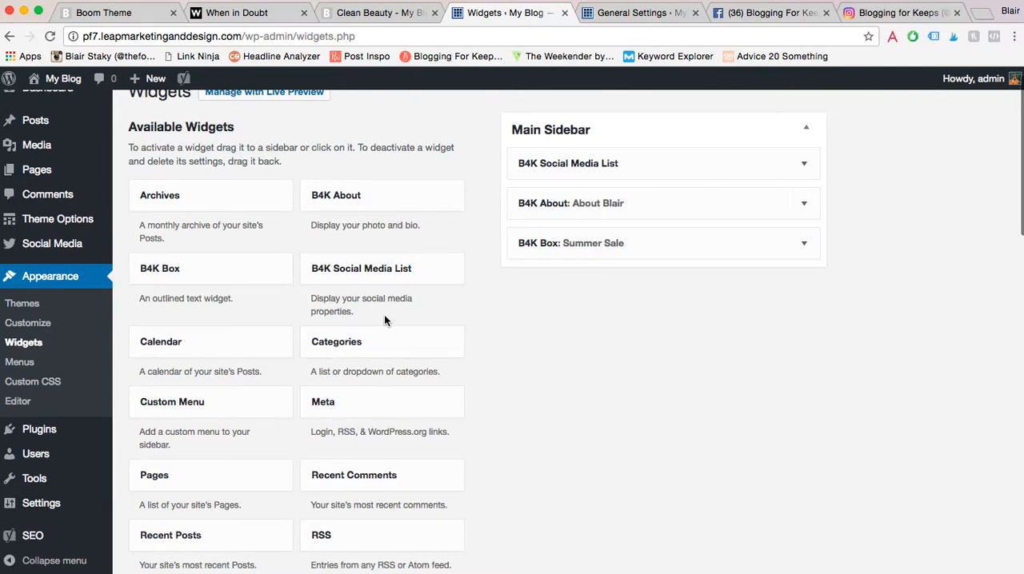
scroll(384, 320, down, 4)
scroll(384, 320, down, 2)
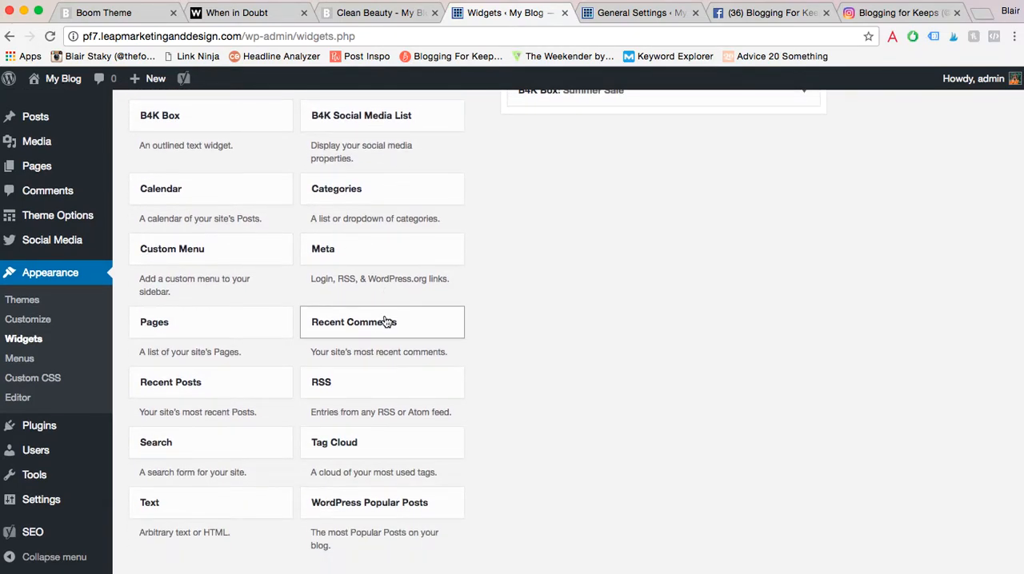
drag(215, 444, 621, 128)
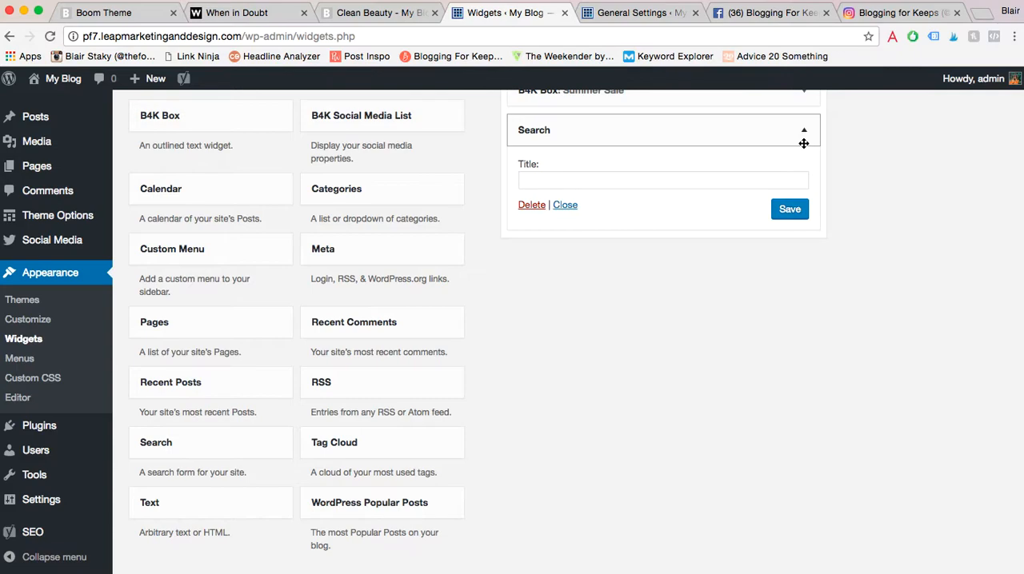
click(792, 215)
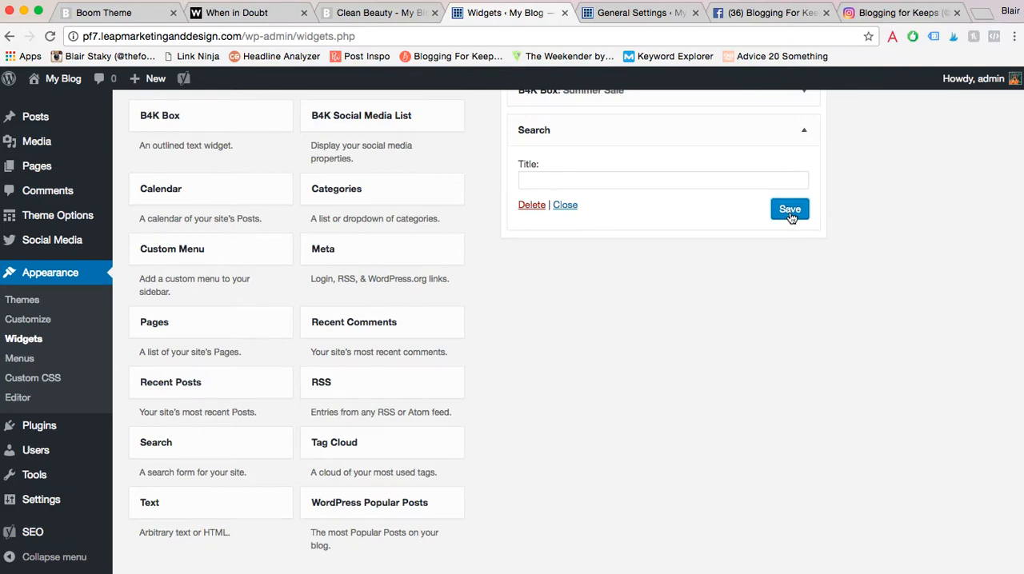
scroll(790, 216, up, 5)
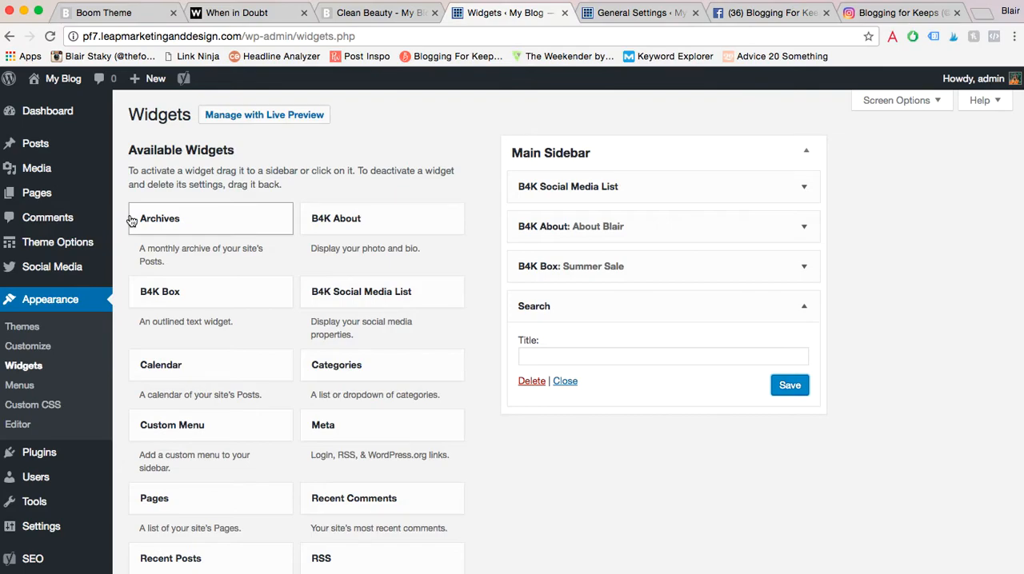
- Look at the navigation bar on the Clean Beauty post and review the Main Navigation structure in the menu settings
click(397, 13)
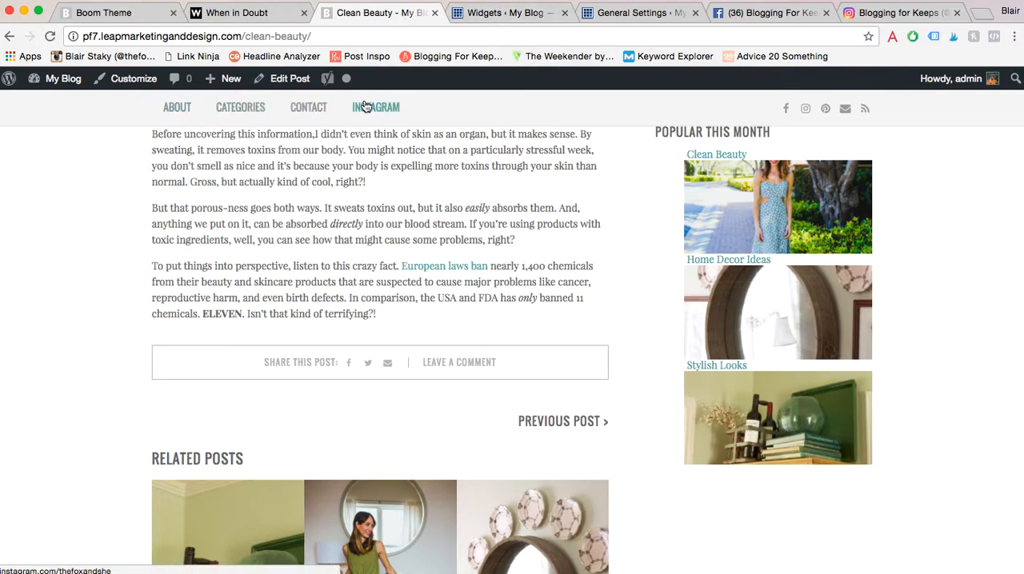
click(488, 13)
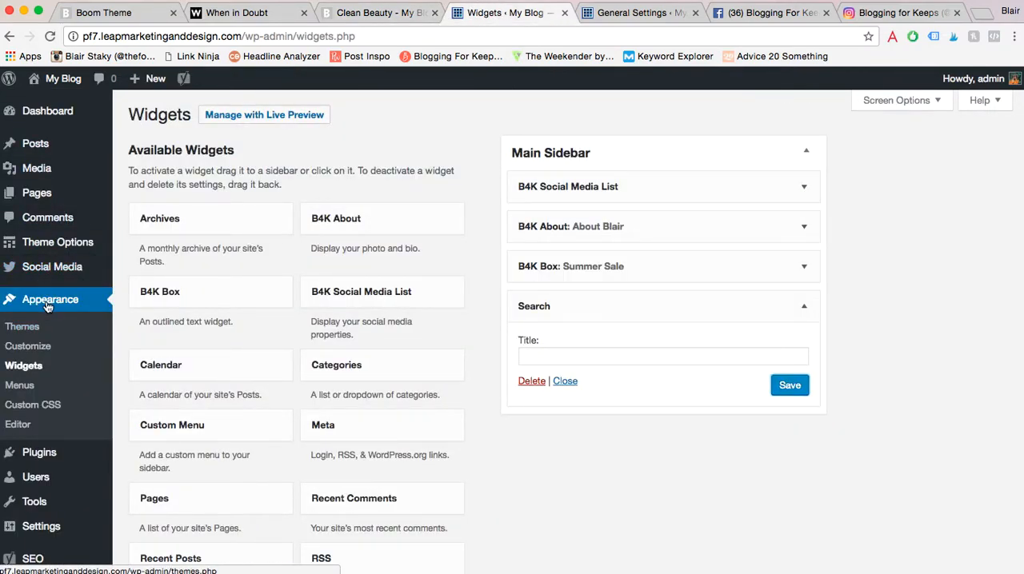
click(22, 387)
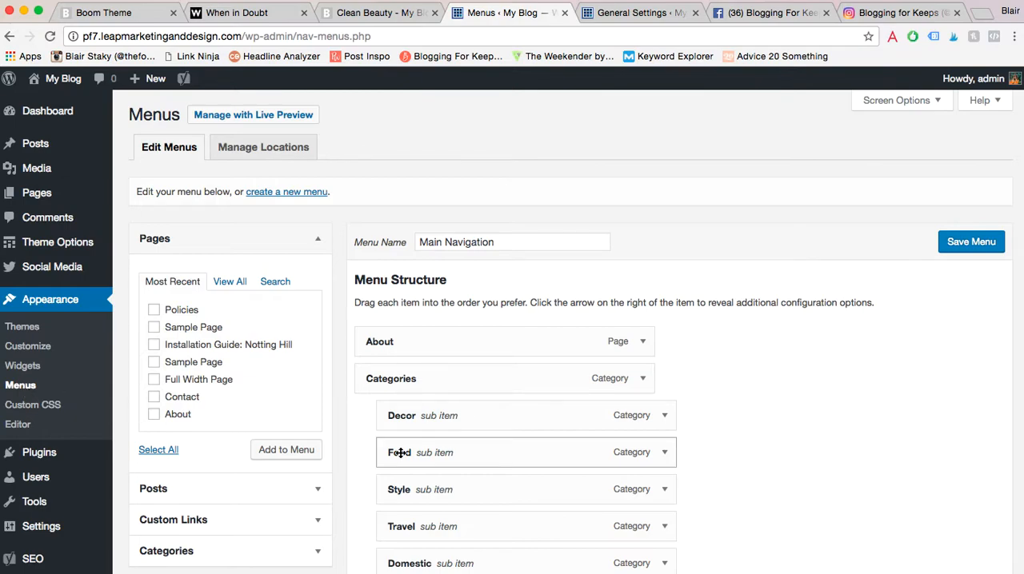
scroll(455, 326, down, 5)
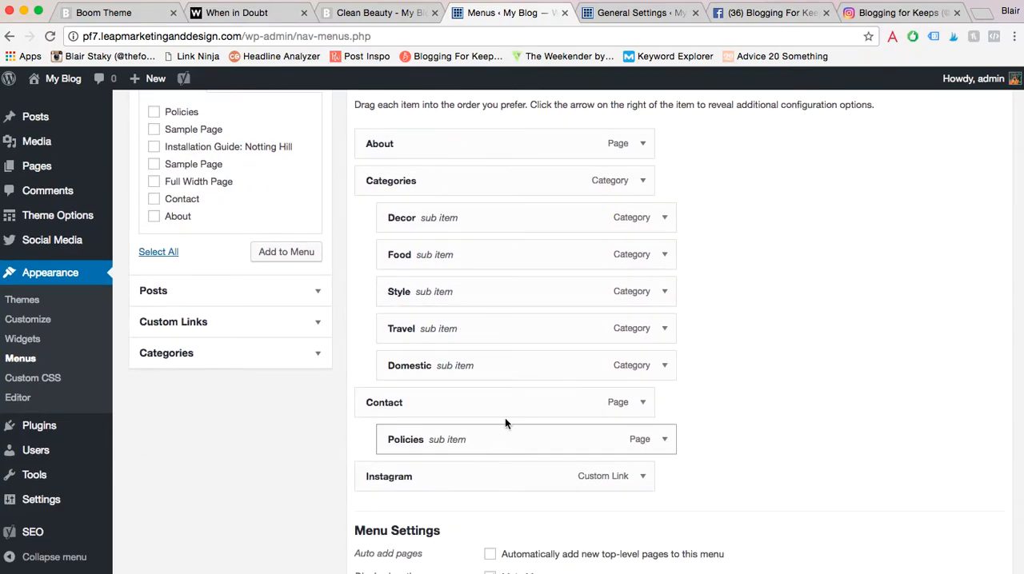
scroll(504, 144, up, 5)
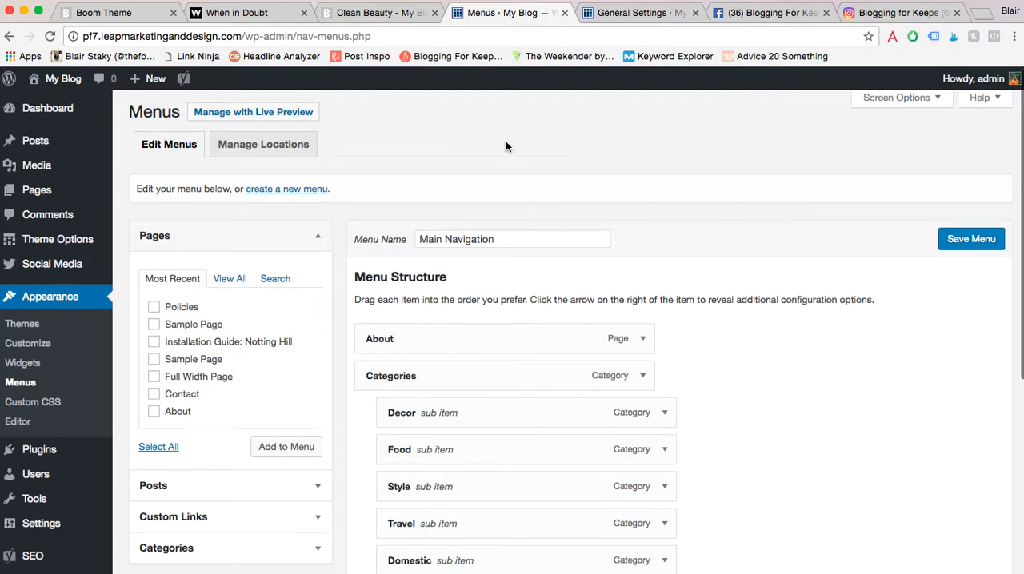
- Create a new navigation menu named "New Menu"
click(286, 193)
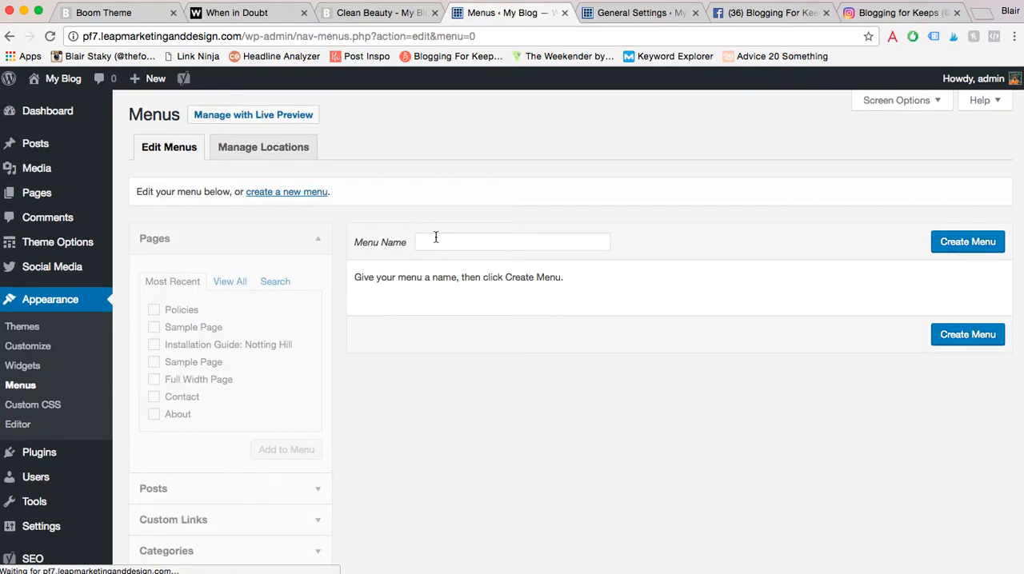
click(449, 240)
text(New Menu)
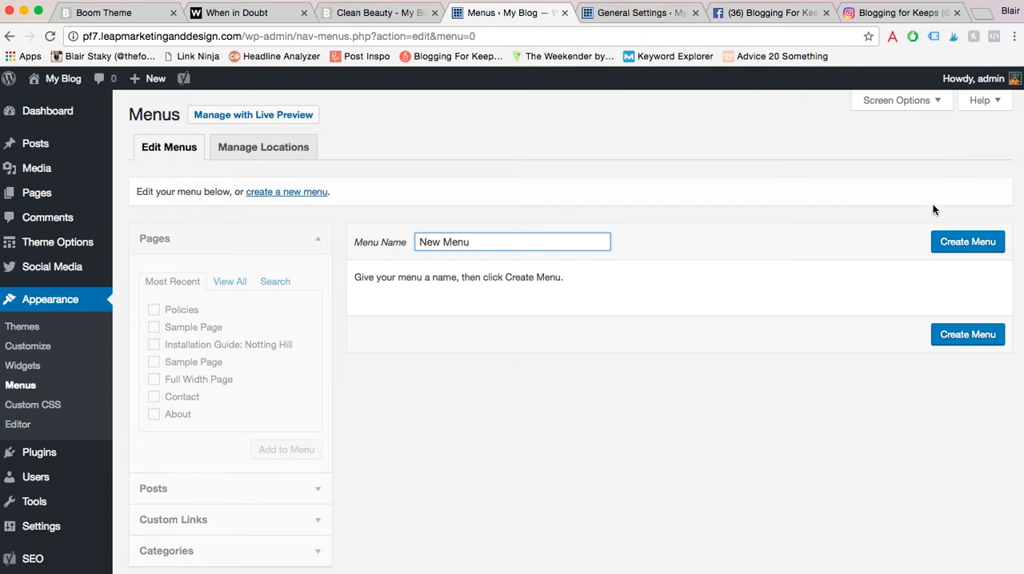
click(956, 242)
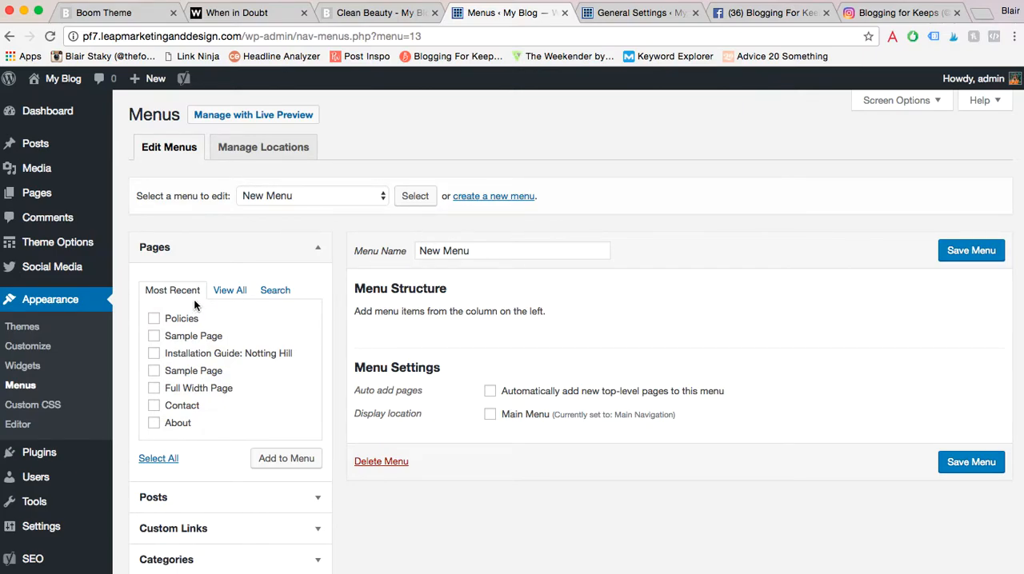
- Add the About and Contact pages to the new menu
scroll(192, 400, down, 1)
click(172, 404)
click(174, 390)
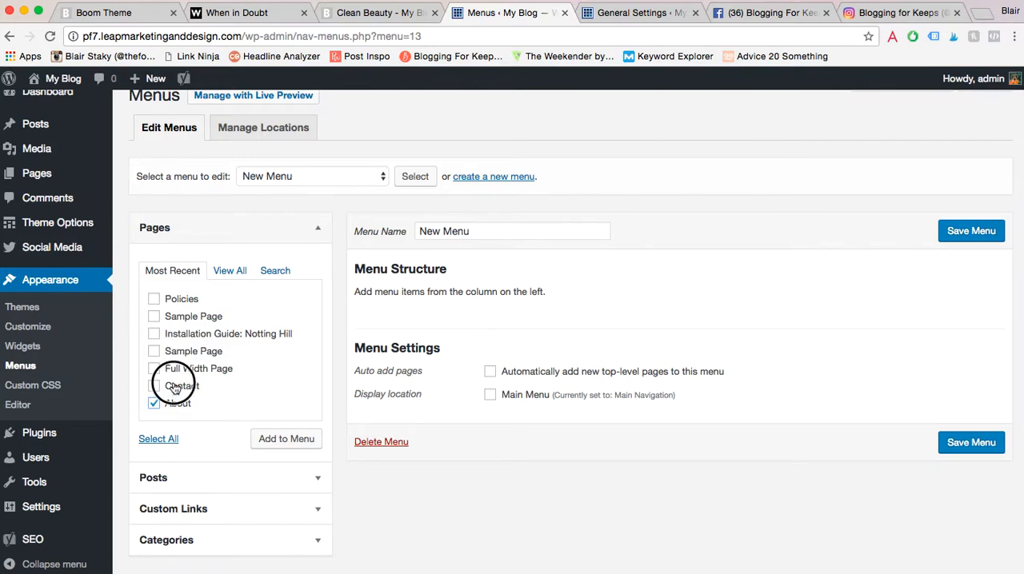
click(301, 441)
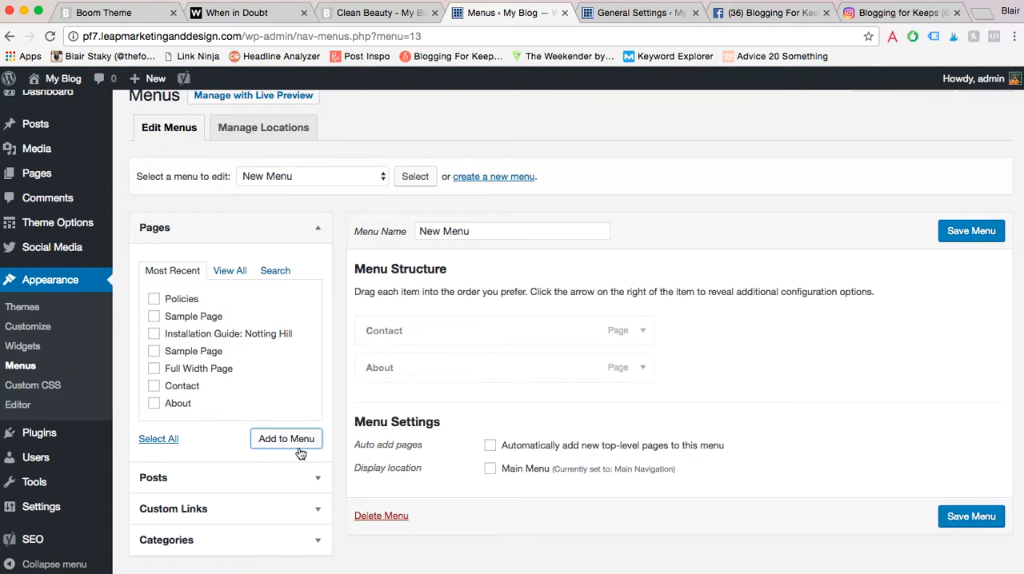
- Add the Decor, Food and Style categories to the new menu
scroll(300, 453, down, 1)
click(320, 517)
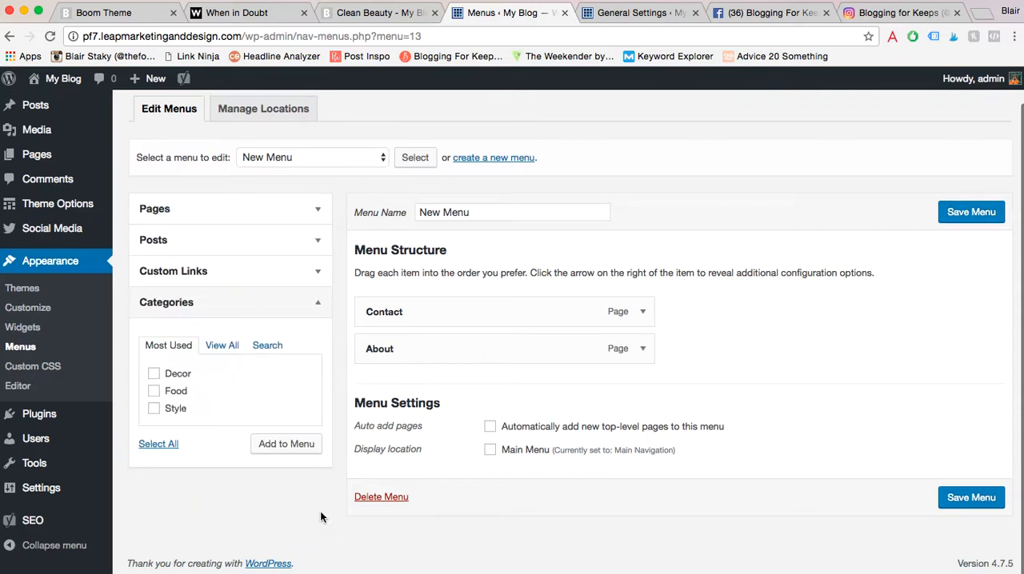
click(185, 374)
click(174, 392)
click(172, 410)
click(276, 446)
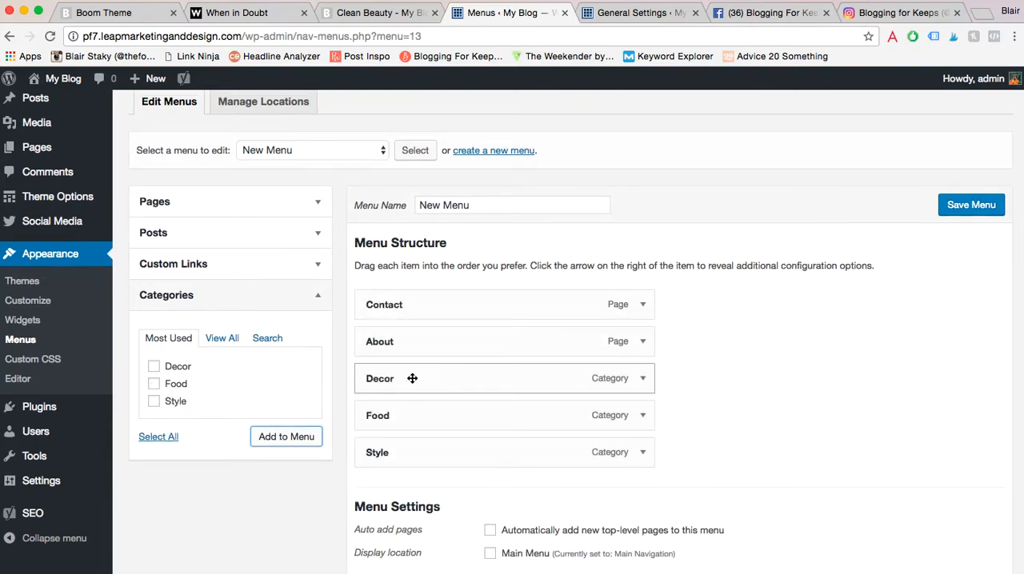
- Add a second Decor category item and change the first Decor item's navigation label to "Categories"
click(178, 366)
click(277, 445)
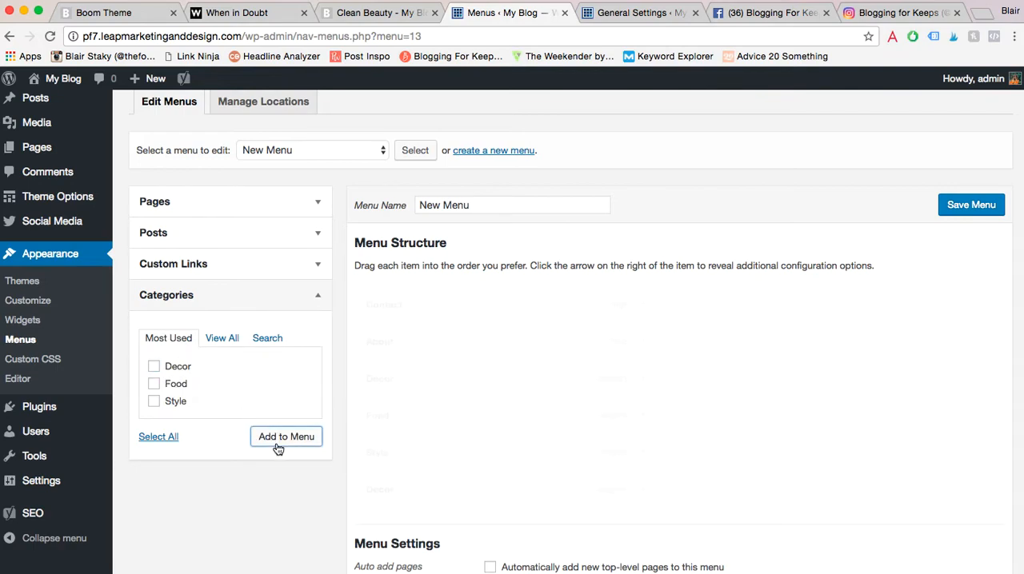
click(643, 380)
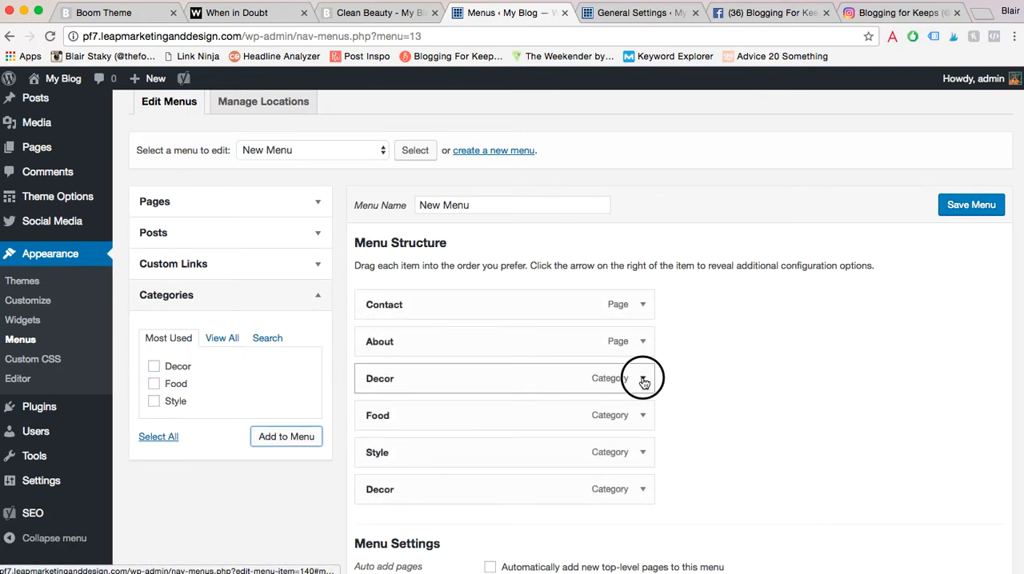
double_click(379, 426)
text(Categories)
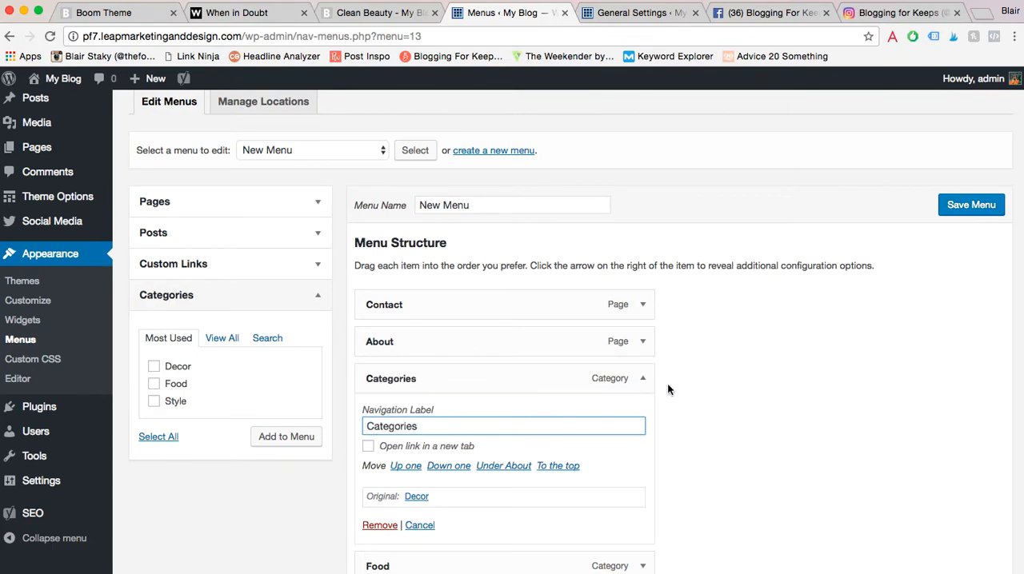
click(643, 381)
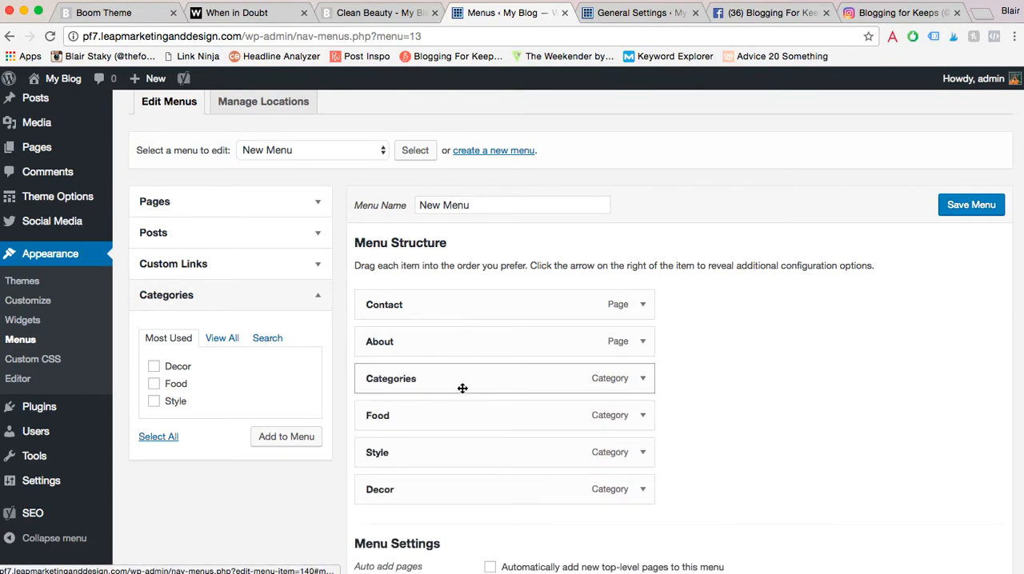
- Nest Decor, Food and Style as sub items under Categories, in that order
drag(412, 478, 460, 415)
drag(407, 456, 409, 453)
drag(382, 491, 406, 495)
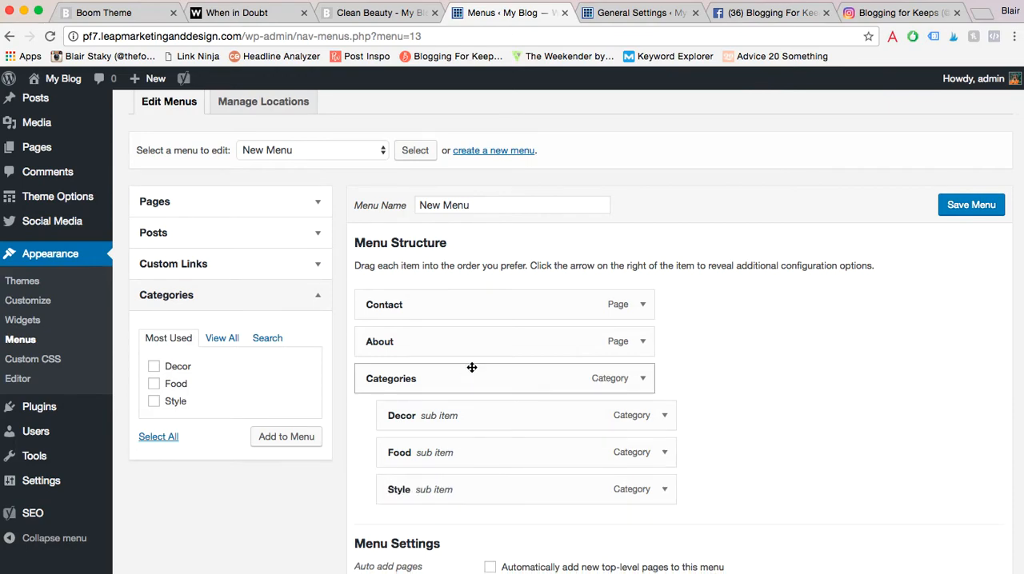
- Move Contact below the Style sub item and keep it as a top-level menu item
drag(427, 301, 425, 496)
mouse_move(421, 419)
mouse_down()
mouse_move(403, 416)
mouse_move(423, 416)
mouse_up()
drag(395, 483, 421, 490)
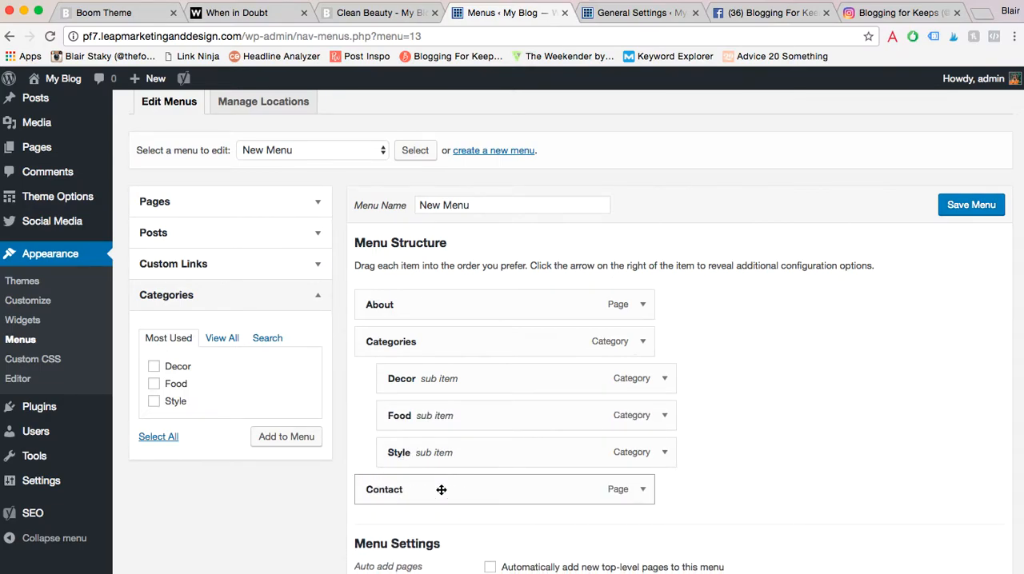
scroll(458, 452, down, 2)
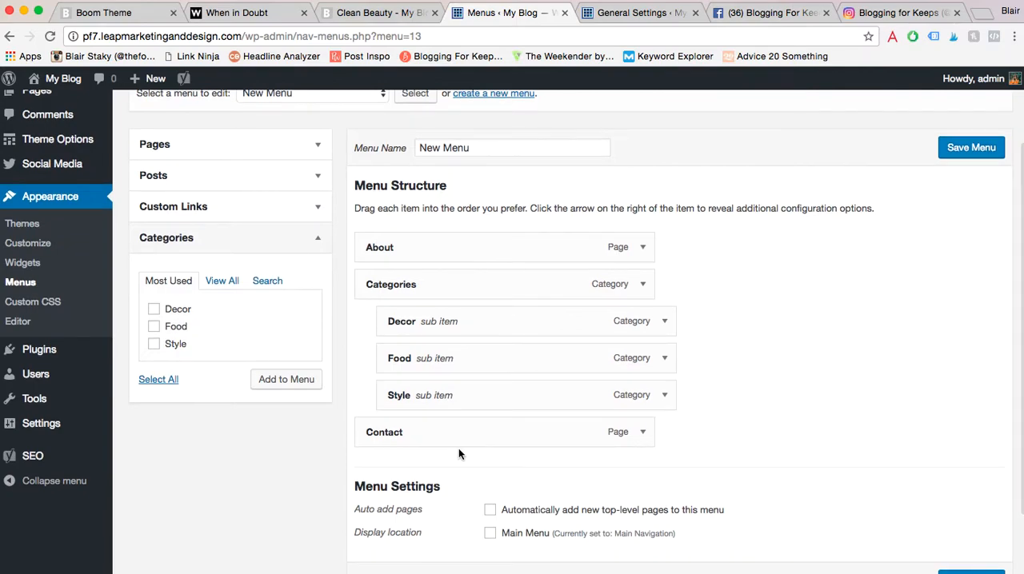
click(318, 208)
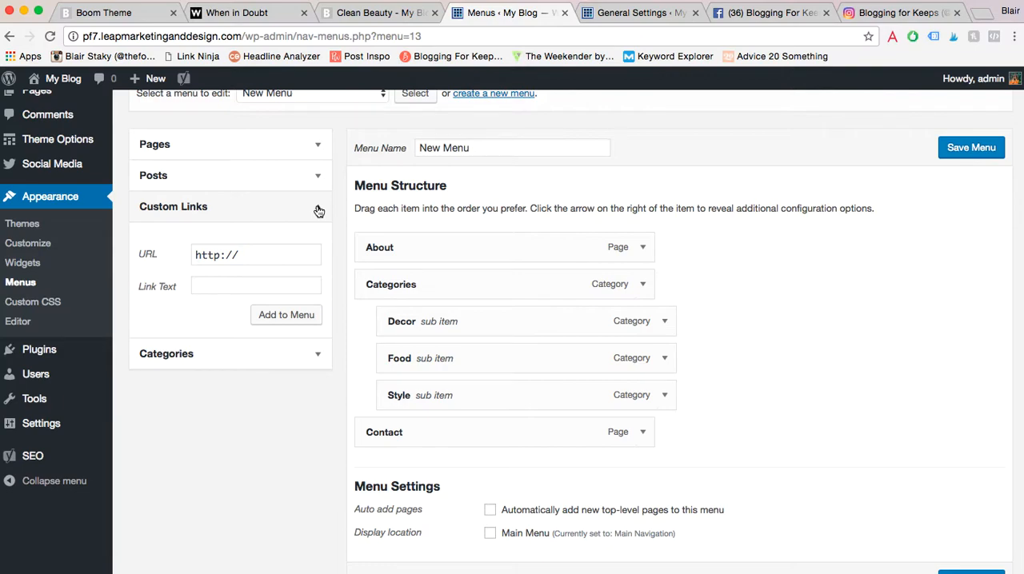
click(258, 254)
text(instagram.com)
key(Tab)
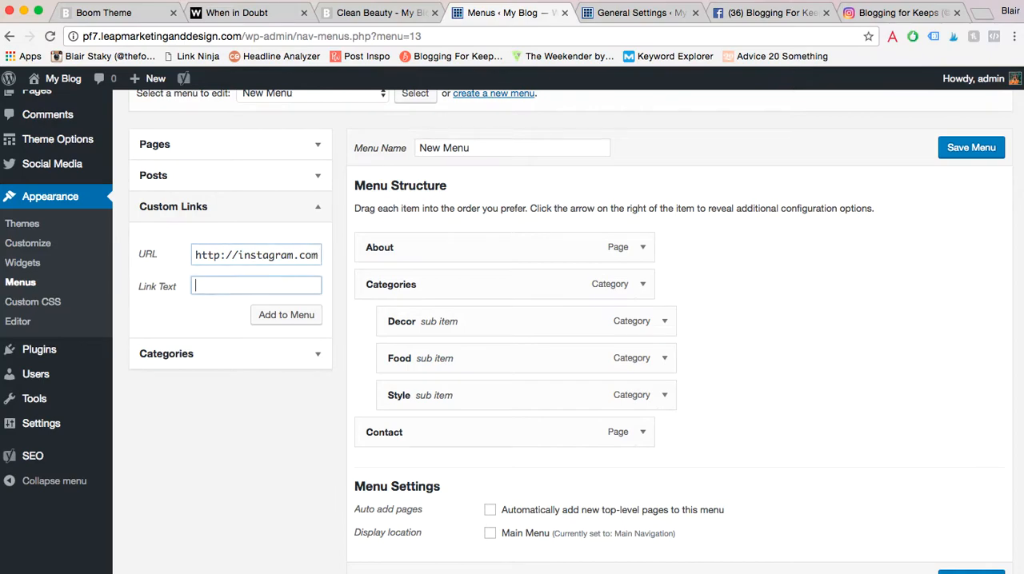
text(Inst)
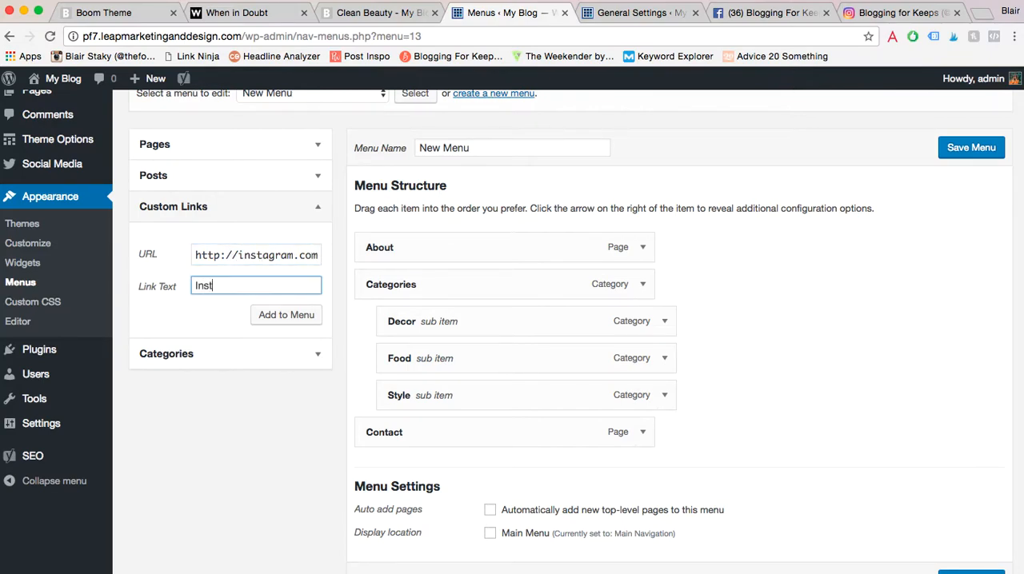
double_click(198, 254)
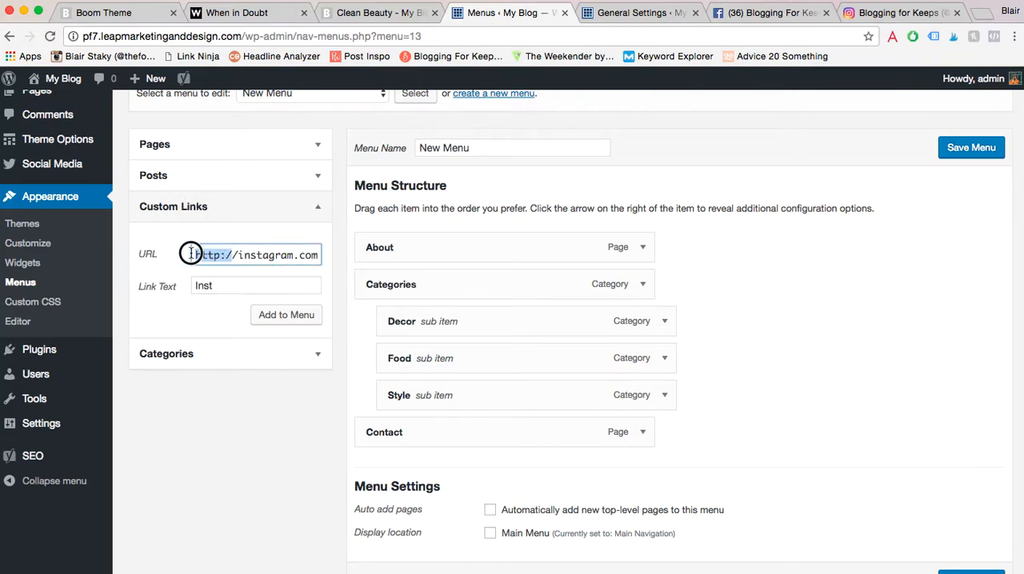
click(219, 293)
text(agram)
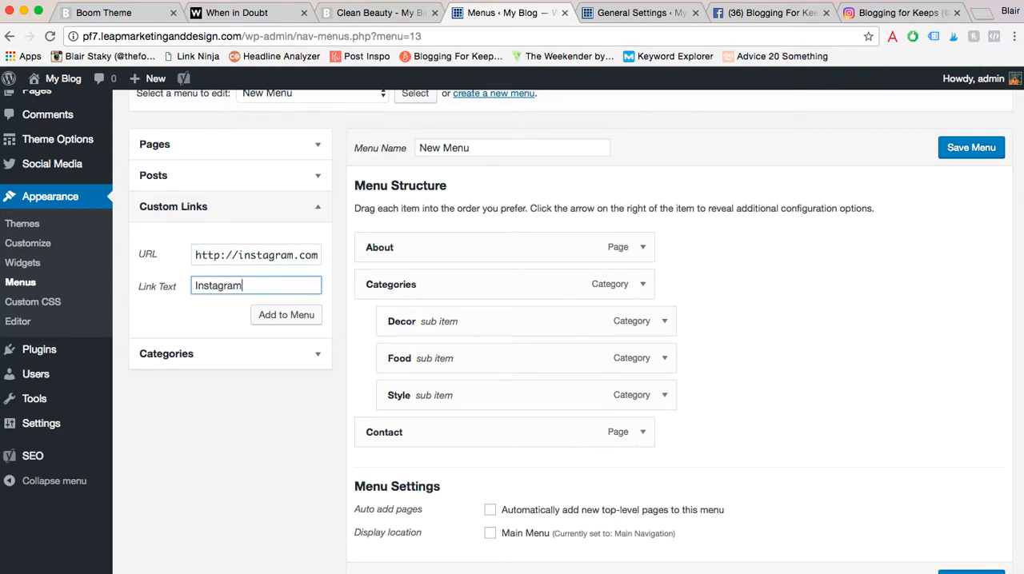
click(310, 318)
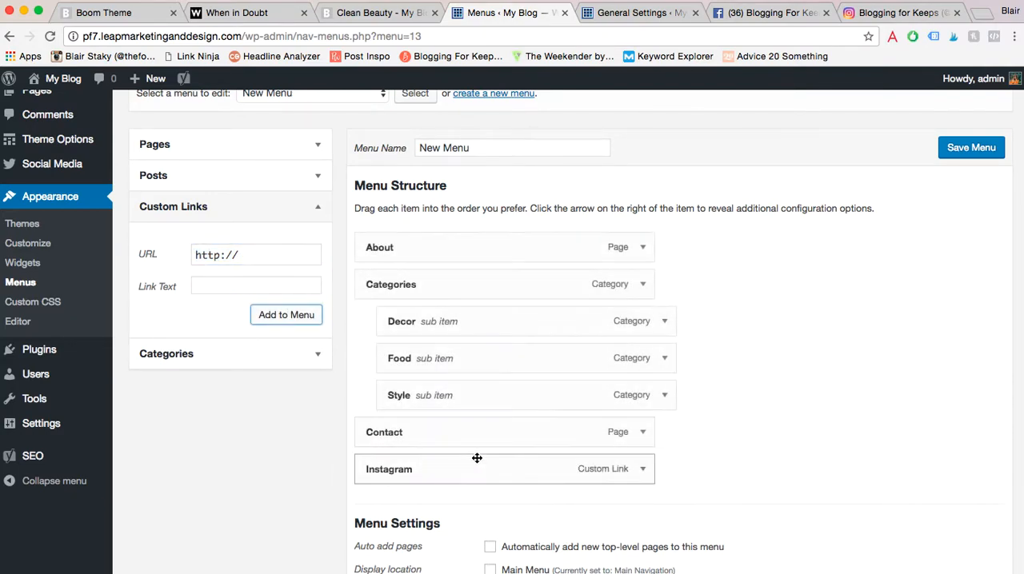
- Set the Instagram menu item to open its link in a new tab
click(644, 472)
scroll(730, 428, down, 3)
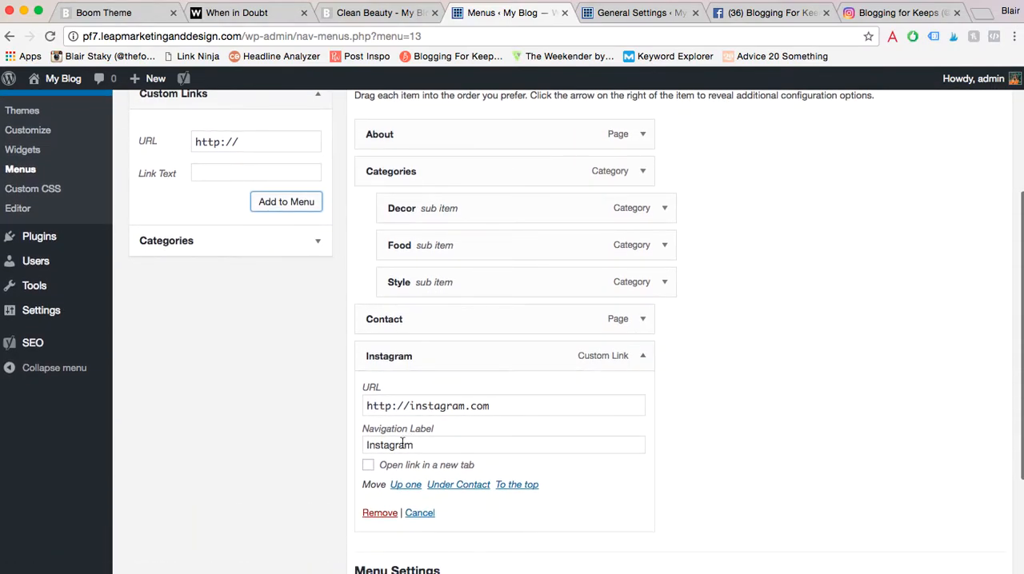
click(369, 466)
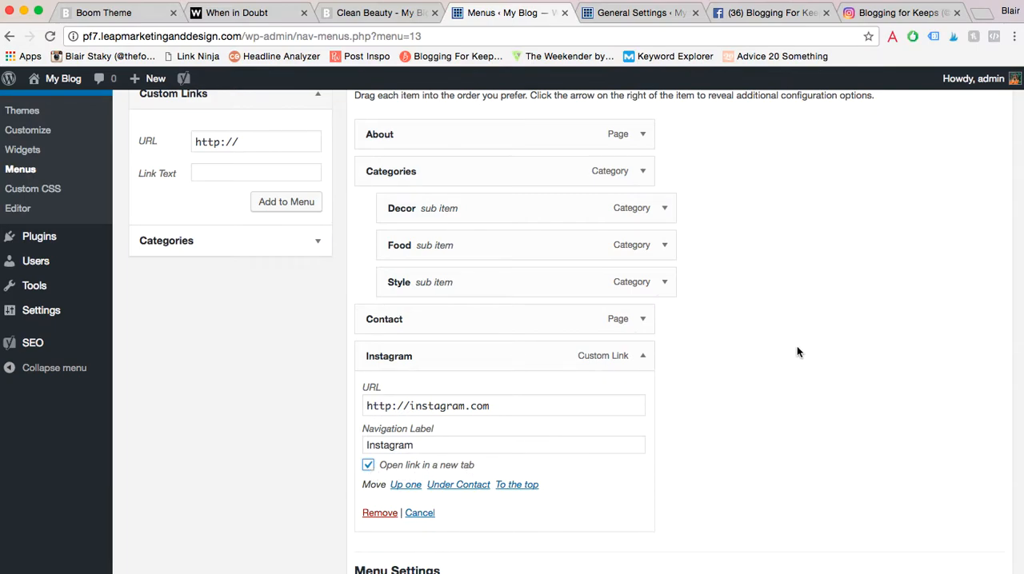
- Turn the Link Target menu property off in the screen options, check the Instagram item's settings and turn it back on
scroll(797, 350, up, 5)
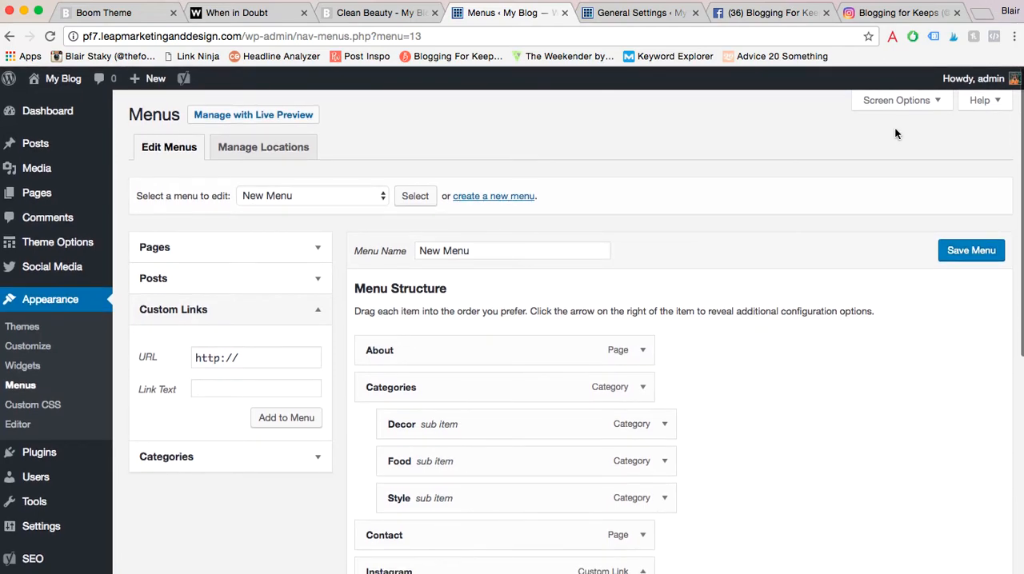
click(938, 103)
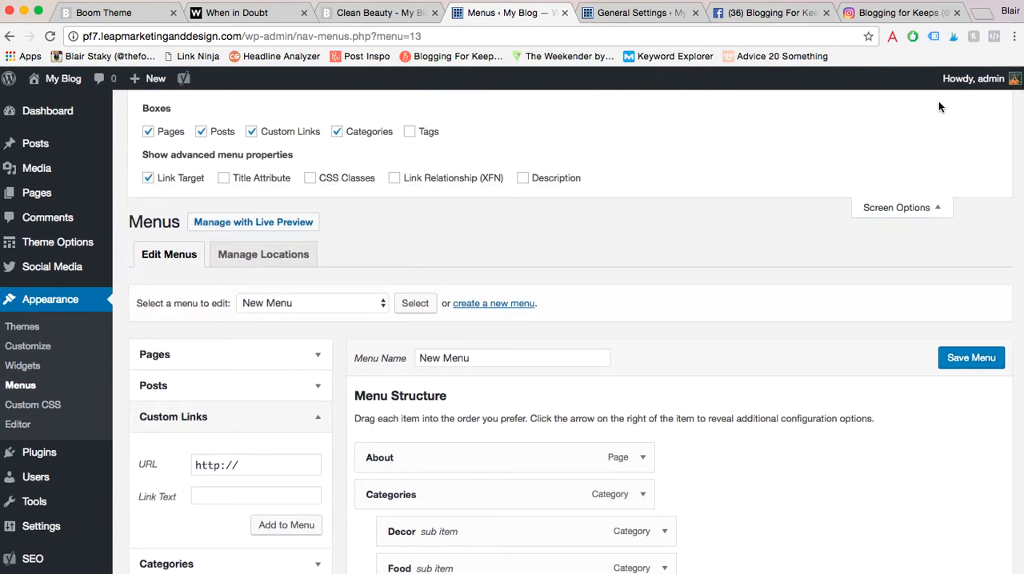
click(150, 178)
scroll(448, 216, down, 1)
scroll(459, 229, down, 10)
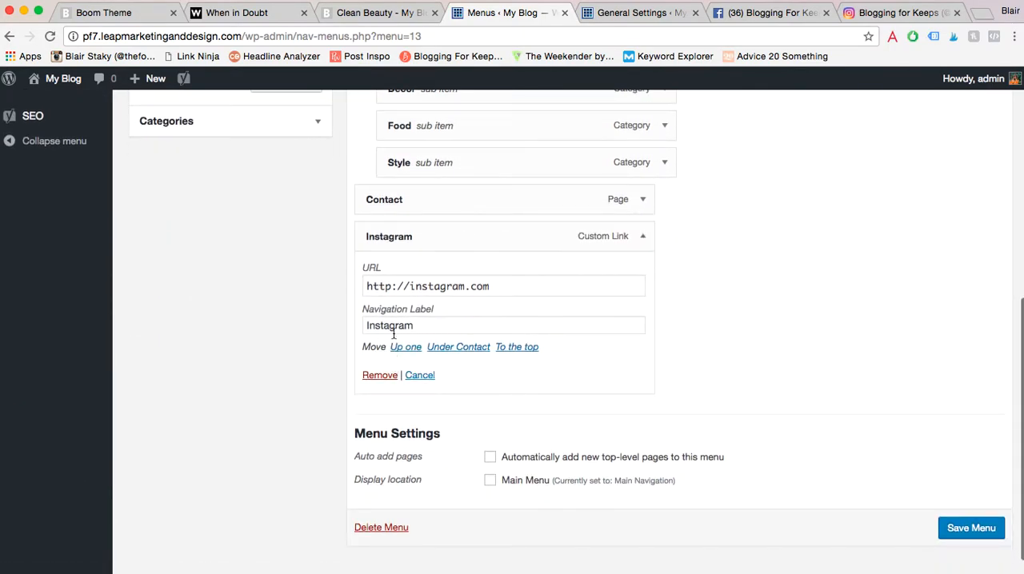
scroll(376, 304, up, 12)
click(150, 179)
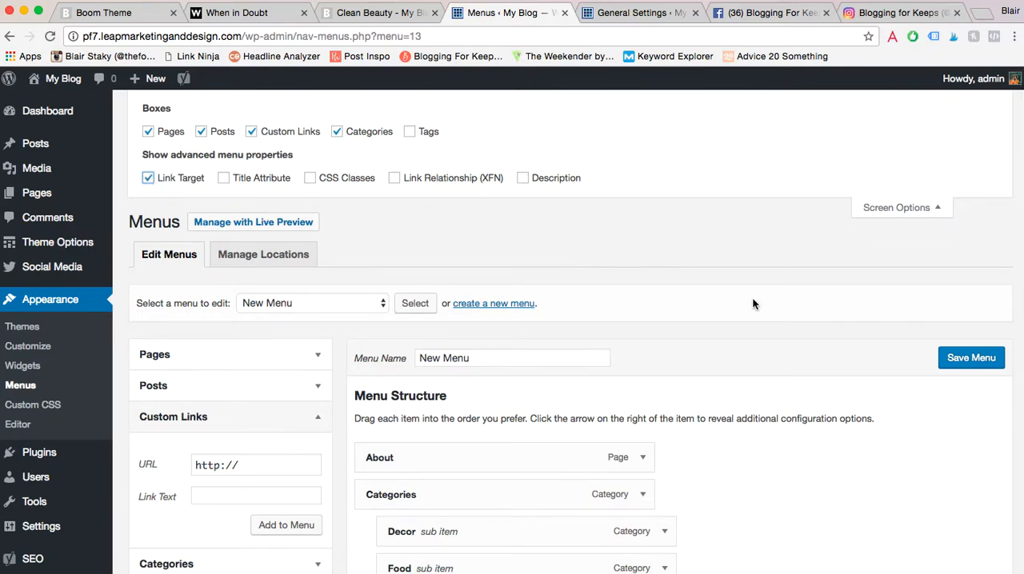
- Save the new menu and bring its display location settings into view
scroll(752, 304, down, 3)
click(988, 268)
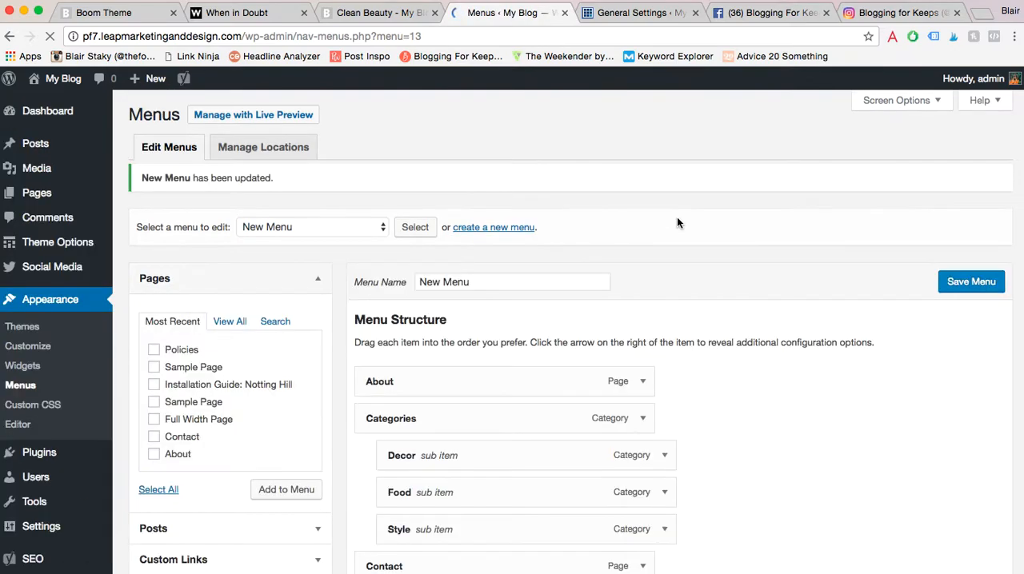
scroll(677, 222, down, 6)
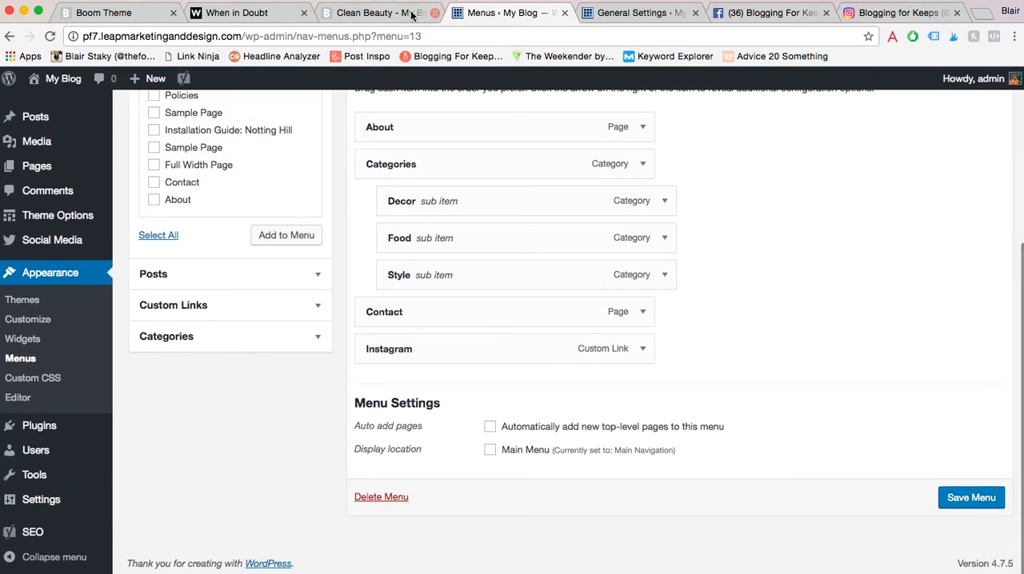
- Reload the Clean Beauty post and examine the Contact and Categories dropdowns in its navigation bar
click(377, 14)
click(50, 37)
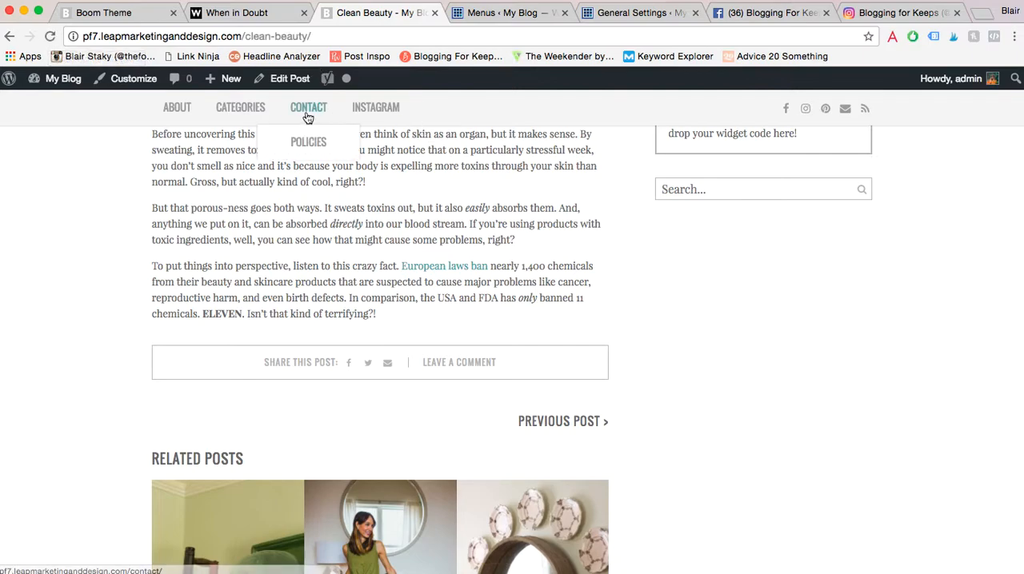
mouse_move(257, 118)
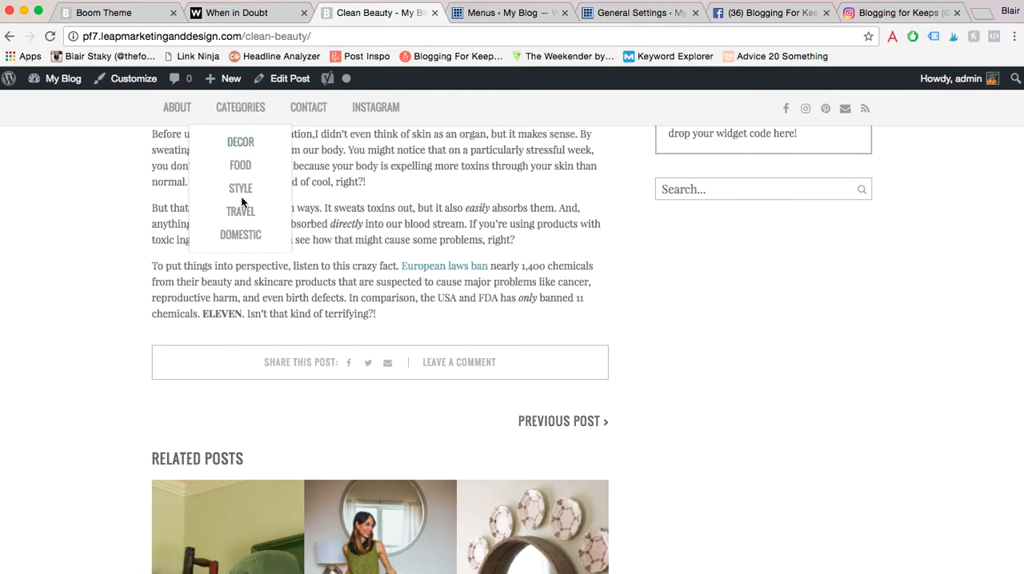
- Assign the new menu to the Main Menu display location and save it
click(478, 14)
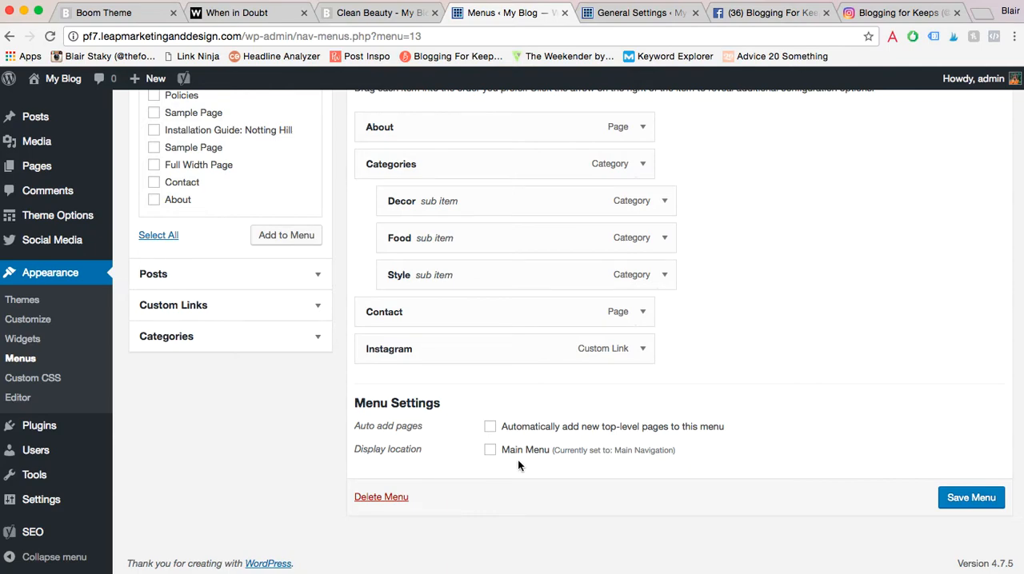
click(490, 451)
click(955, 497)
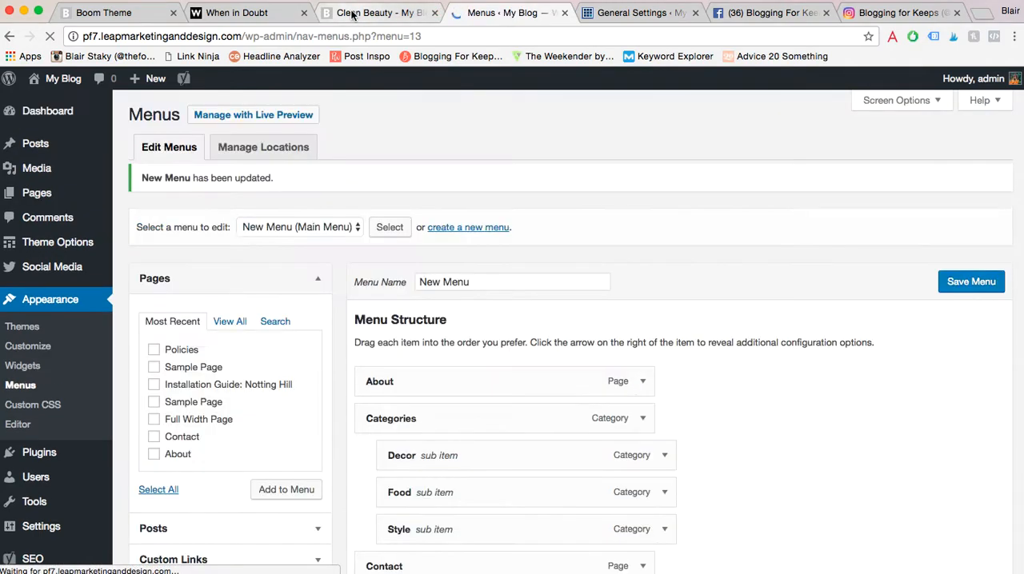
- Reload the Clean Beauty post and check the items under Categories in its navigation bar
click(382, 12)
click(48, 37)
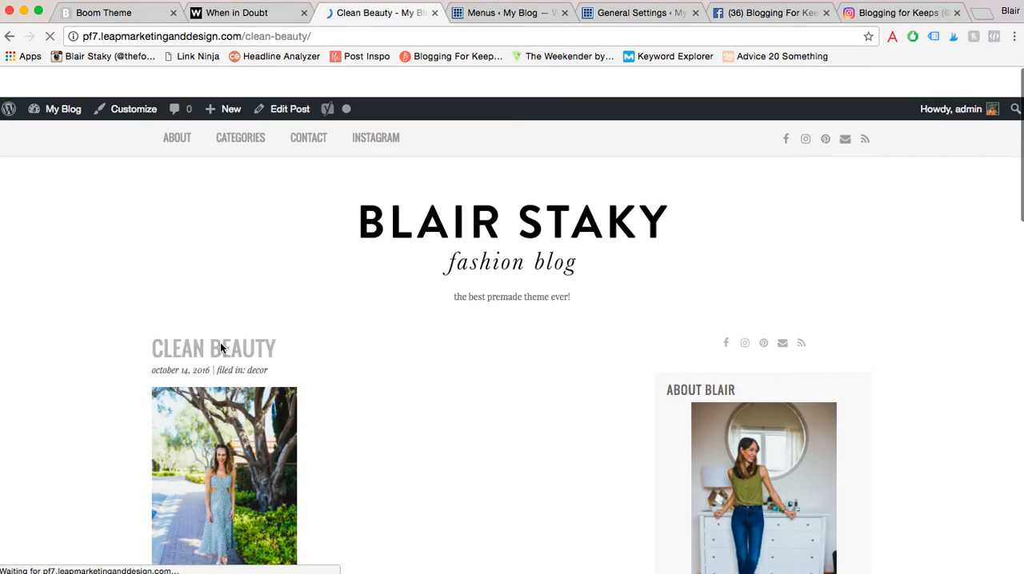
mouse_move(220, 115)
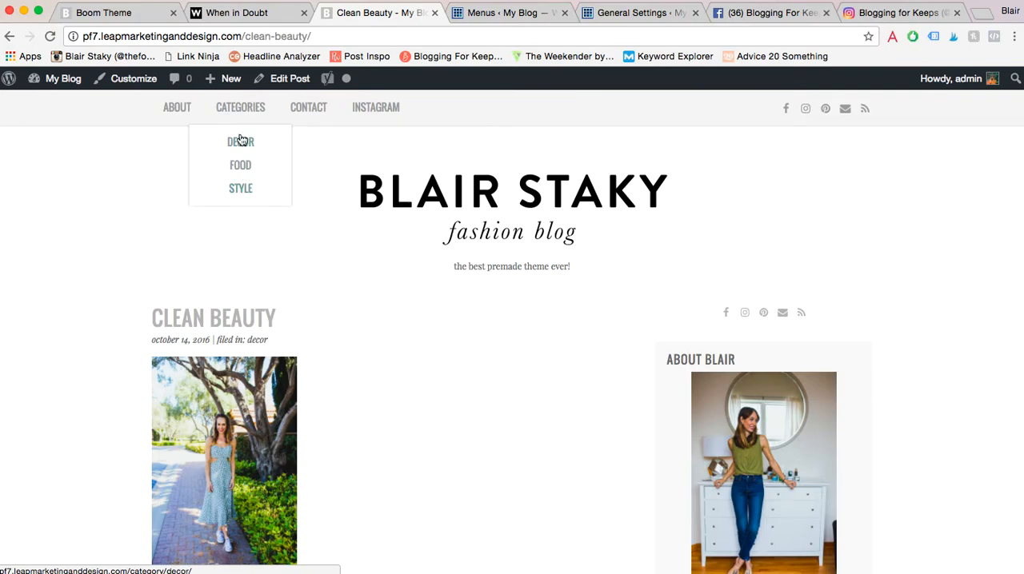
- Return to the Menus page and review the saved menu's structure and settings
click(478, 15)
scroll(418, 480, down, 2)
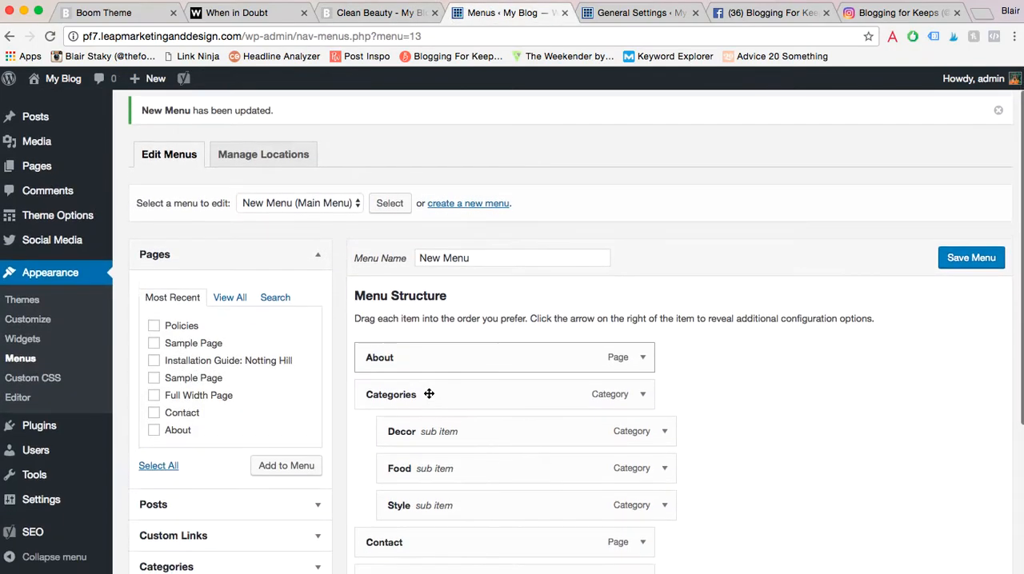
click(368, 13)
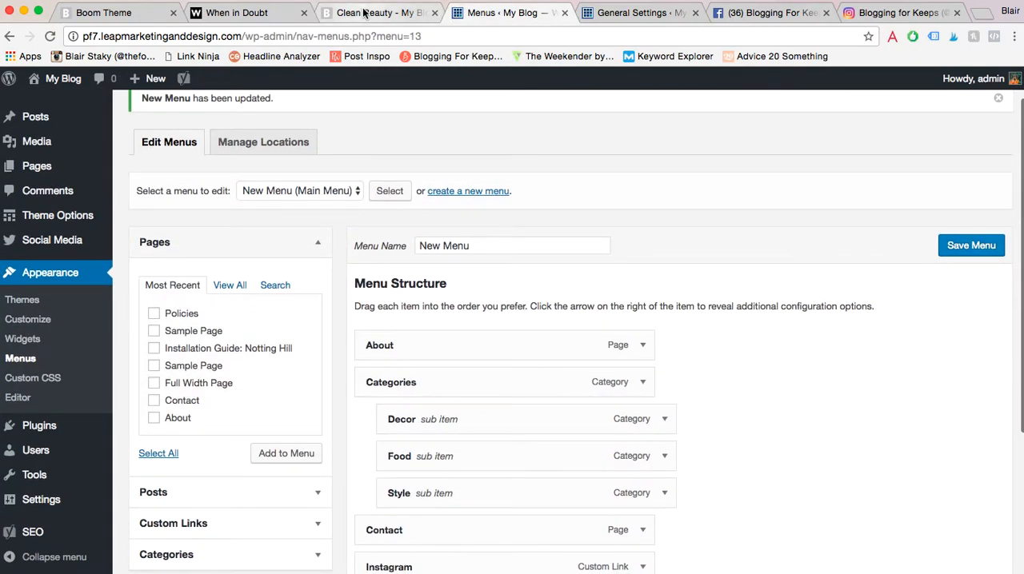
click(496, 14)
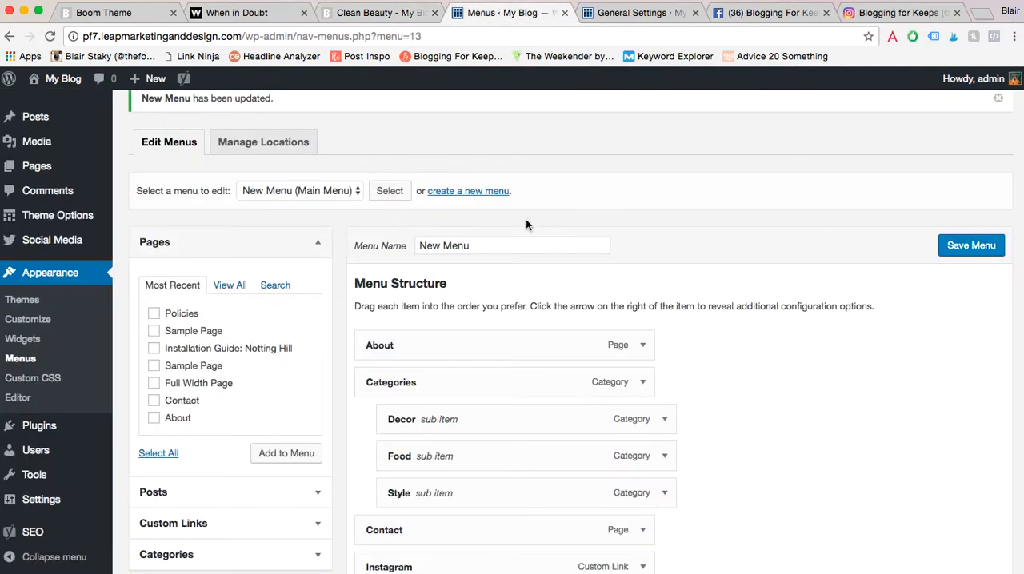
scroll(526, 220, up, 2)
scroll(526, 219, down, 3)
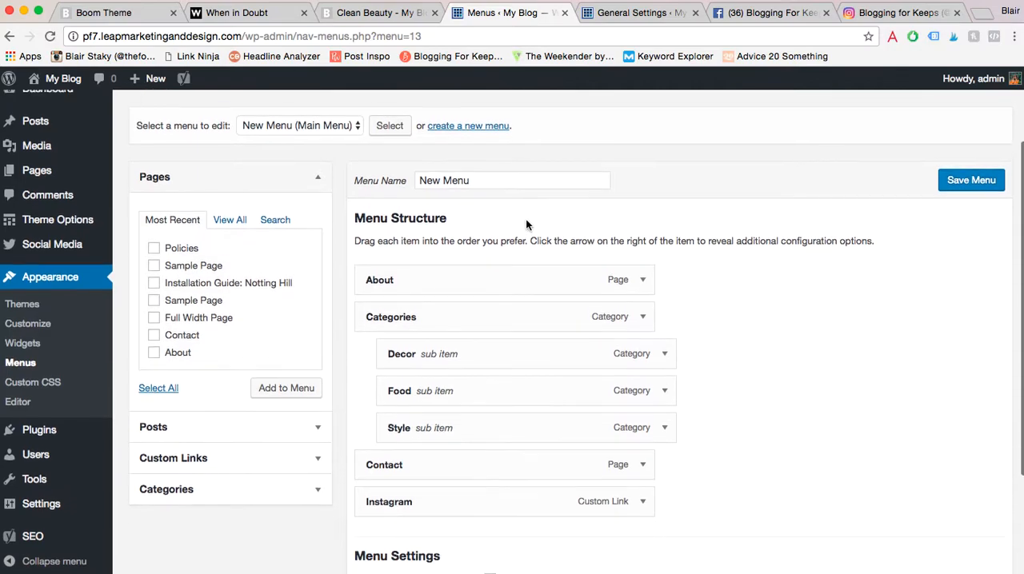
scroll(525, 219, down, 2)
scroll(526, 219, down, 2)
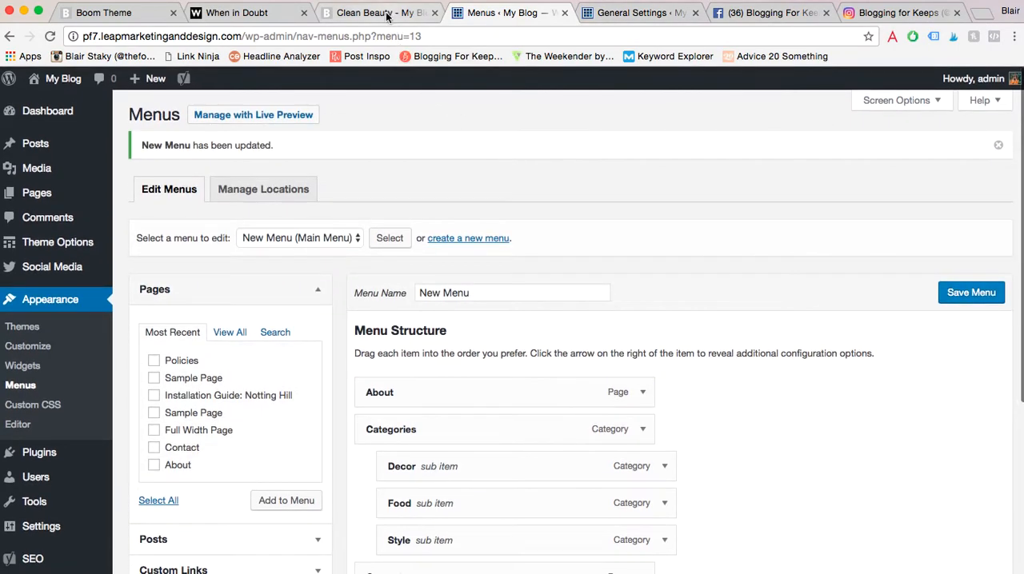
- Switch to the Boom Theme demo site and examine the Categories dropdown in its navigation bar
click(416, 15)
click(626, 13)
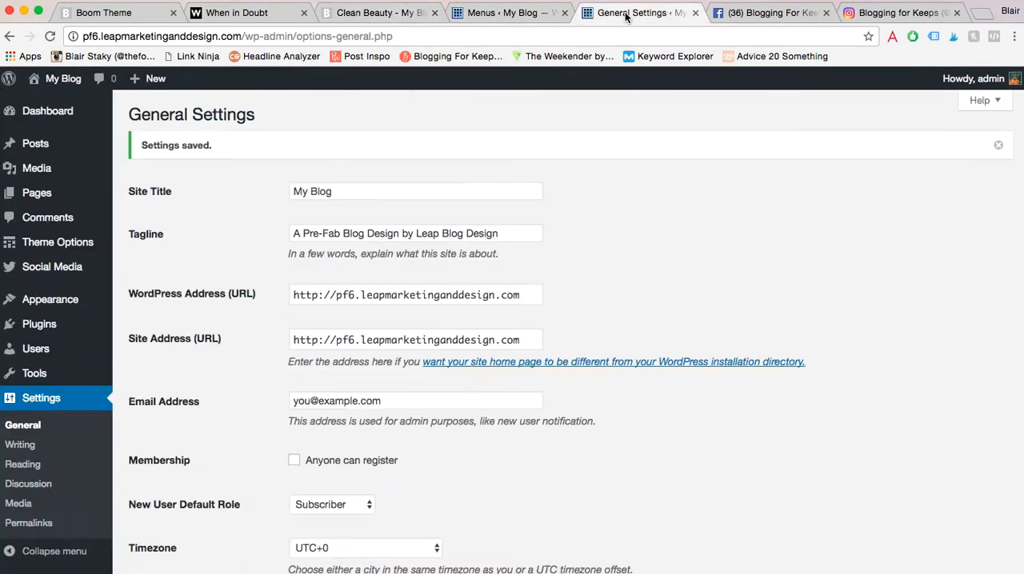
click(145, 14)
click(232, 12)
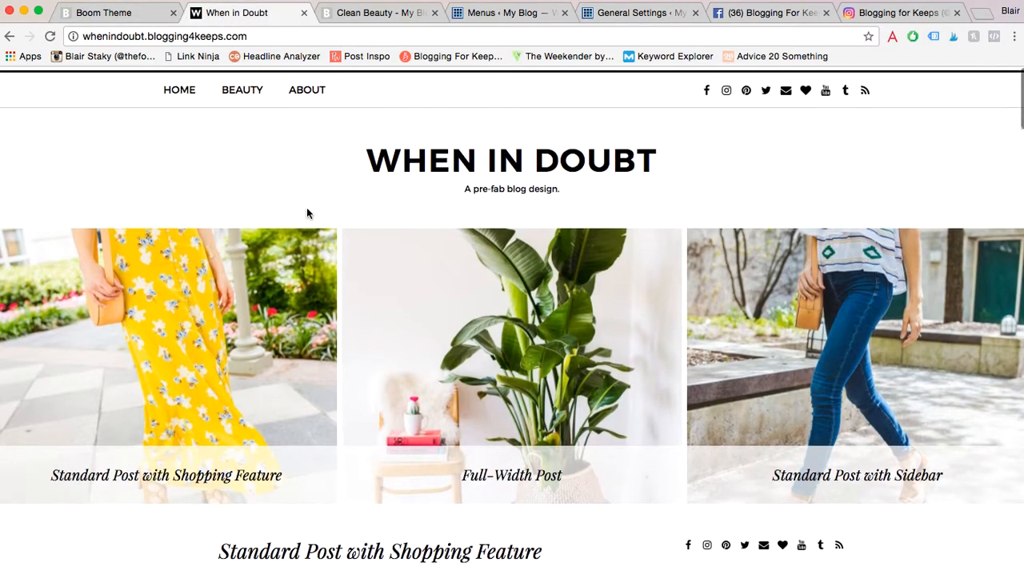
click(128, 12)
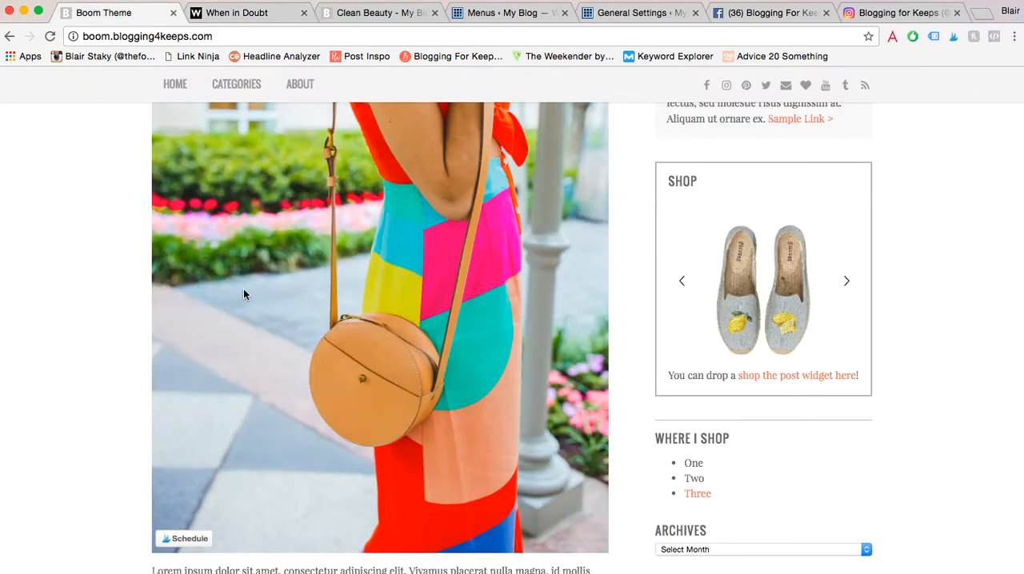
scroll(244, 292, up, 10)
scroll(244, 294, down, 1)
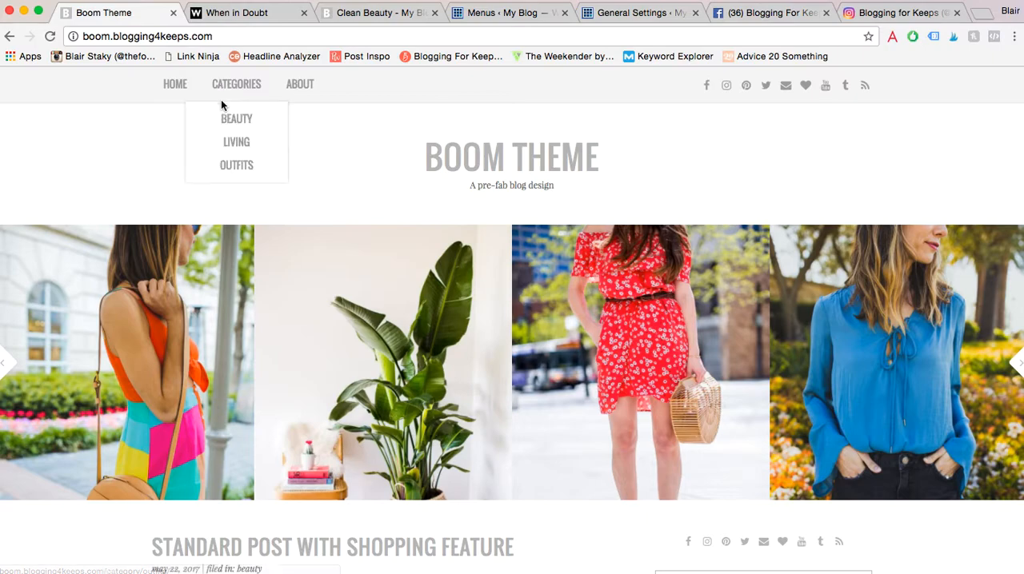
- Examine the home page slider and the first post's excerpt and shopping details on the Boom Theme demo
scroll(331, 158, down, 3)
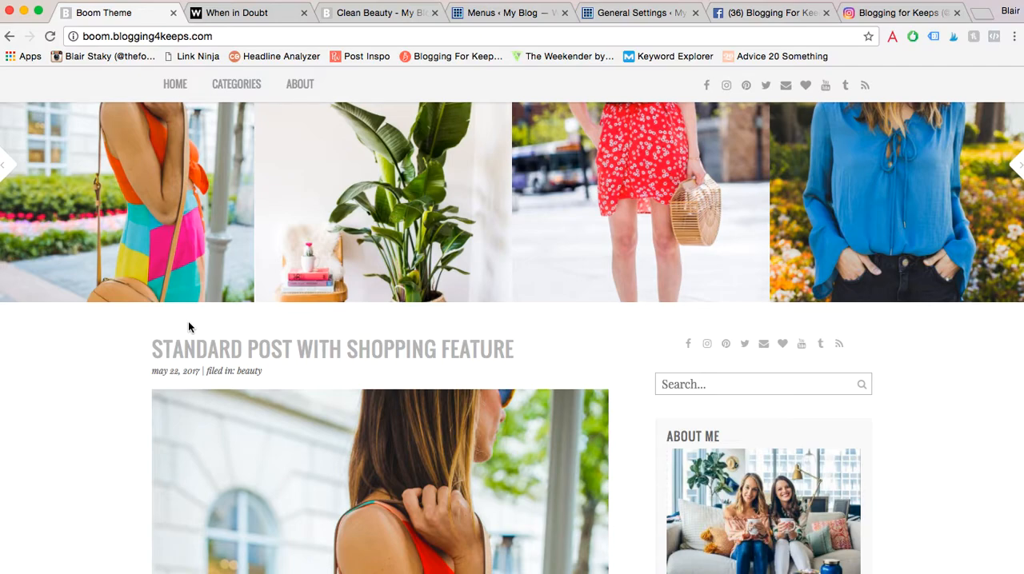
scroll(189, 323, down, 3)
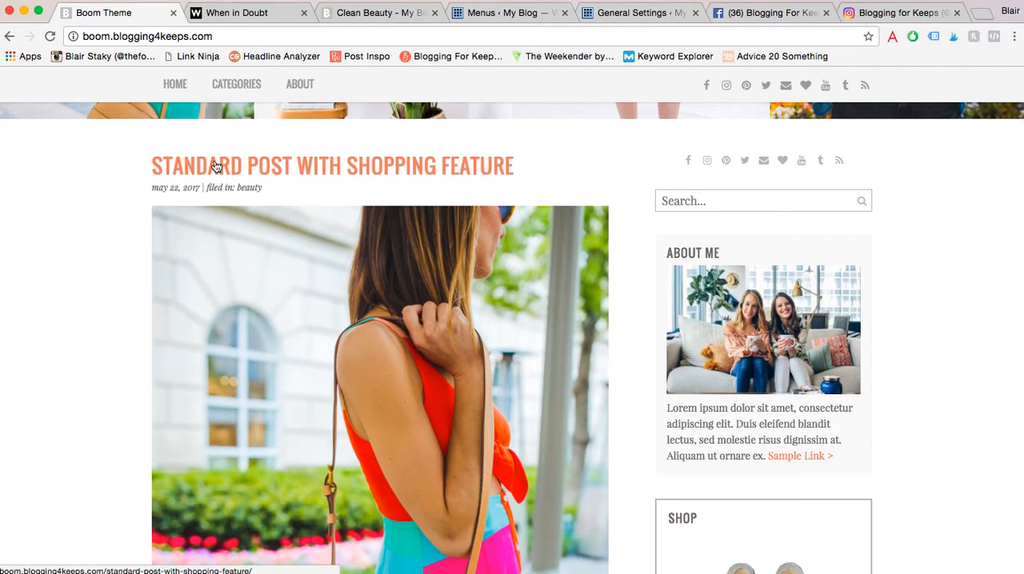
scroll(426, 174, down, 4)
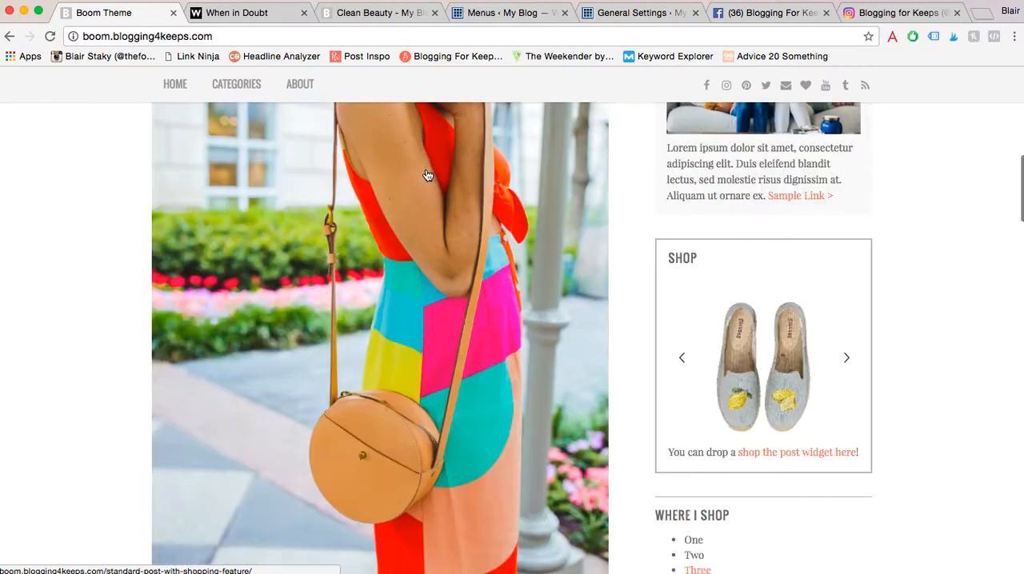
scroll(388, 322, down, 7)
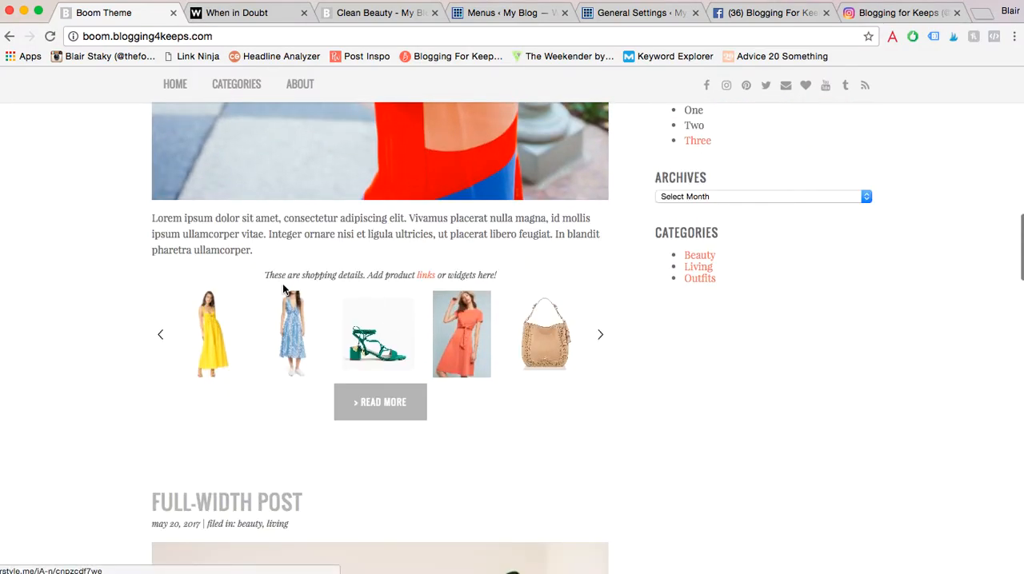
drag(261, 275, 515, 274)
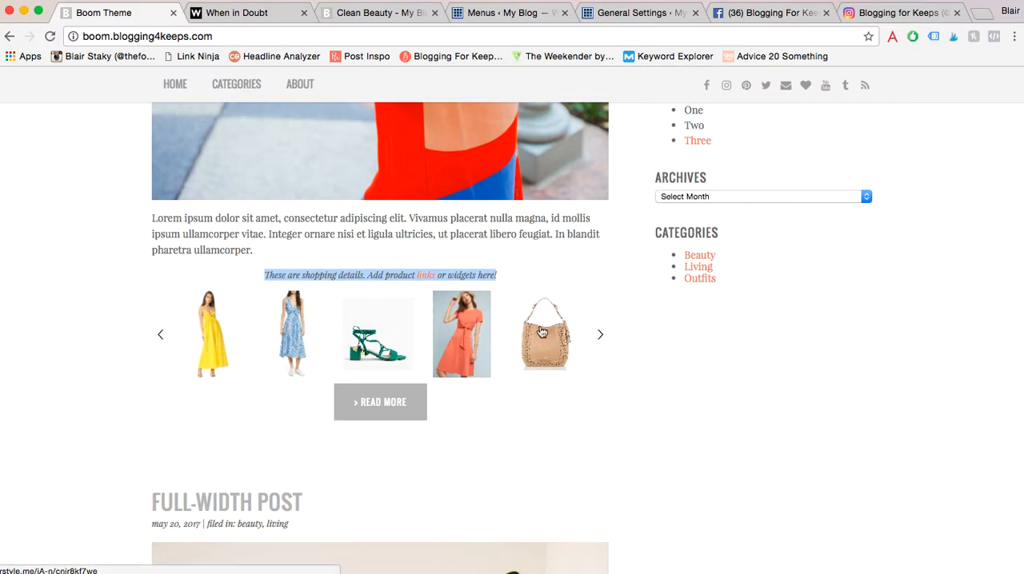
drag(260, 248, 152, 218)
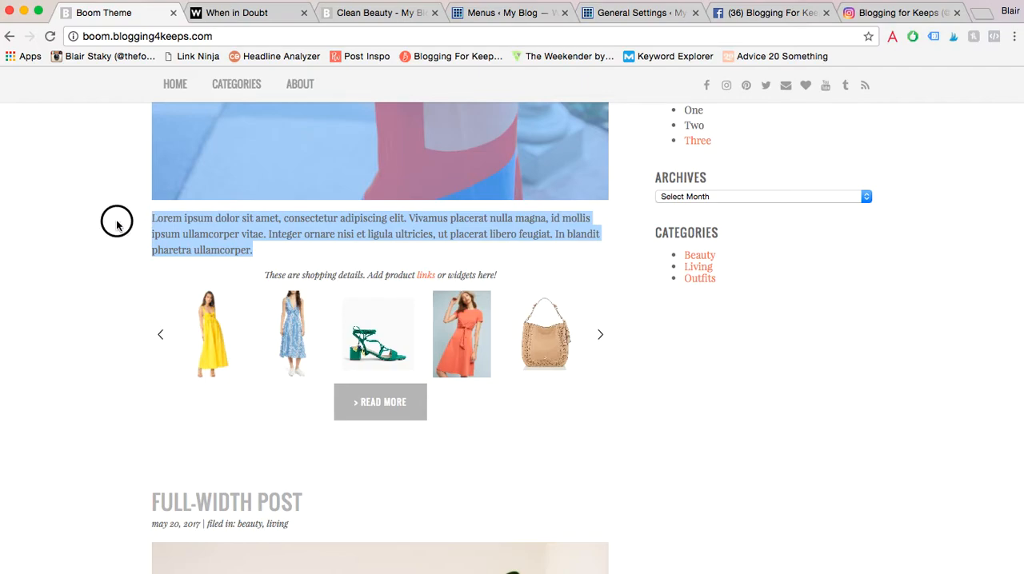
click(117, 224)
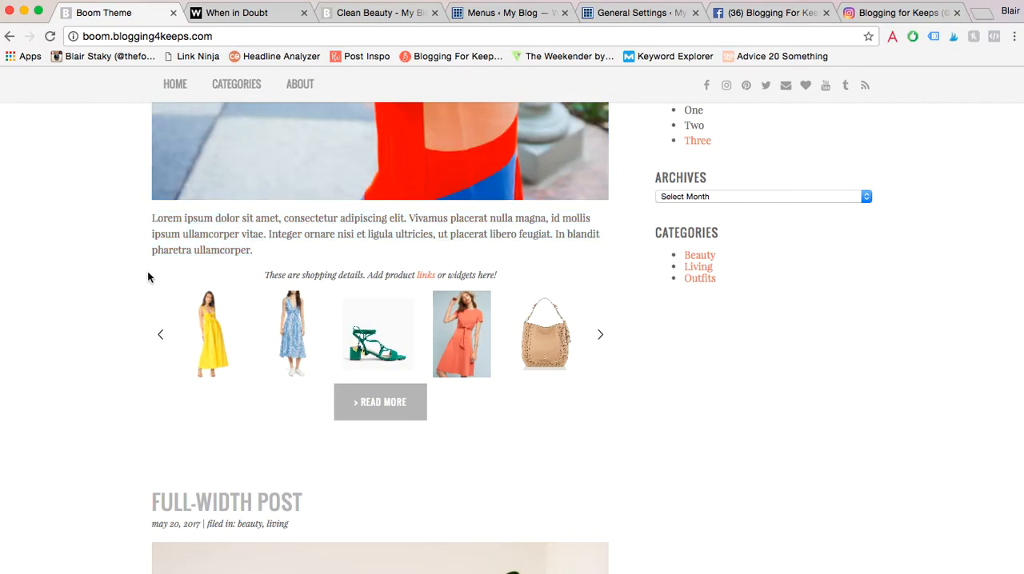
- Compare the first post's image, excerpt and shopping widget with the Full-Width Post preview beneath it
scroll(147, 276, down, 10)
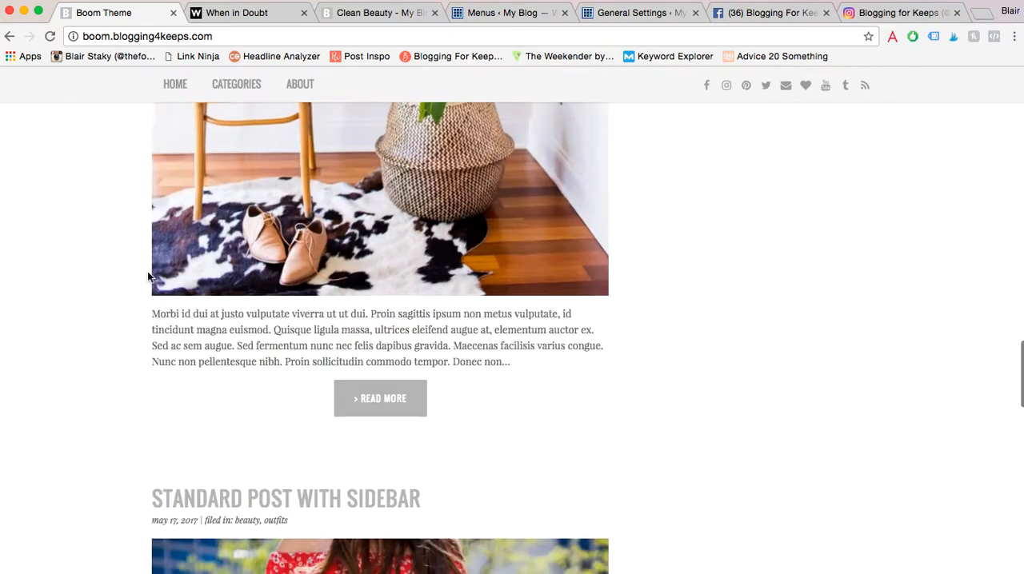
scroll(147, 275, up, 4)
scroll(147, 271, up, 10)
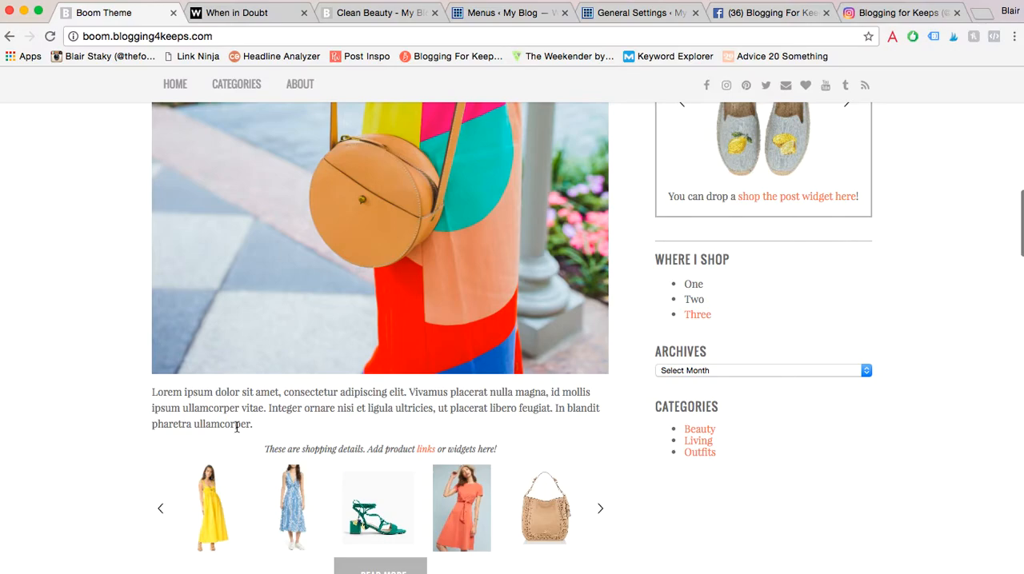
scroll(36, 372, up, 3)
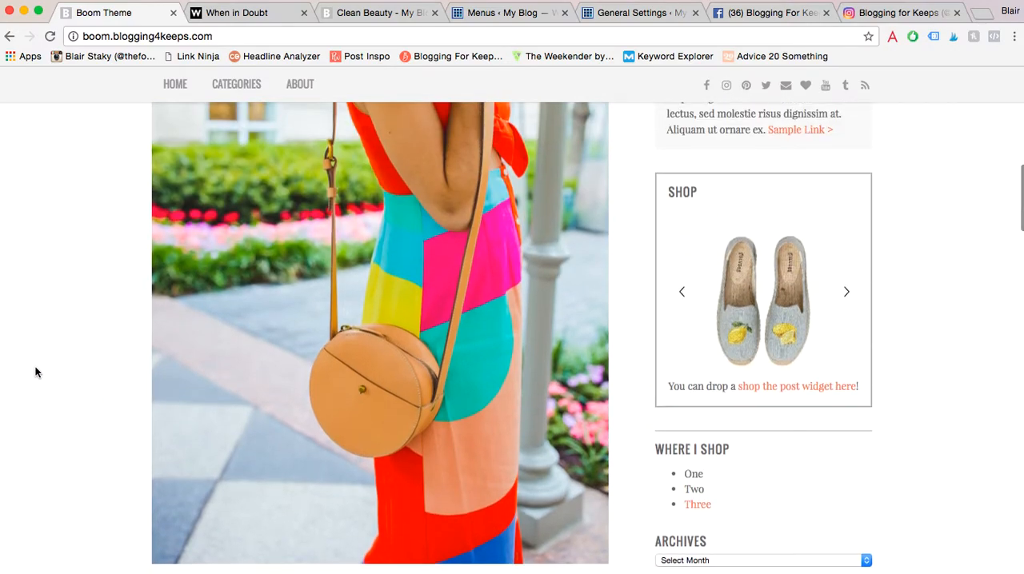
scroll(36, 372, up, 4)
scroll(36, 372, down, 2)
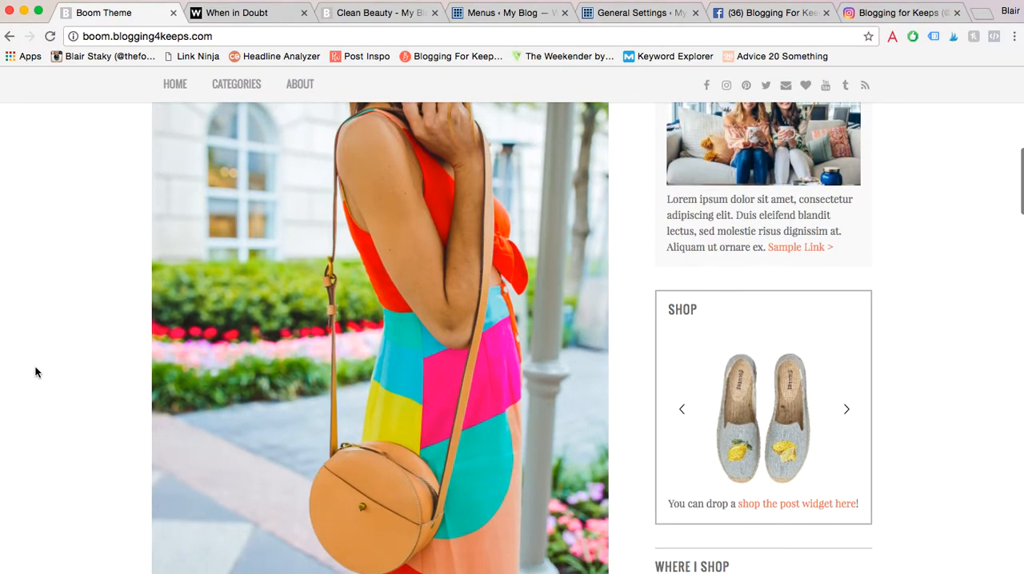
scroll(35, 372, down, 3)
scroll(35, 372, up, 3)
scroll(275, 373, down, 4)
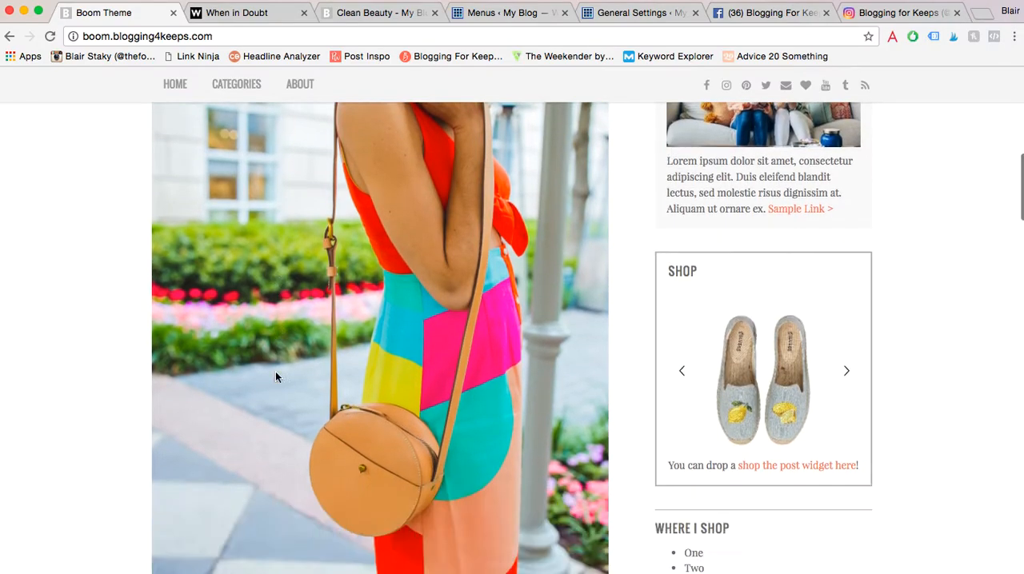
scroll(275, 377, down, 1)
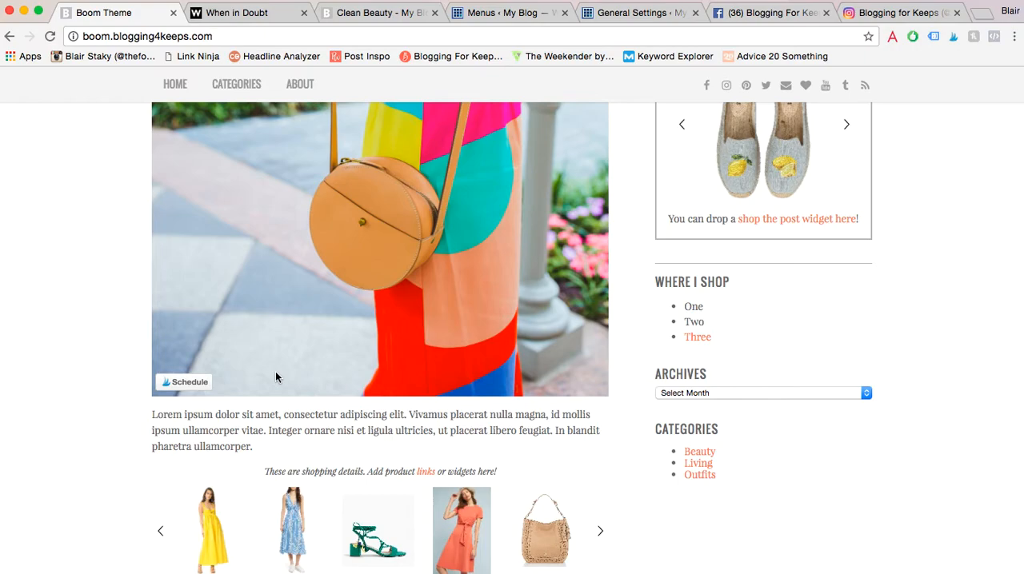
- Examine the Full-Width Post preview's featured image, automatic excerpt and Read More button
scroll(275, 378, down, 5)
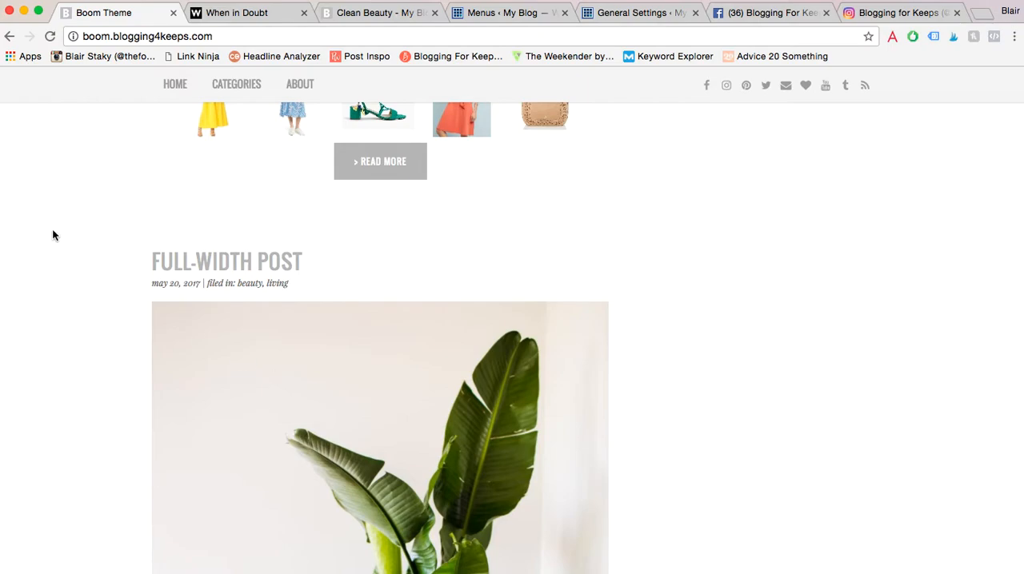
scroll(53, 234, up, 4)
scroll(53, 234, down, 7)
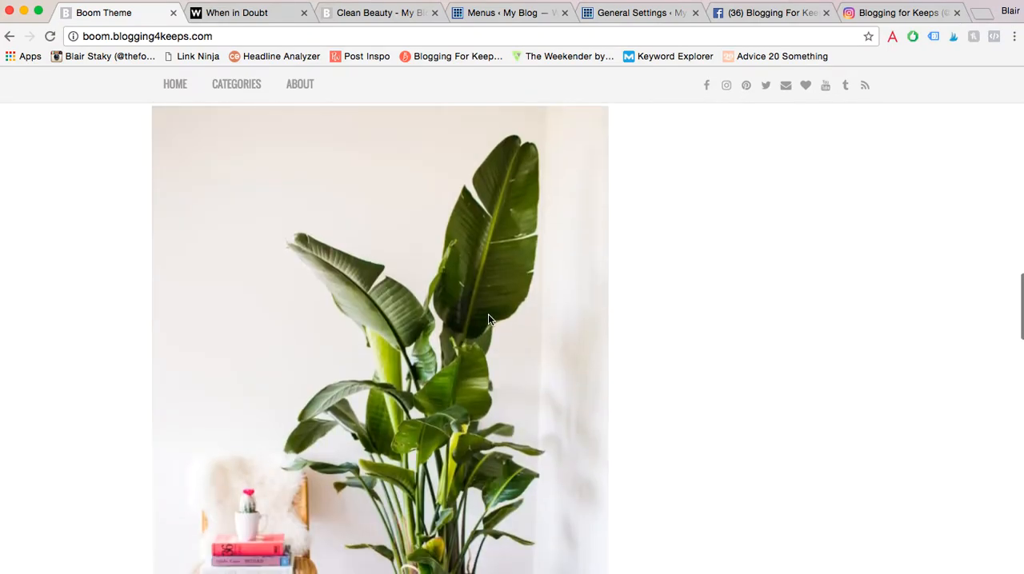
scroll(350, 254, down, 5)
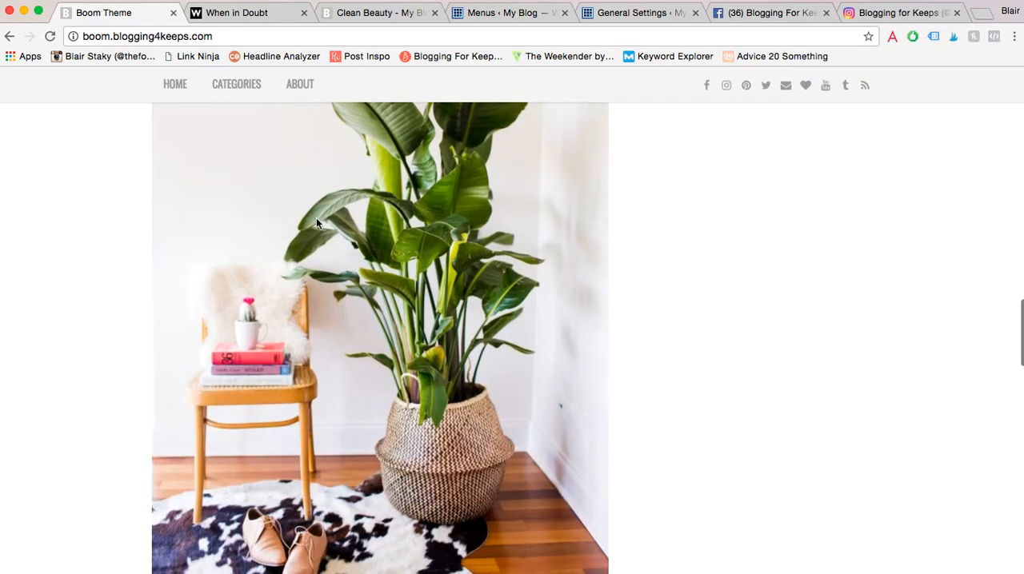
scroll(396, 237, up, 2)
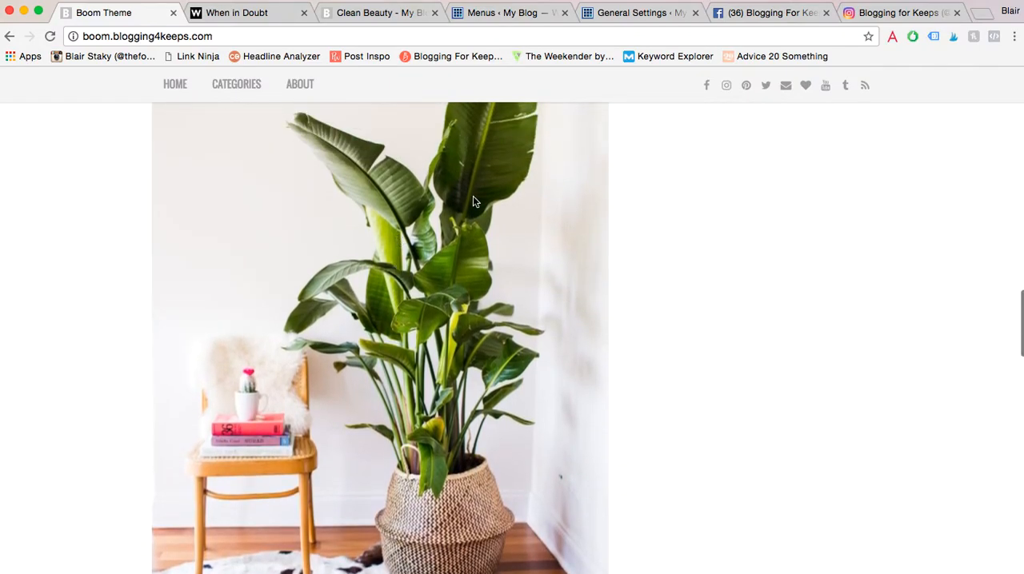
scroll(472, 196, down, 3)
scroll(473, 196, down, 5)
scroll(473, 196, up, 2)
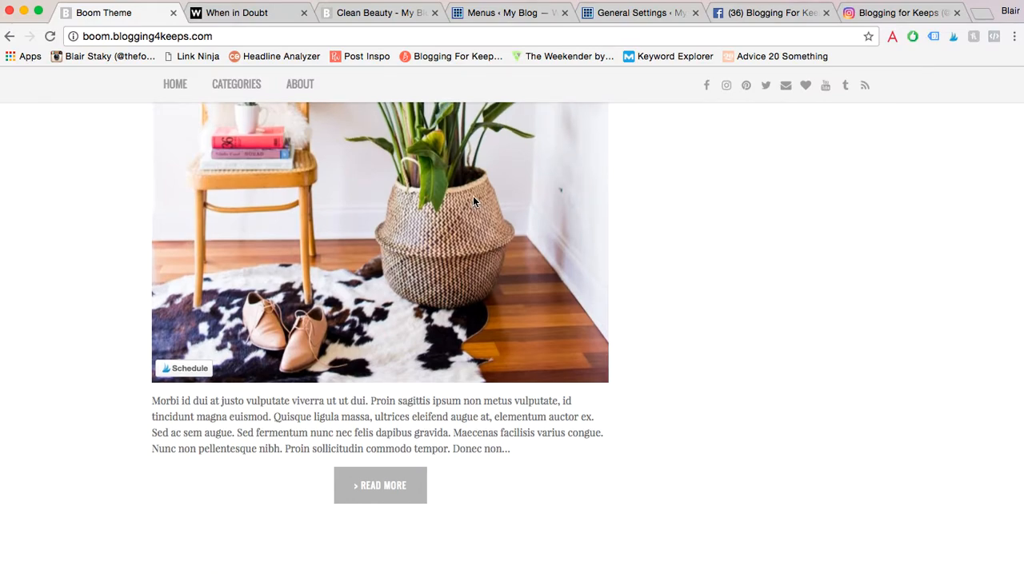
- Review the first post's shopping details again and open the Standard Post with Shopping Feature from the demo home page
scroll(674, 222, down, 10)
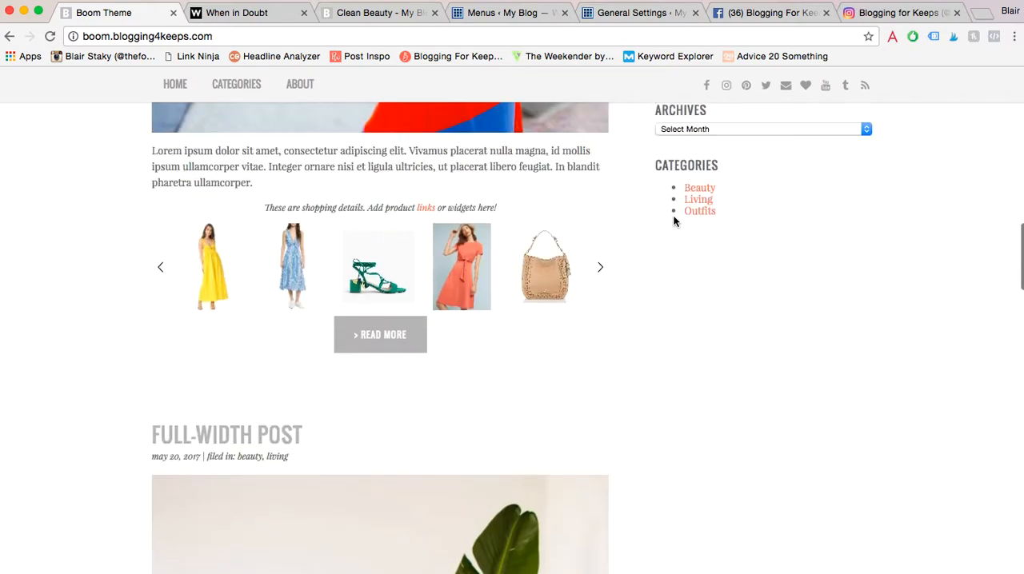
scroll(674, 221, up, 8)
scroll(675, 222, down, 2)
scroll(674, 222, down, 5)
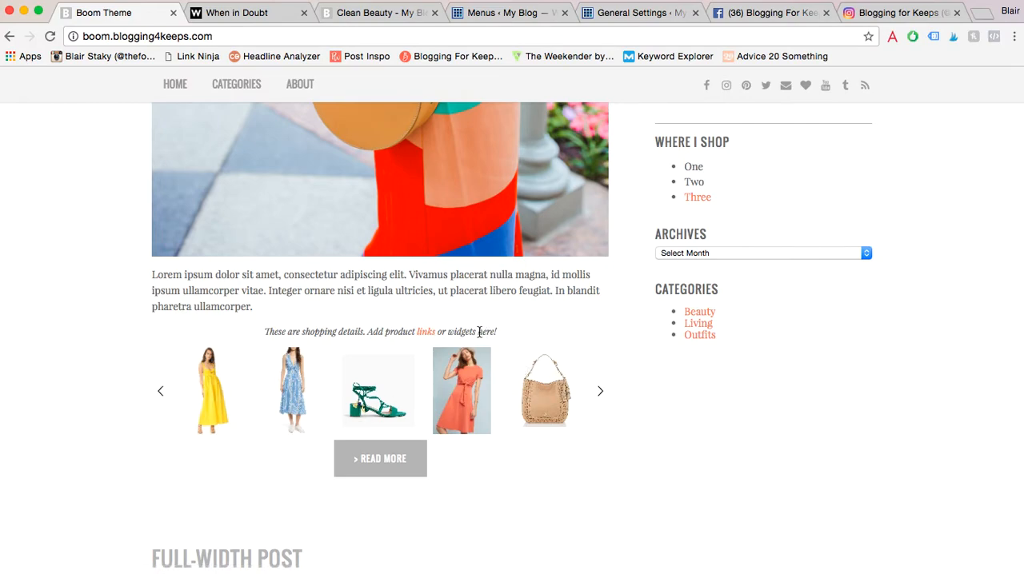
scroll(478, 331, up, 15)
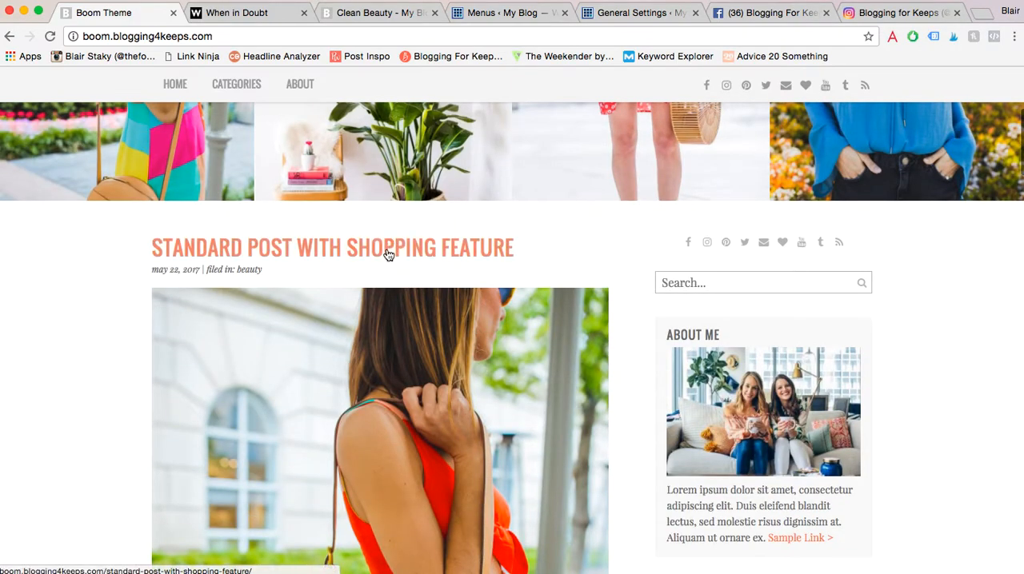
click(388, 254)
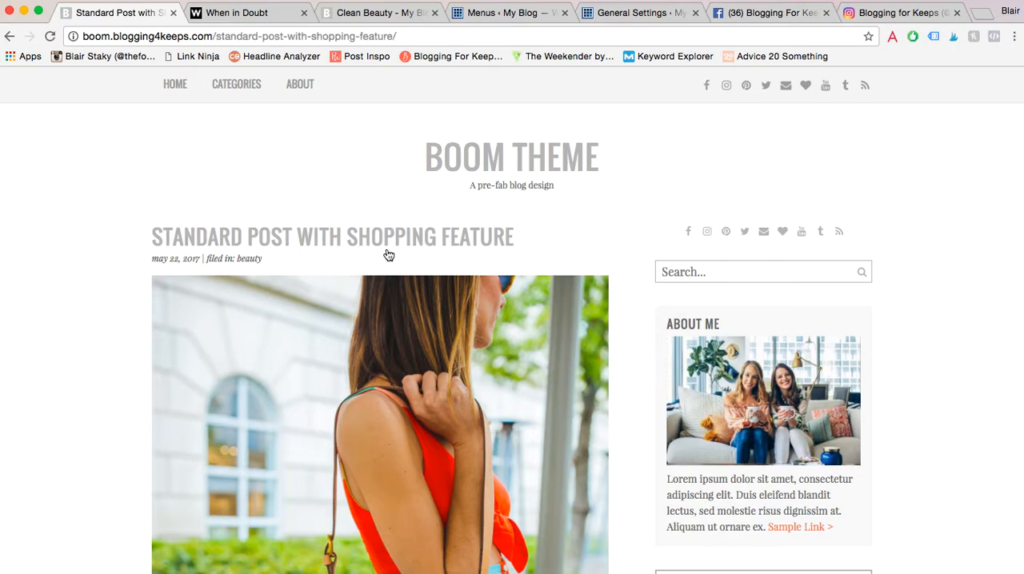
- Examine the Standard Post with Shopping Feature's images and text, check the denim dress's Shop link, and return to the post
scroll(388, 254, down, 3)
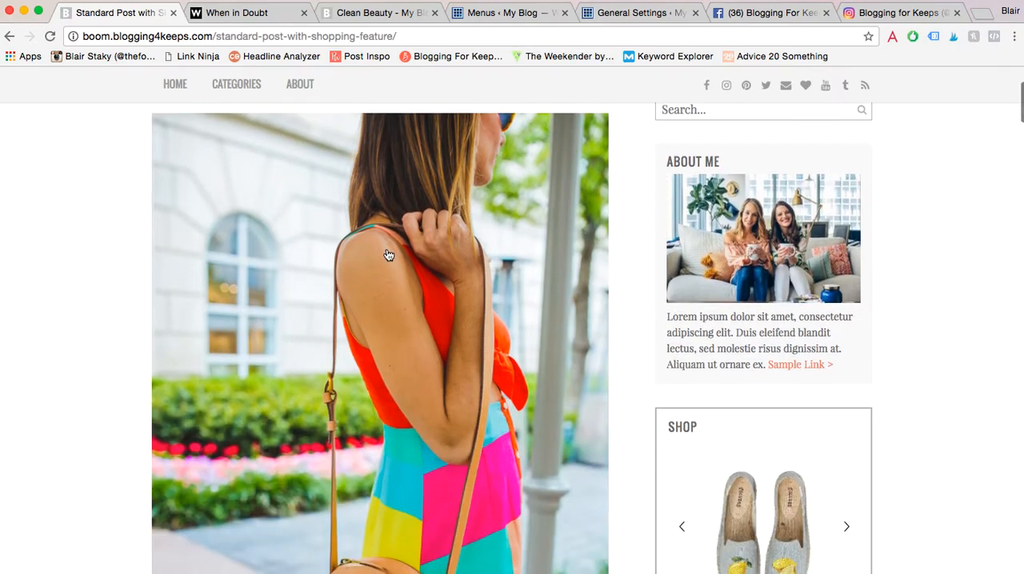
scroll(388, 254, down, 20)
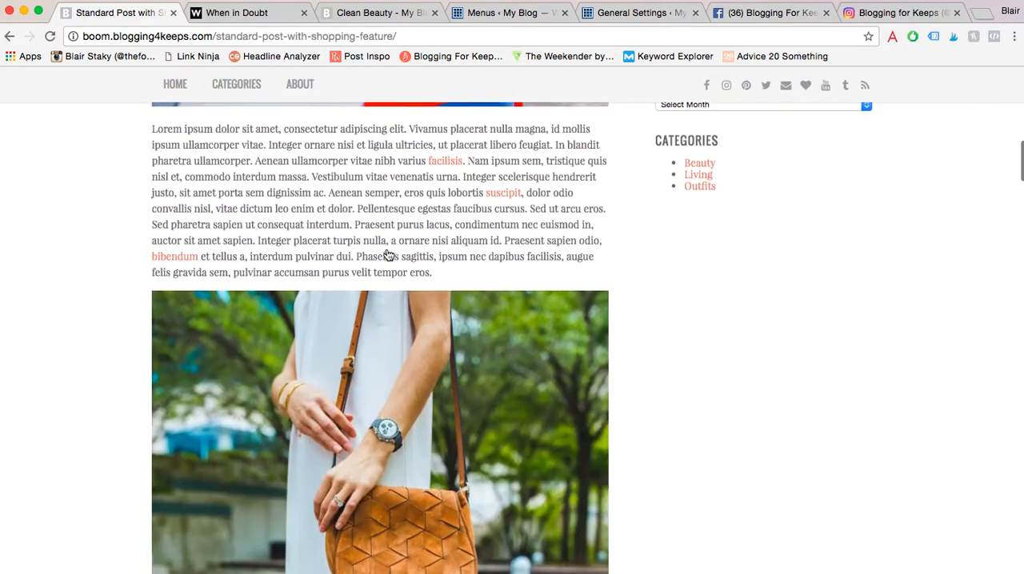
scroll(388, 254, down, 20)
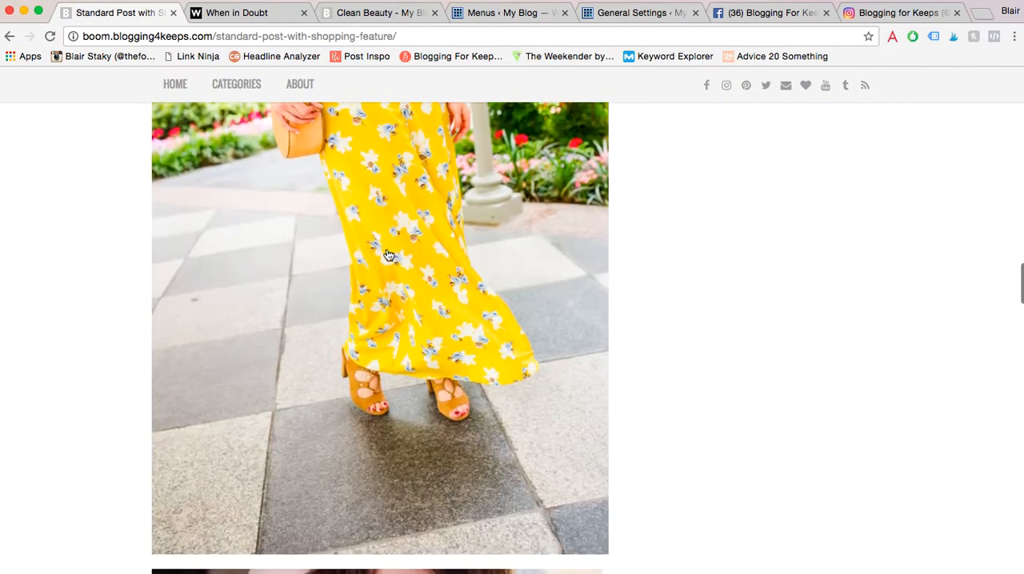
scroll(388, 254, down, 10)
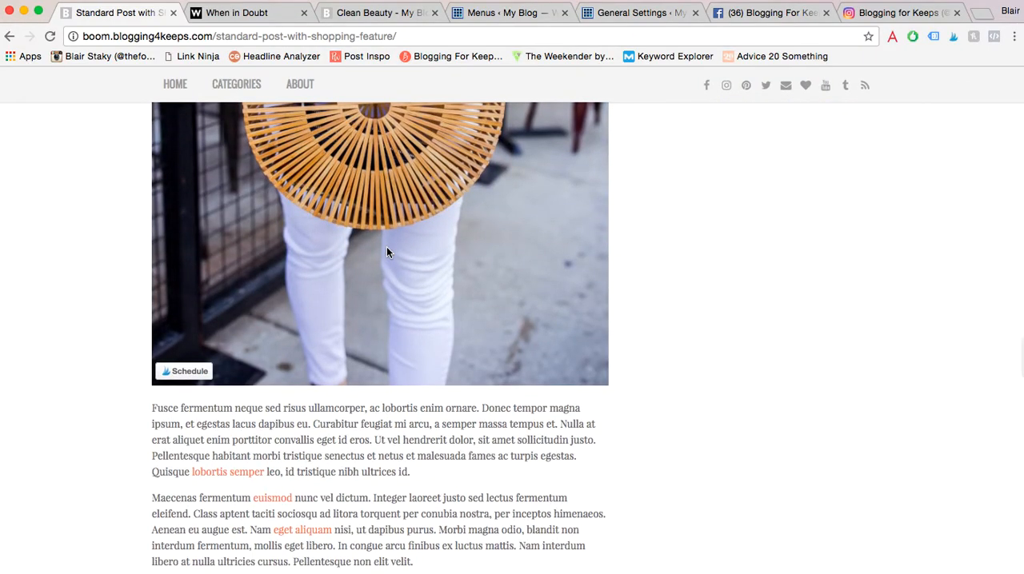
scroll(386, 253, down, 10)
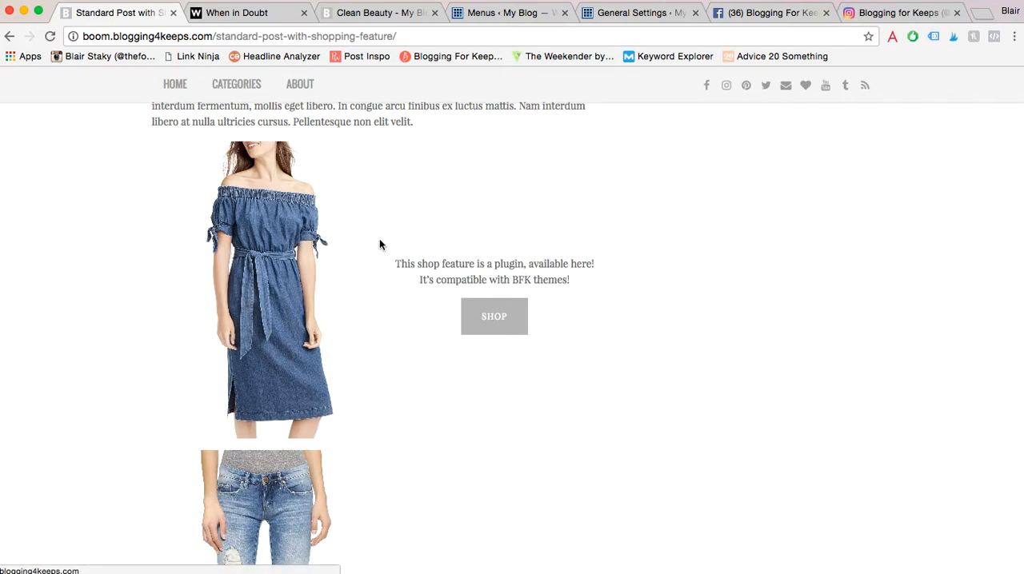
click(502, 317)
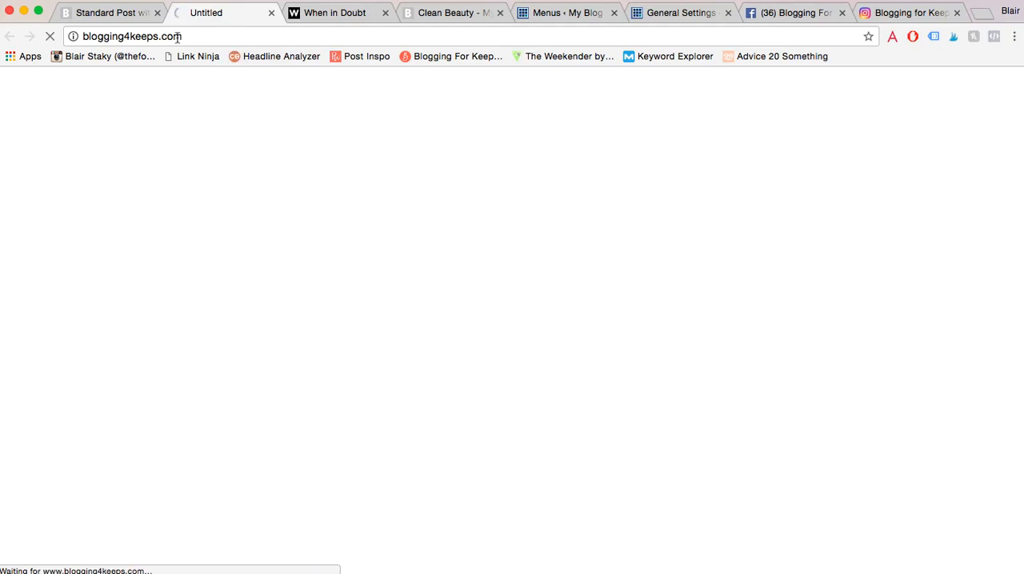
click(133, 13)
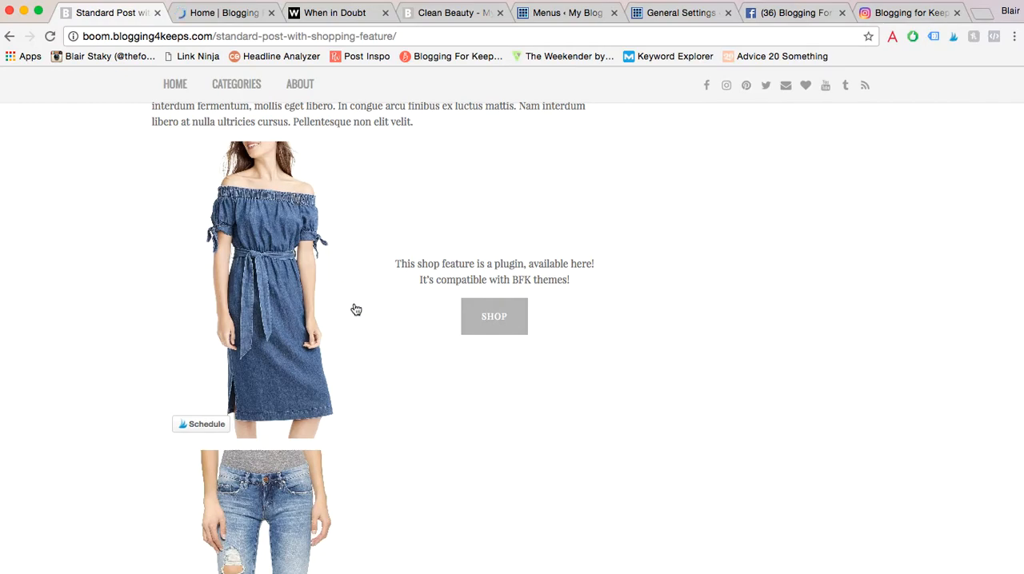
- Review the shop feature's item photos, descriptions and Shop buttons, and the shopping details carousel beneath them
scroll(683, 358, down, 3)
scroll(684, 358, down, 10)
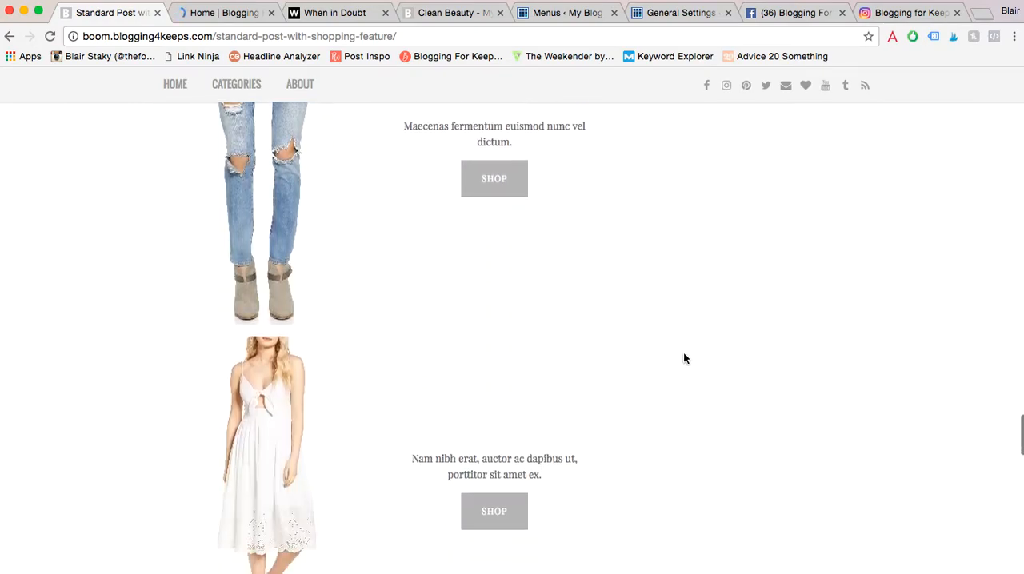
scroll(684, 358, down, 1)
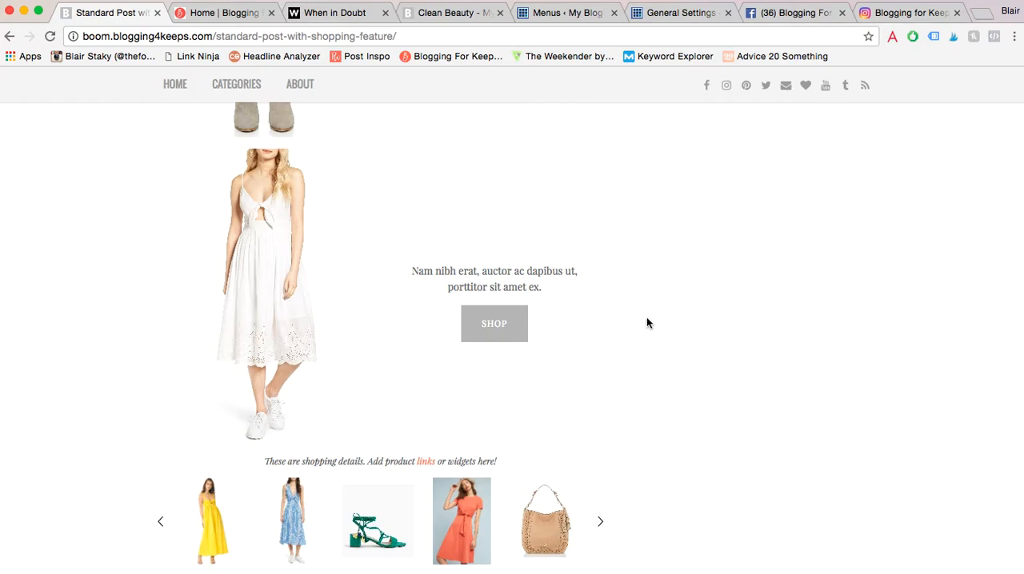
scroll(648, 322, up, 10)
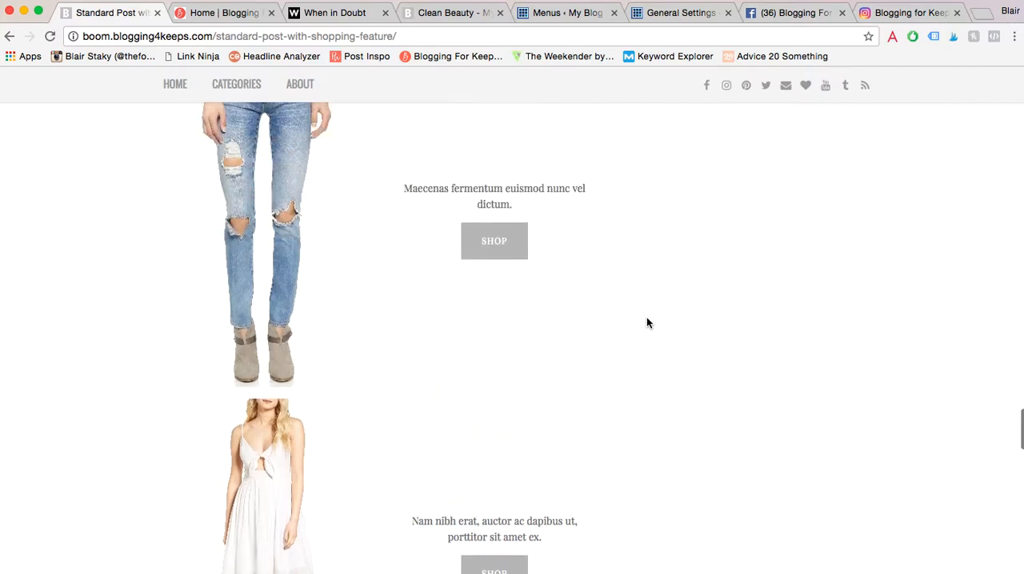
scroll(648, 322, up, 3)
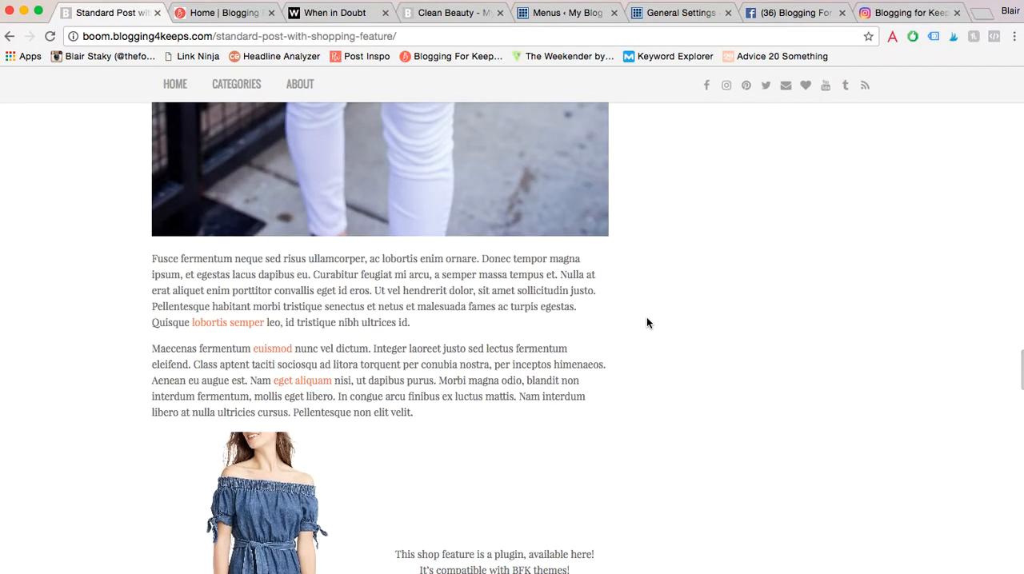
scroll(648, 322, down, 6)
scroll(648, 322, up, 1)
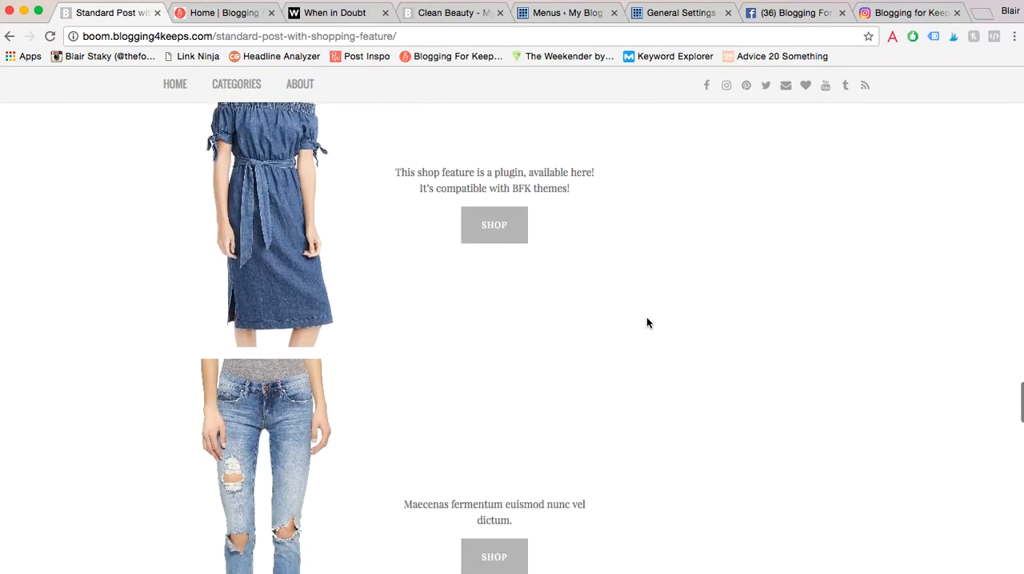
- Switch to the pf7 blog's admin area and bring up the form for uploading a new plugin
click(670, 13)
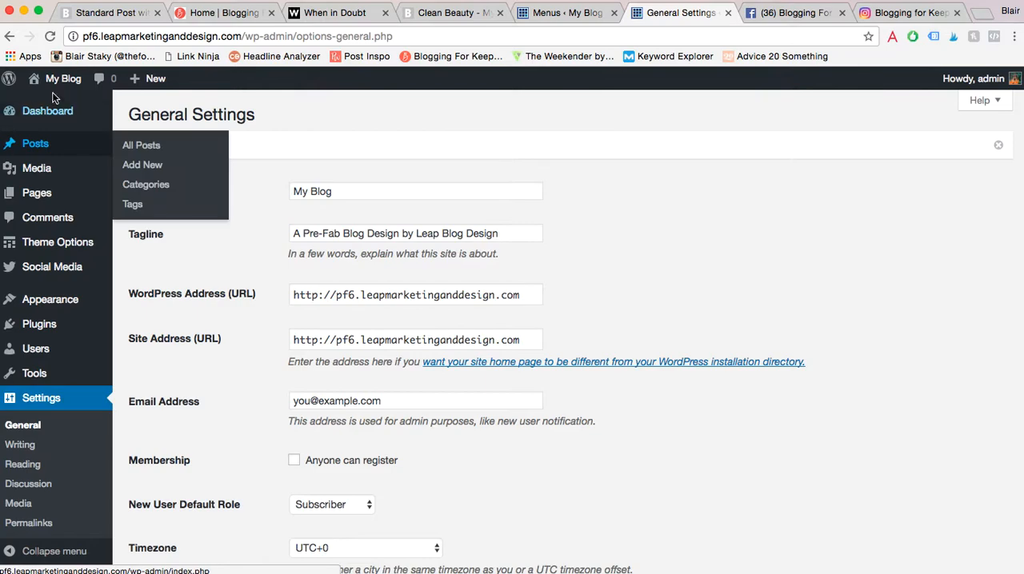
click(560, 12)
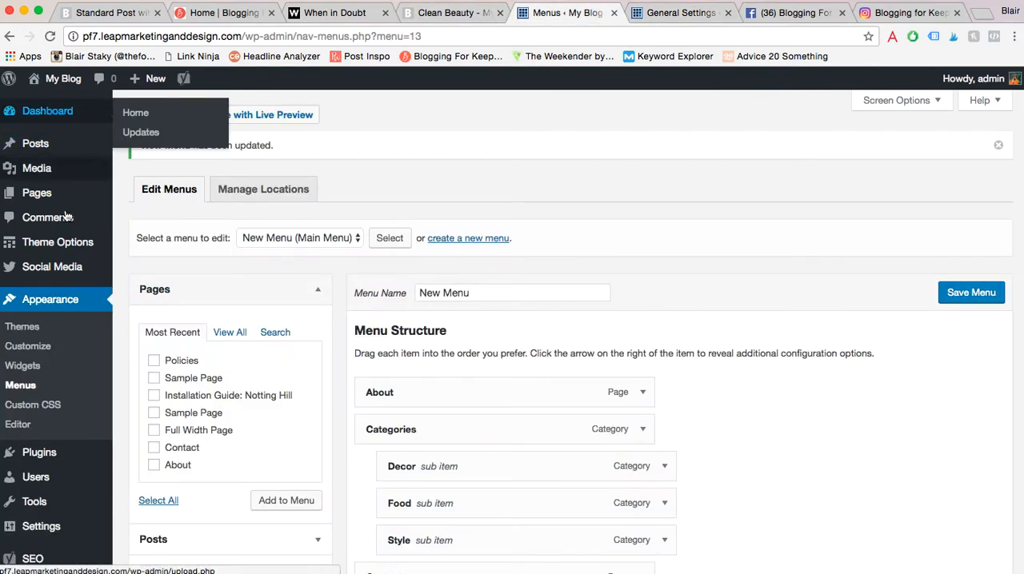
mouse_move(49, 458)
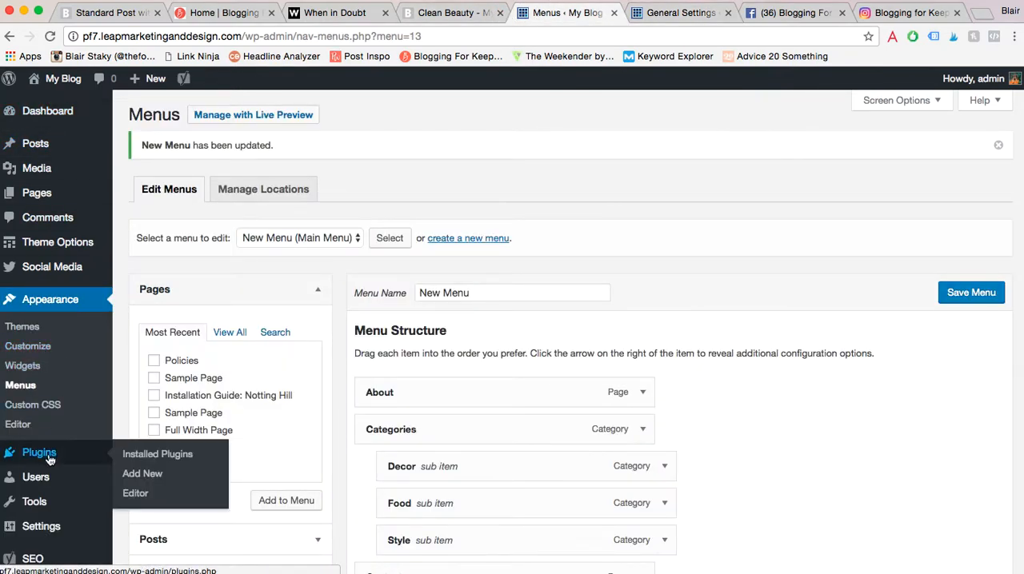
scroll(49, 458, down, 1)
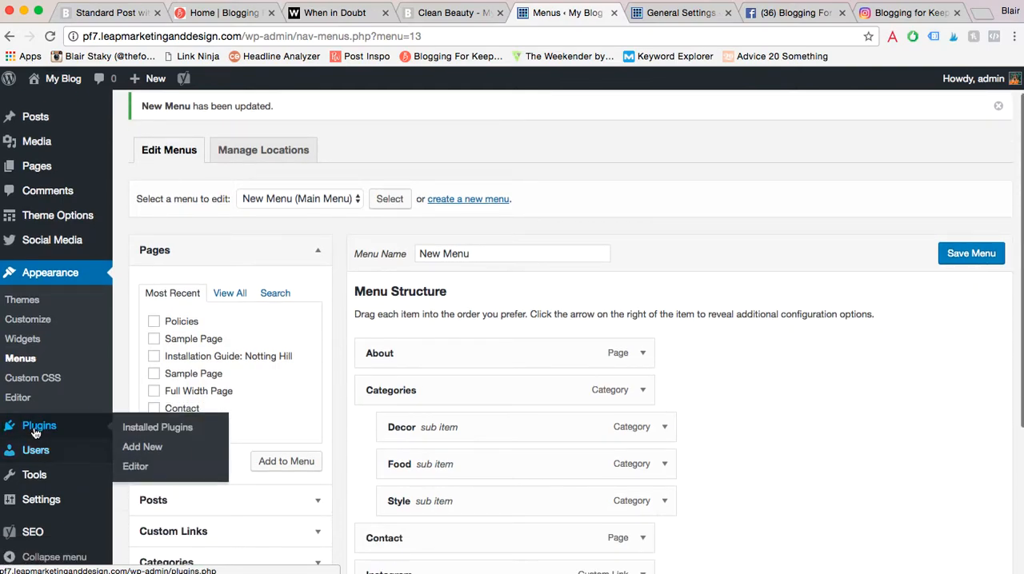
click(150, 452)
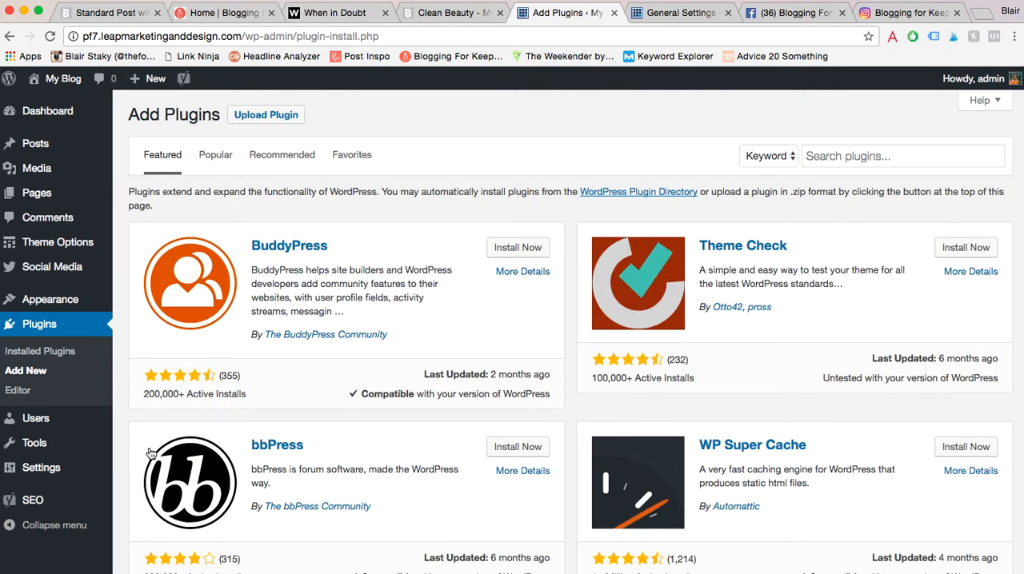
click(256, 118)
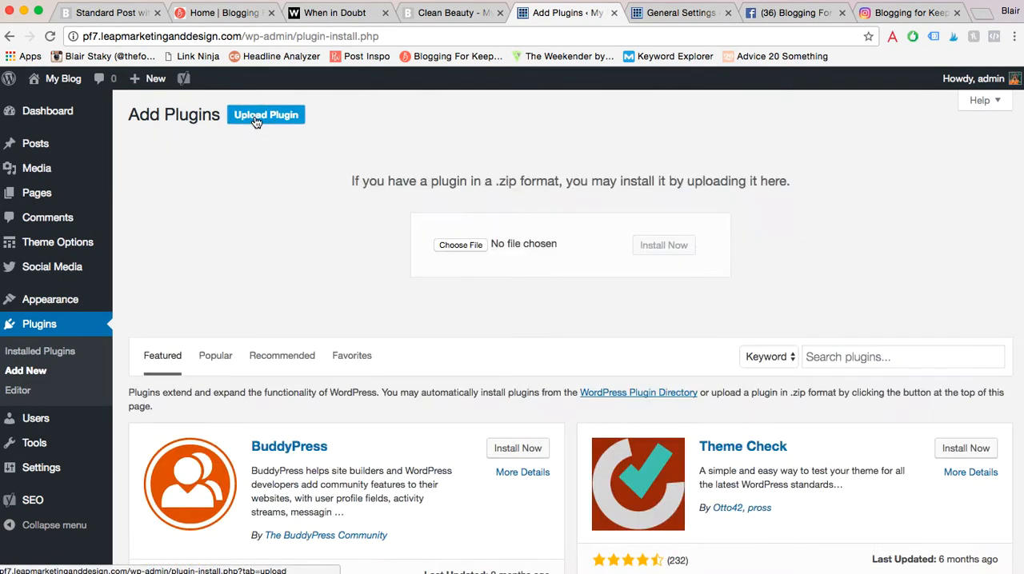
- Upload b4ksdc-shop.zip from the Desktop, then install and activate the plugin
drag(432, 183, 559, 184)
click(504, 205)
click(460, 245)
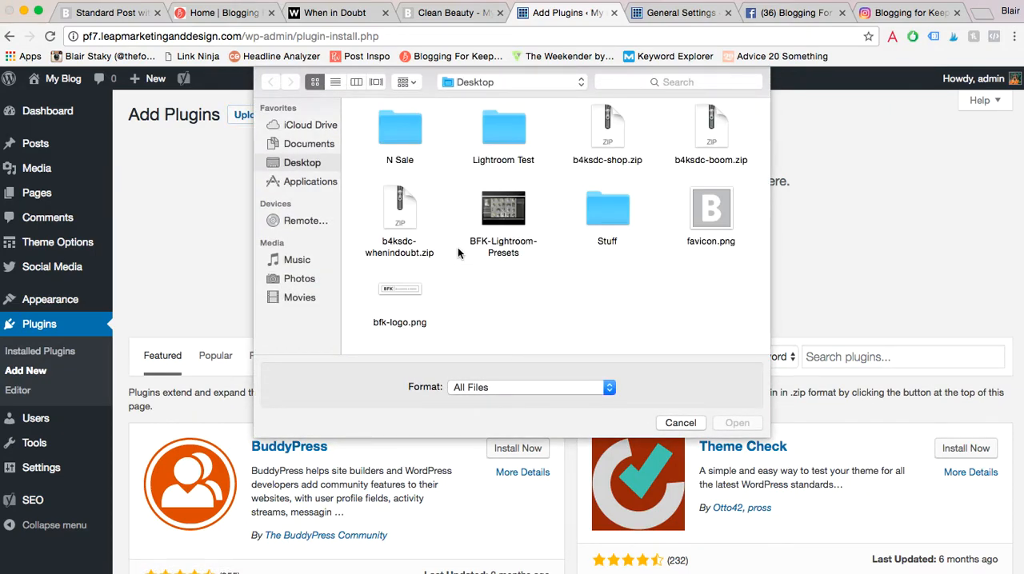
click(618, 131)
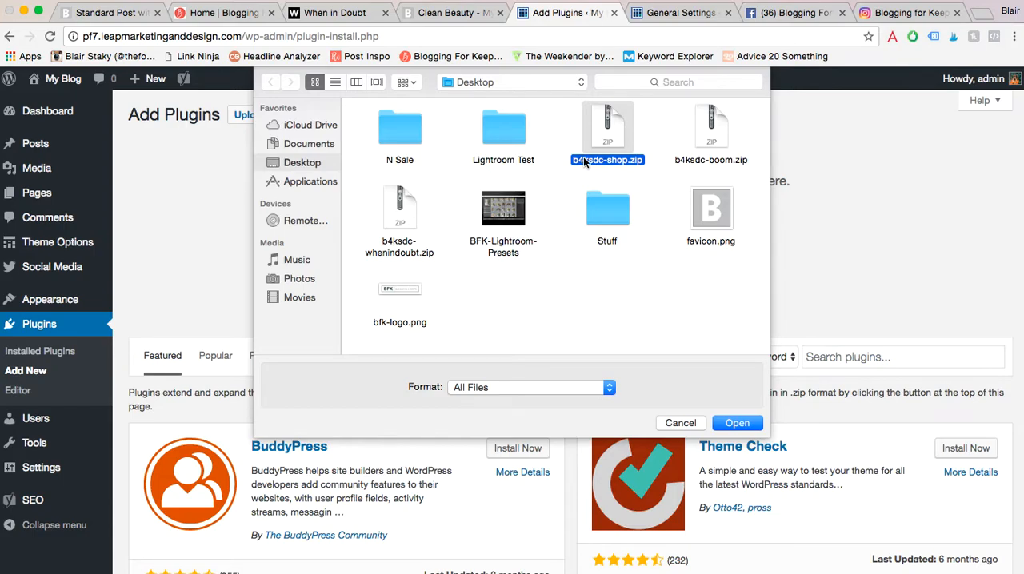
click(728, 422)
click(675, 251)
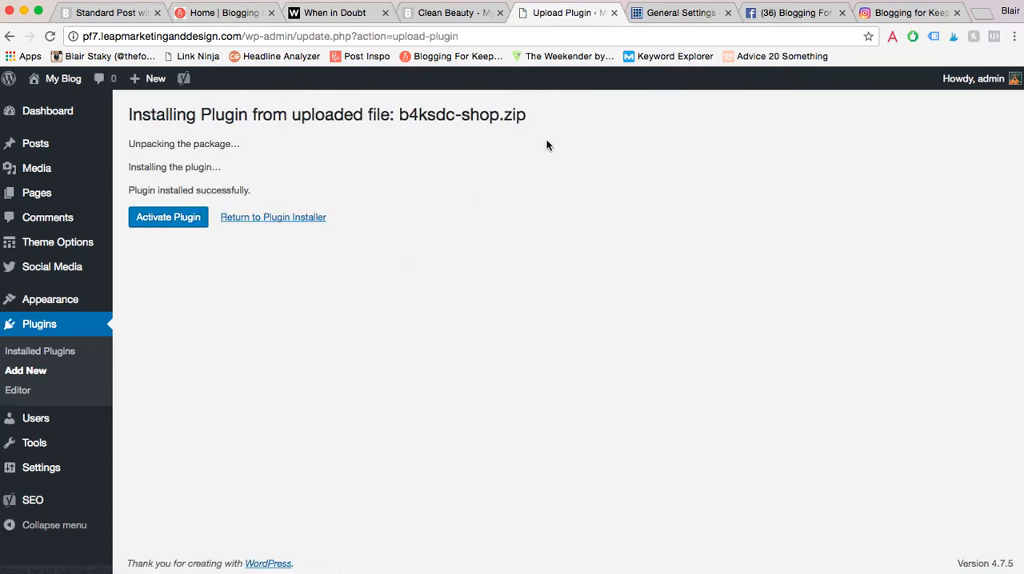
click(175, 218)
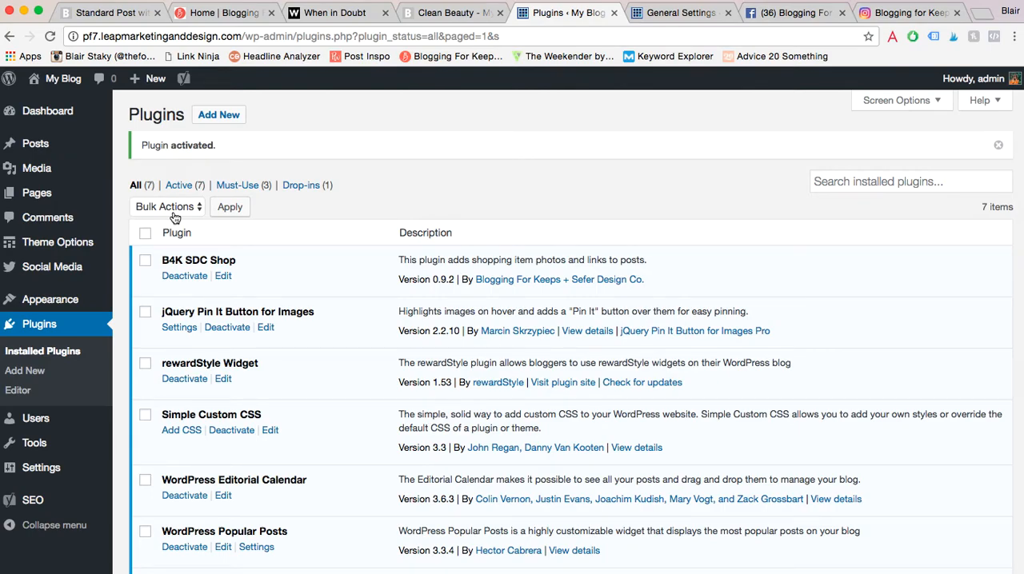
- Open the Clean Beauty post for editing and set Shopping Post to Yes
mouse_move(35, 148)
click(140, 149)
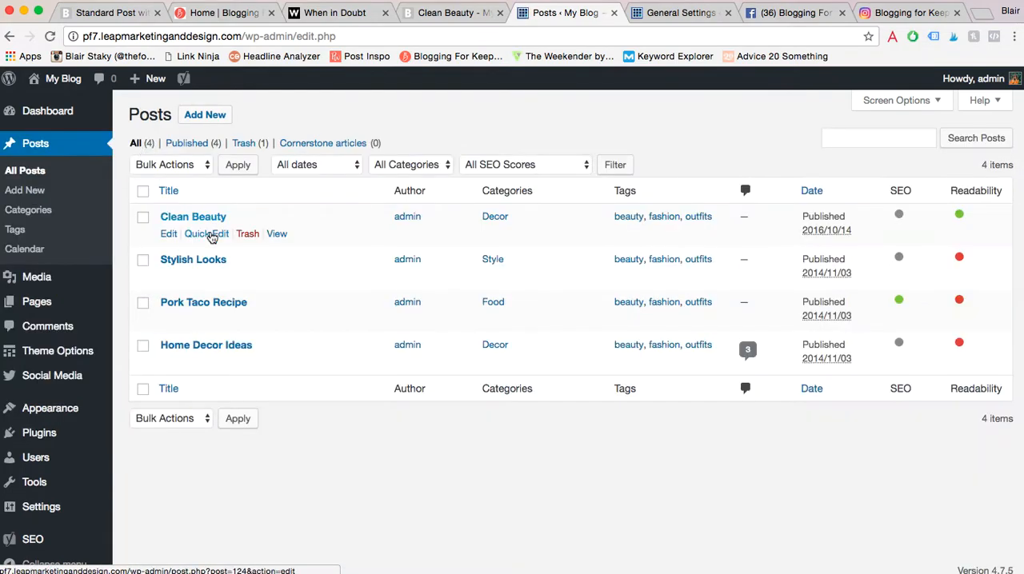
click(168, 234)
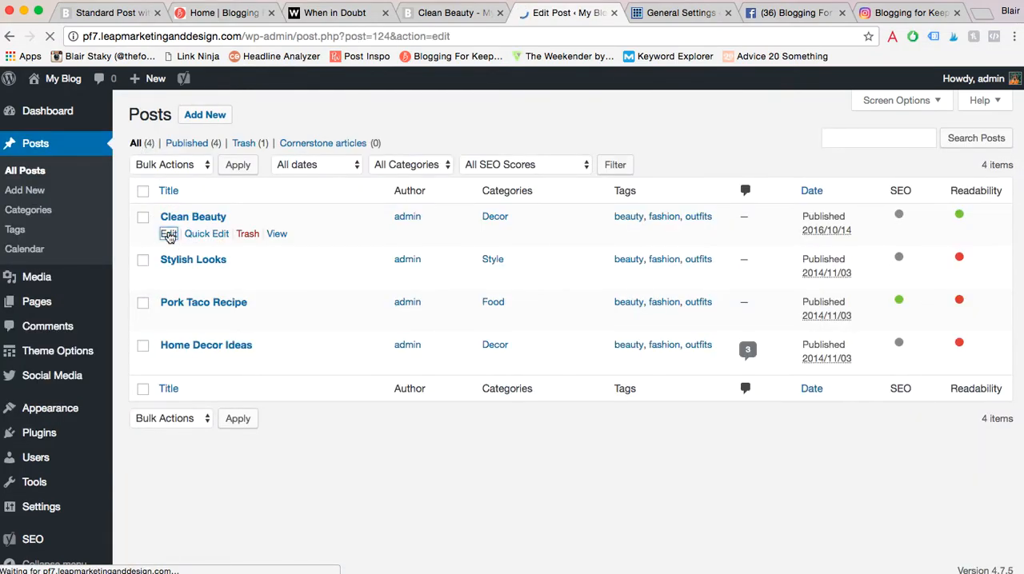
scroll(318, 396, down, 3)
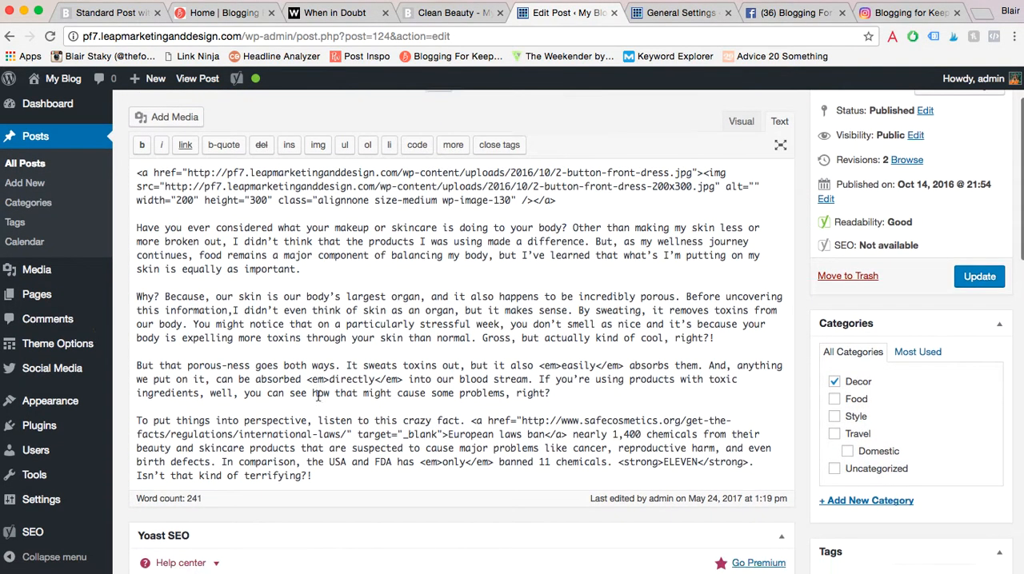
scroll(317, 395, down, 15)
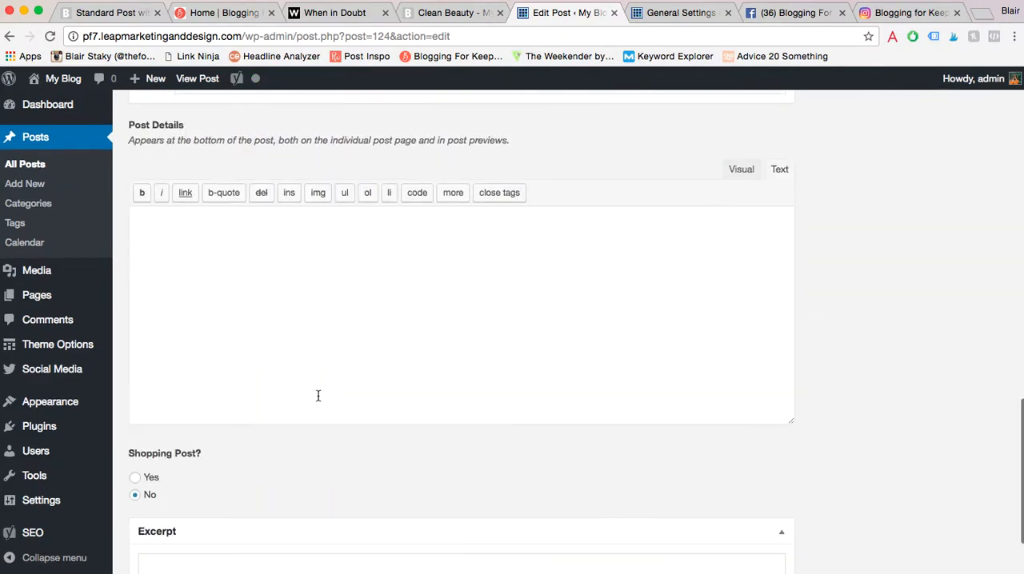
scroll(318, 396, down, 2)
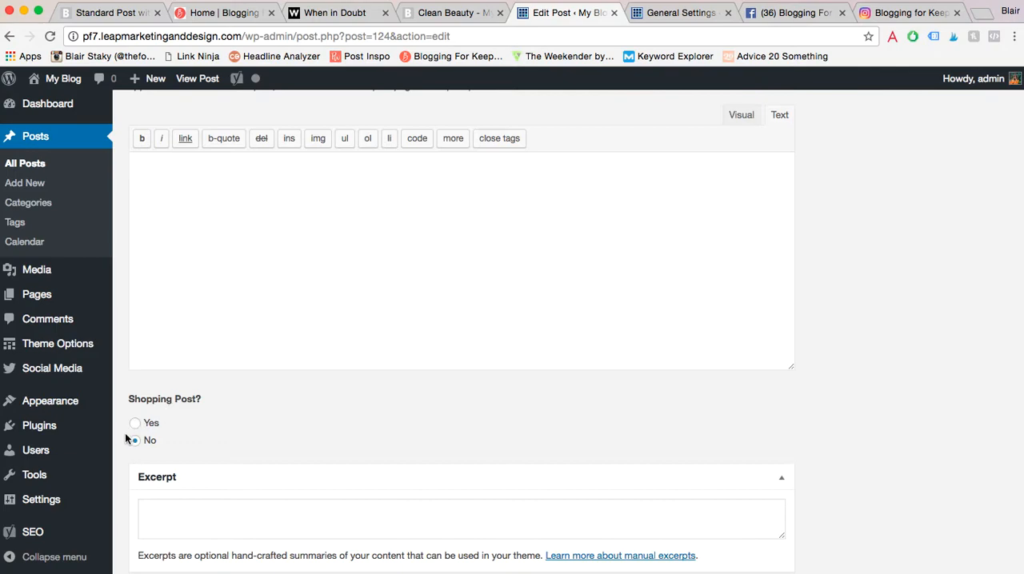
click(136, 425)
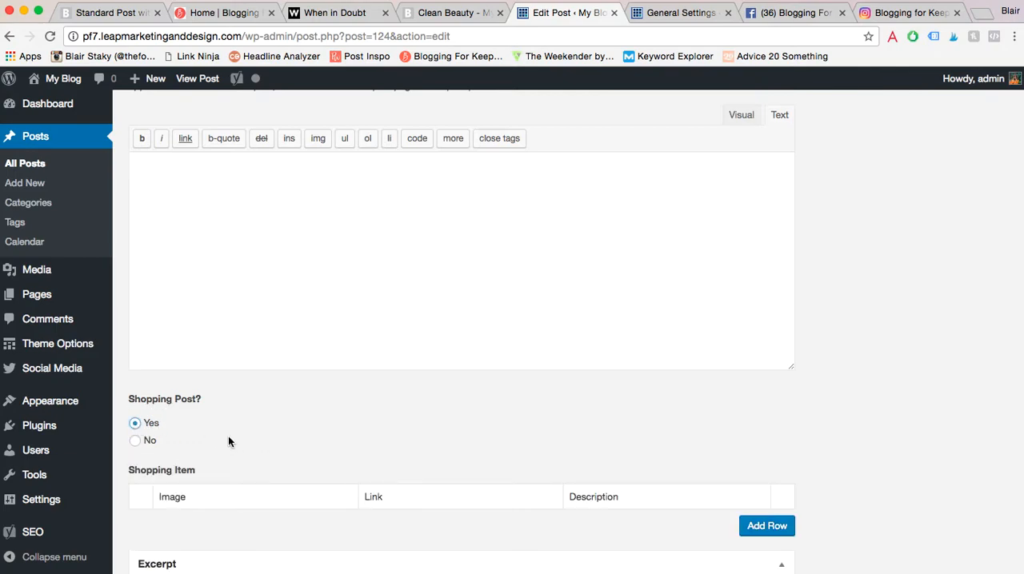
- Add a shopping item row and assign it the media library photo of the woman in a light blue dress outdoors
scroll(228, 442, down, 3)
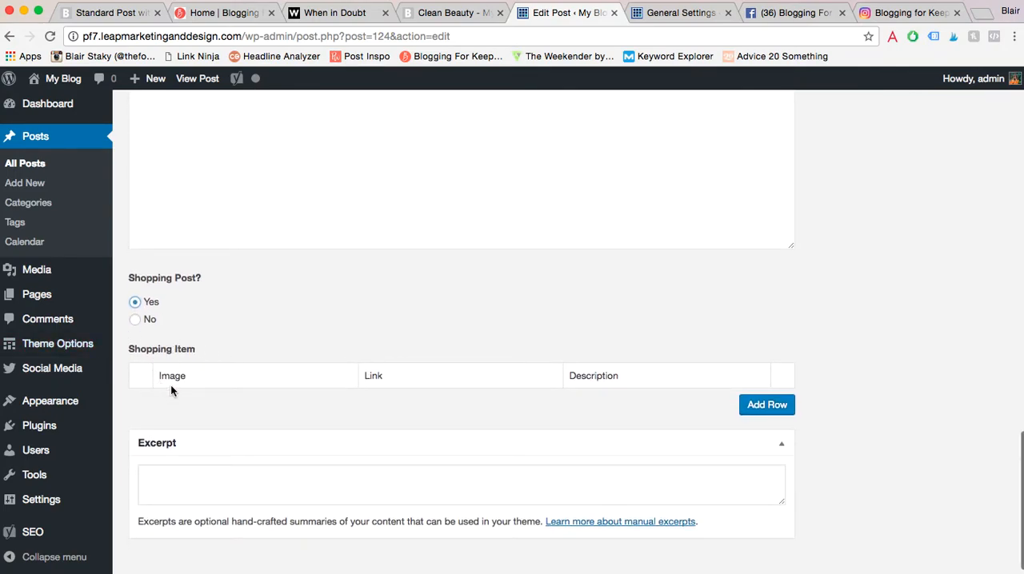
click(766, 405)
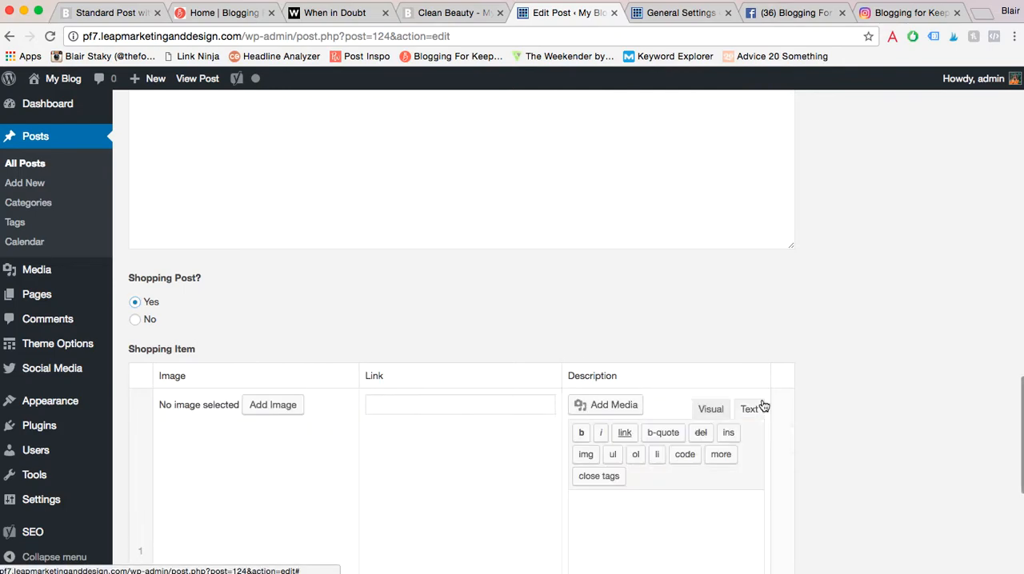
click(274, 405)
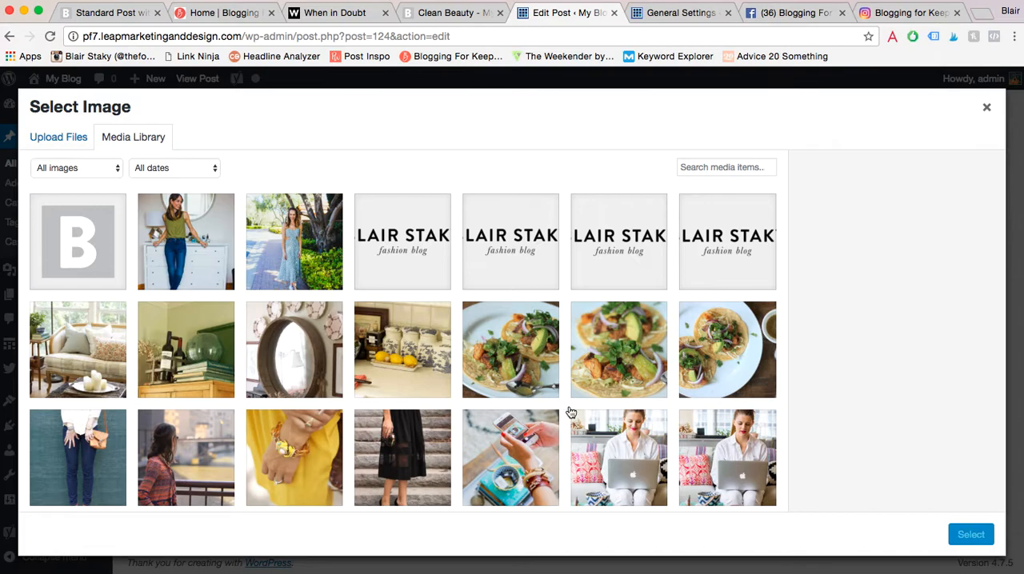
scroll(571, 412, down, 2)
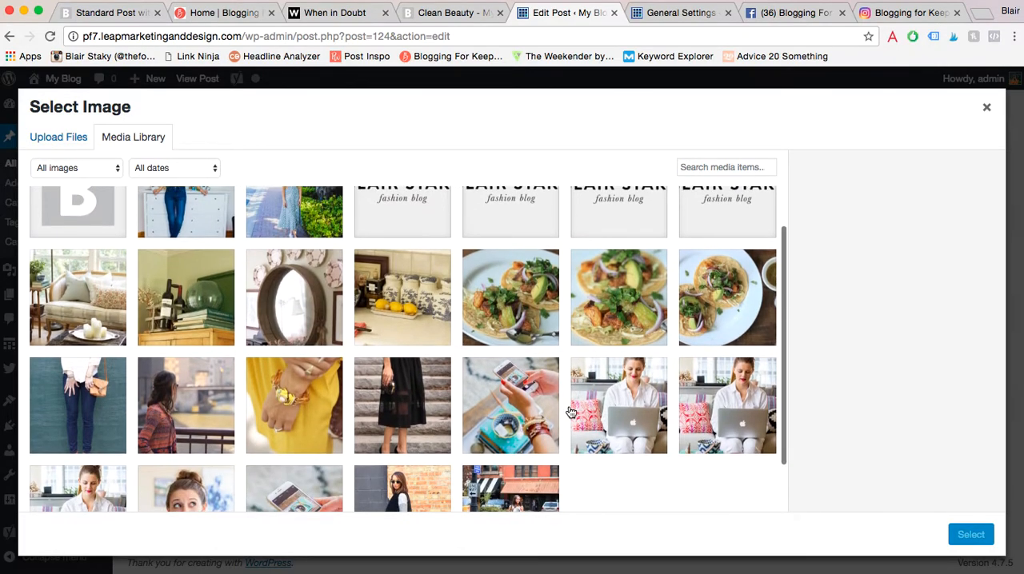
scroll(339, 282, up, 2)
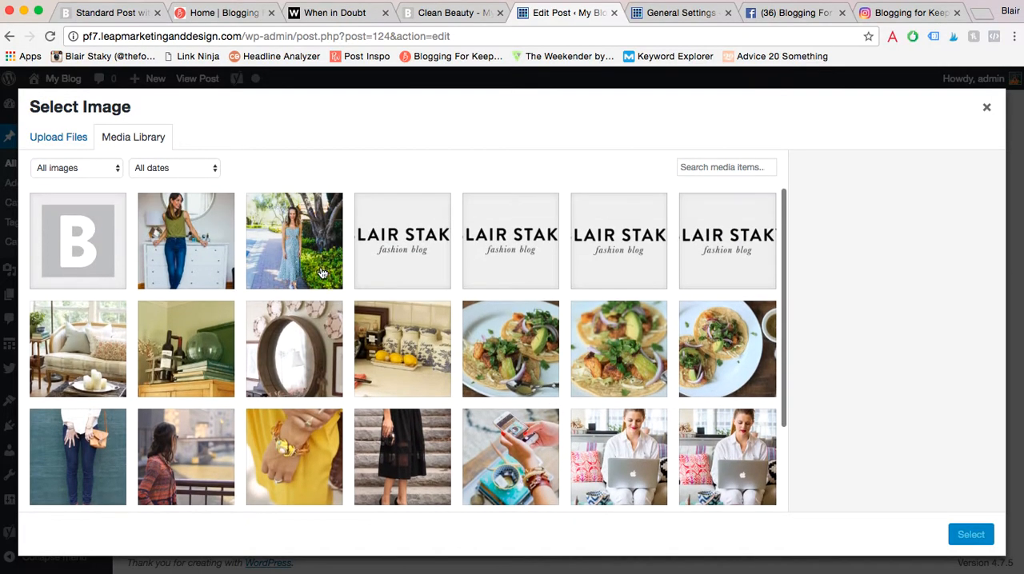
click(286, 255)
click(964, 532)
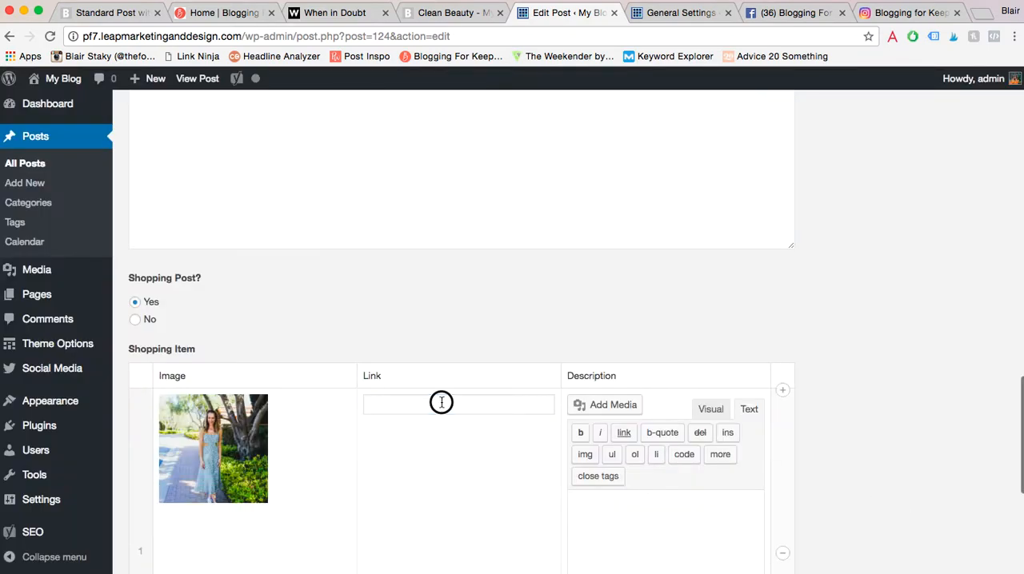
click(441, 402)
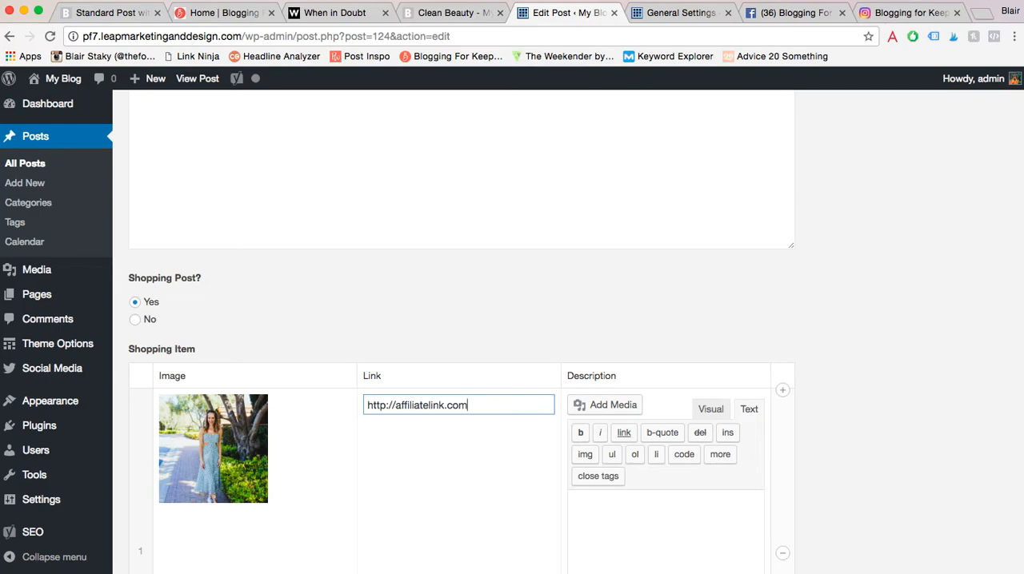
scroll(539, 320, down, 4)
click(601, 355)
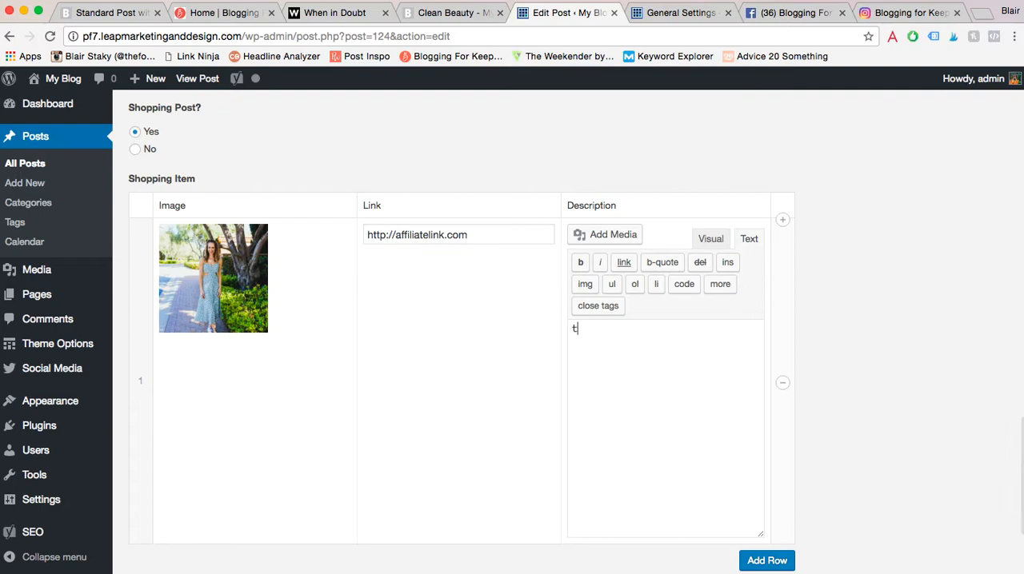
text(This d)
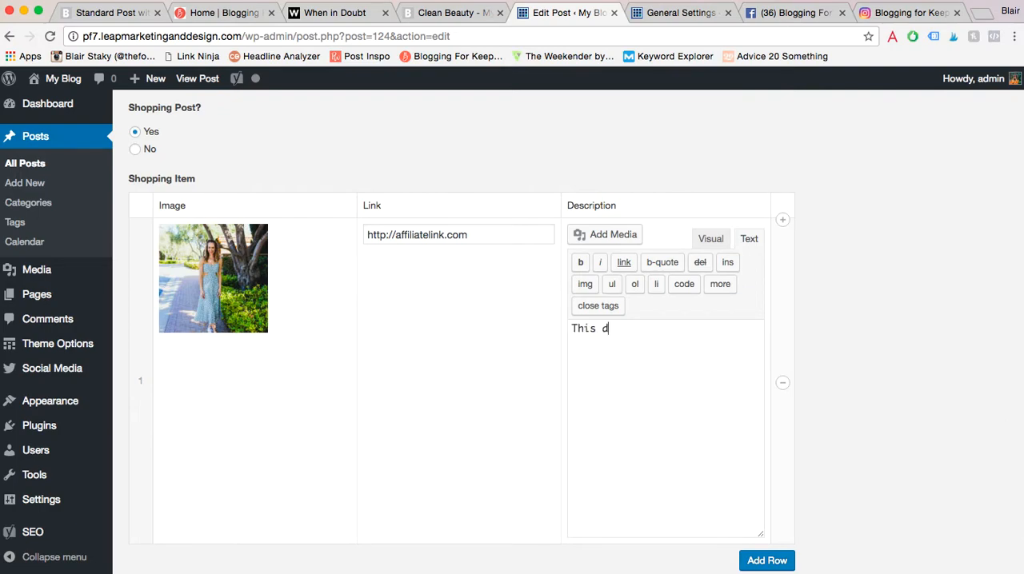
text(ress is so perfect for sp)
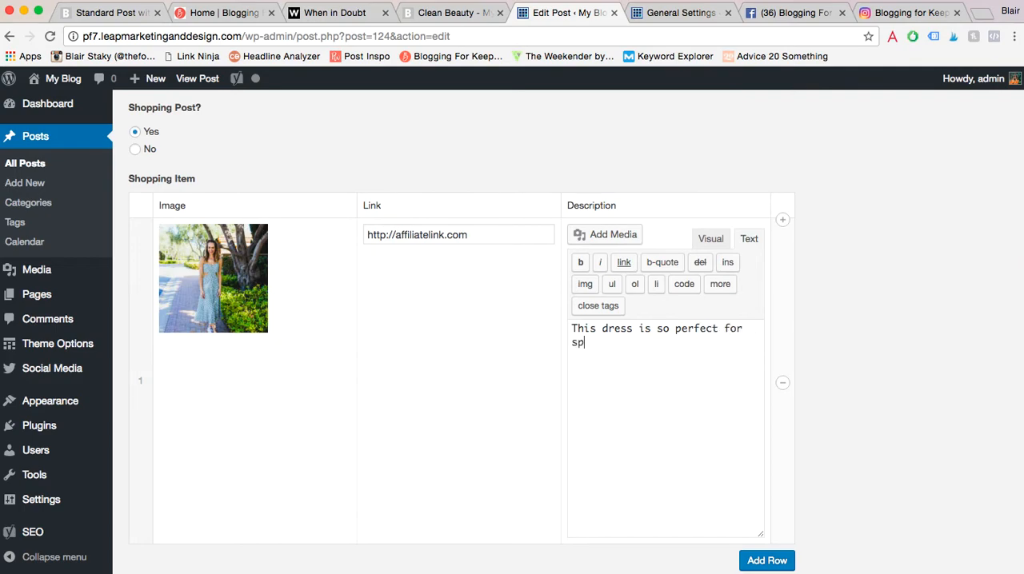
text(ring vacation)
- Add a second shopping item row and assign it the media library image 5-spring-outfit-1.jpg
scroll(866, 396, down, 3)
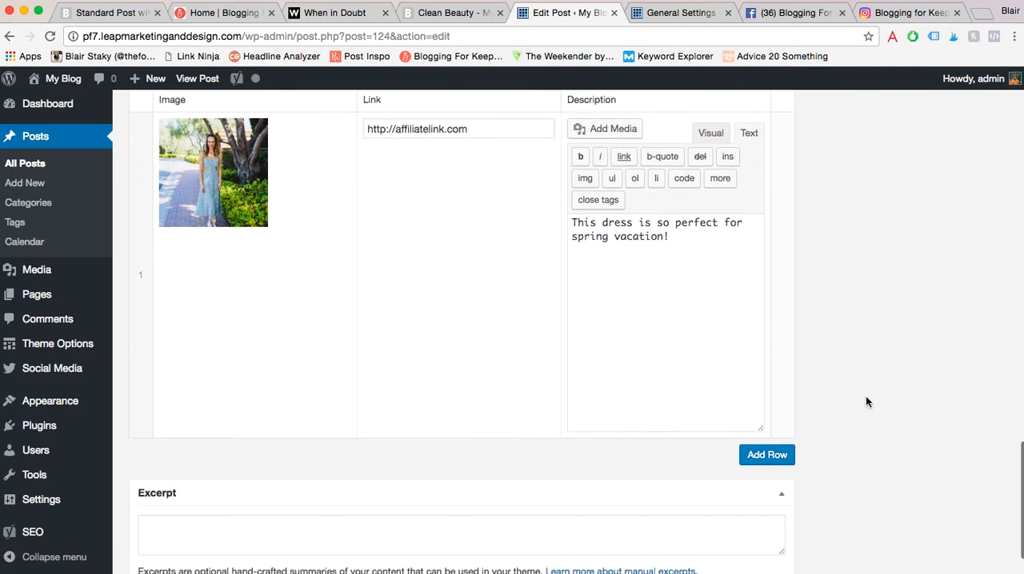
click(779, 454)
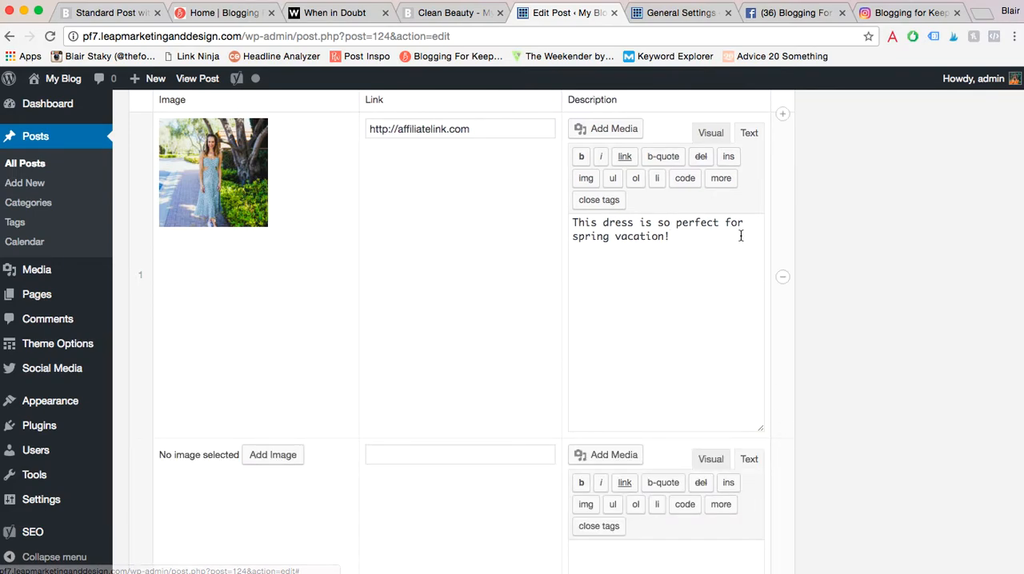
scroll(740, 235, down, 1)
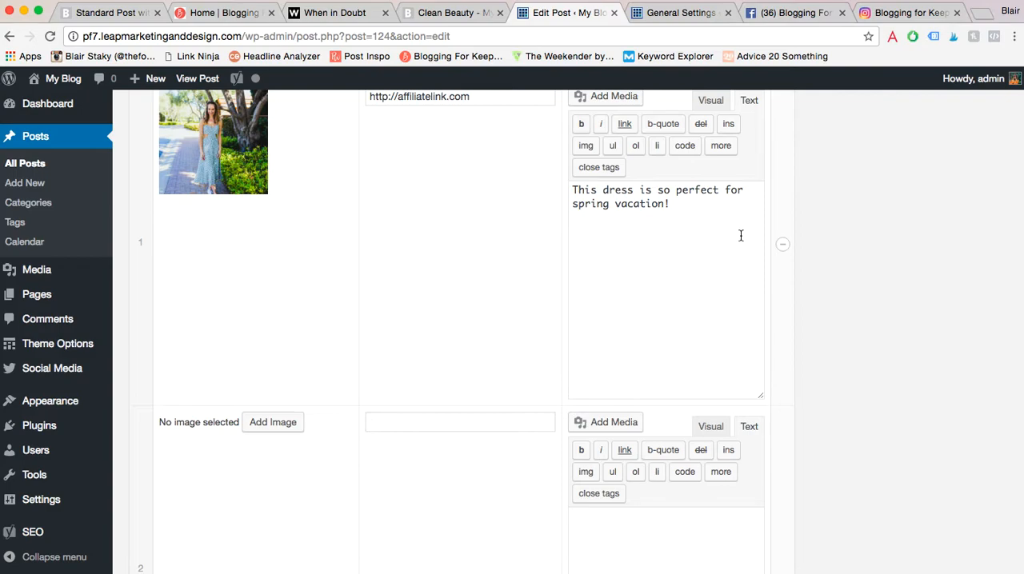
scroll(740, 235, down, 5)
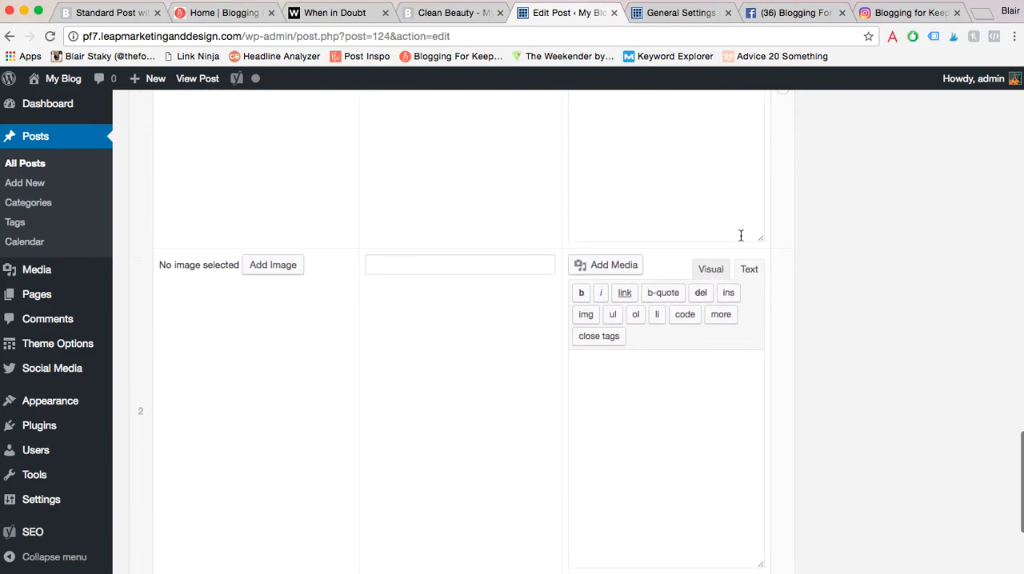
scroll(740, 235, up, 3)
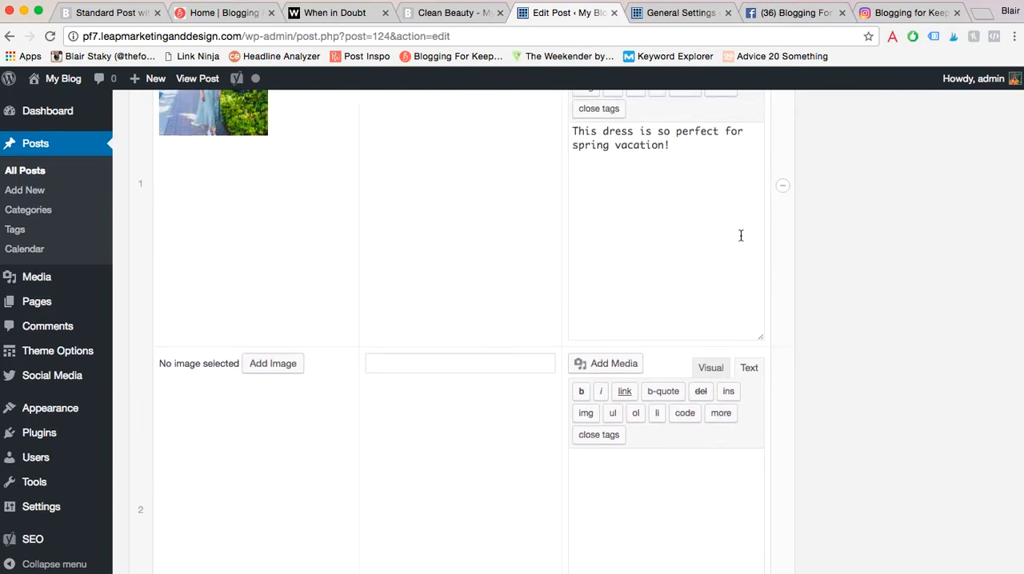
scroll(740, 235, down, 5)
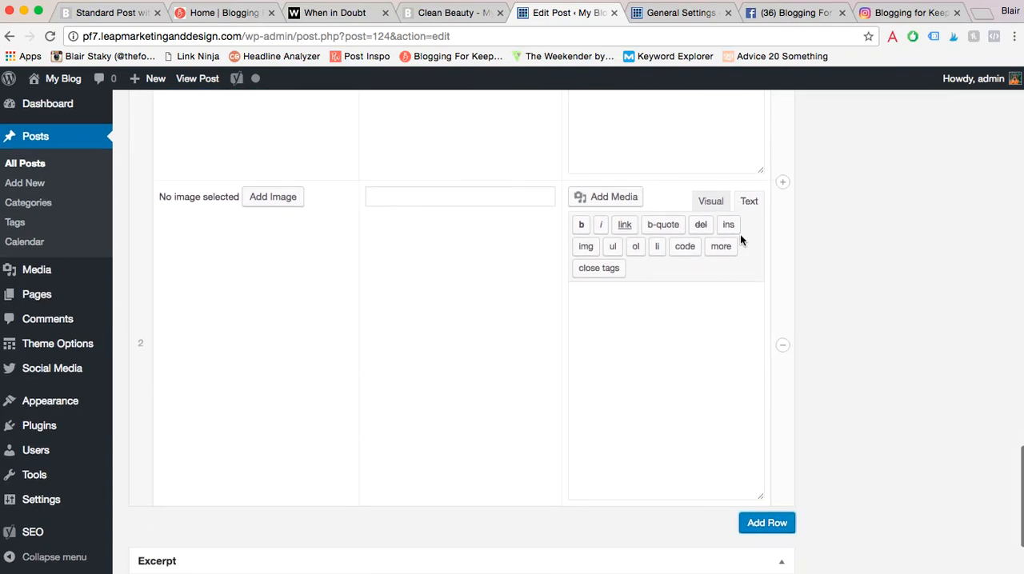
scroll(740, 235, up, 4)
scroll(740, 240, up, 6)
scroll(740, 240, down, 5)
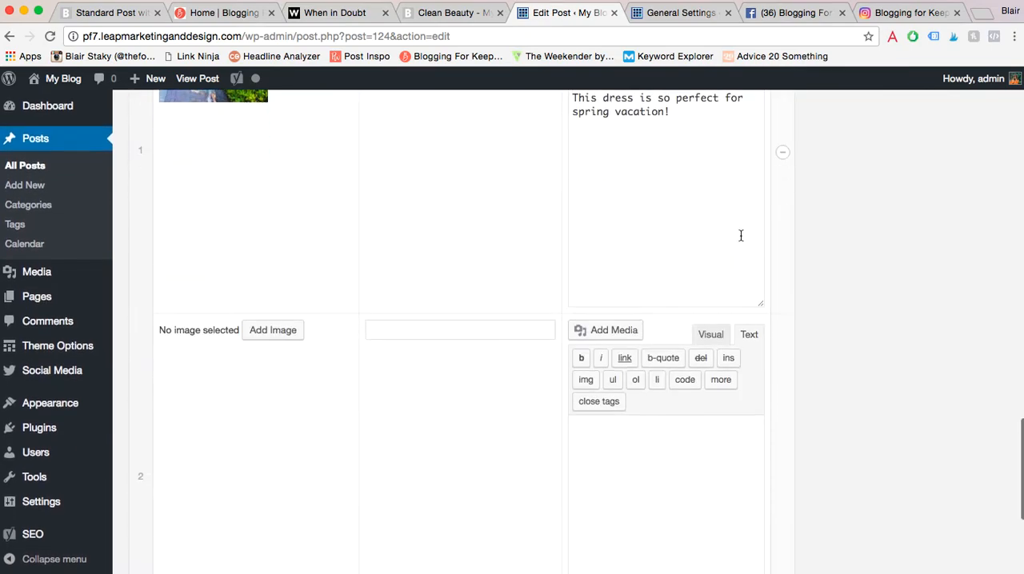
click(276, 331)
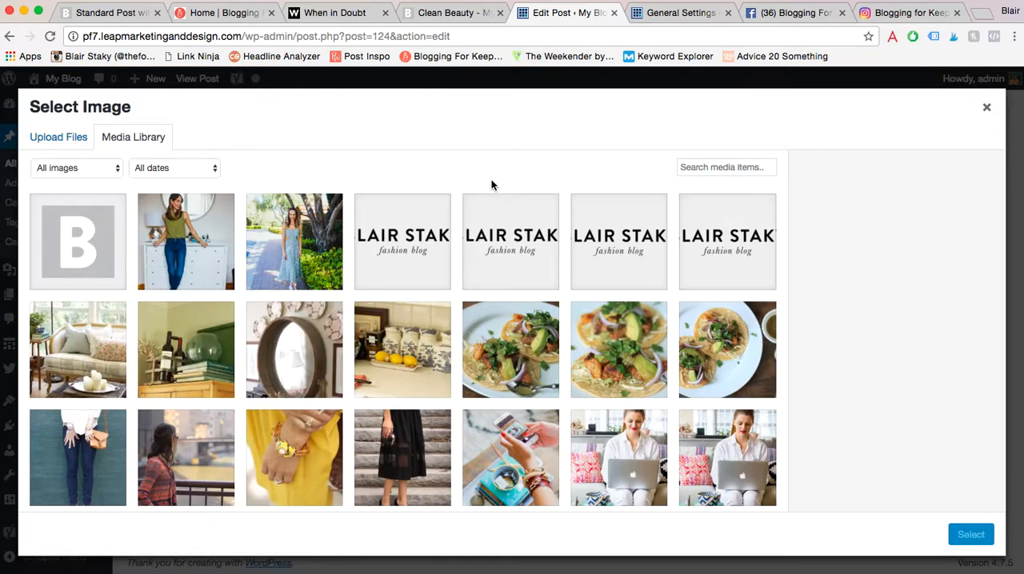
click(203, 207)
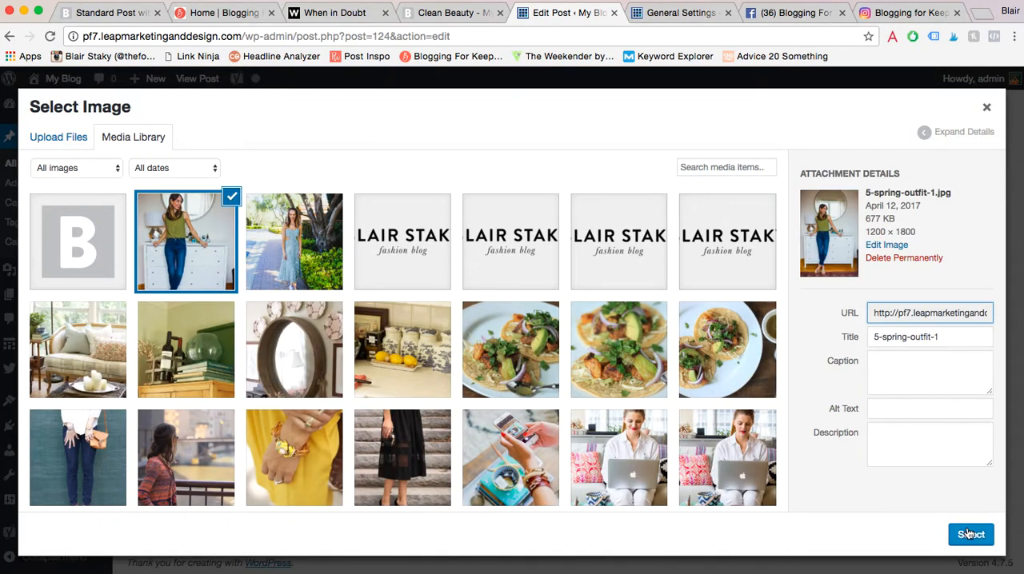
click(970, 534)
- Fill the second shopping item with the placeholder link "add link" and the description text "description"
click(446, 336)
text(add l)
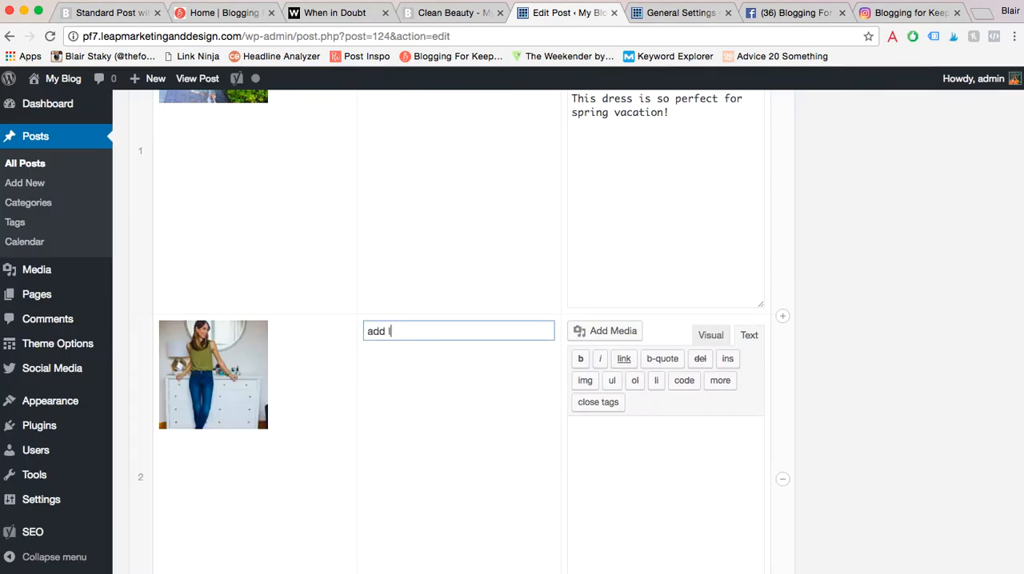
click(668, 493)
text(description)
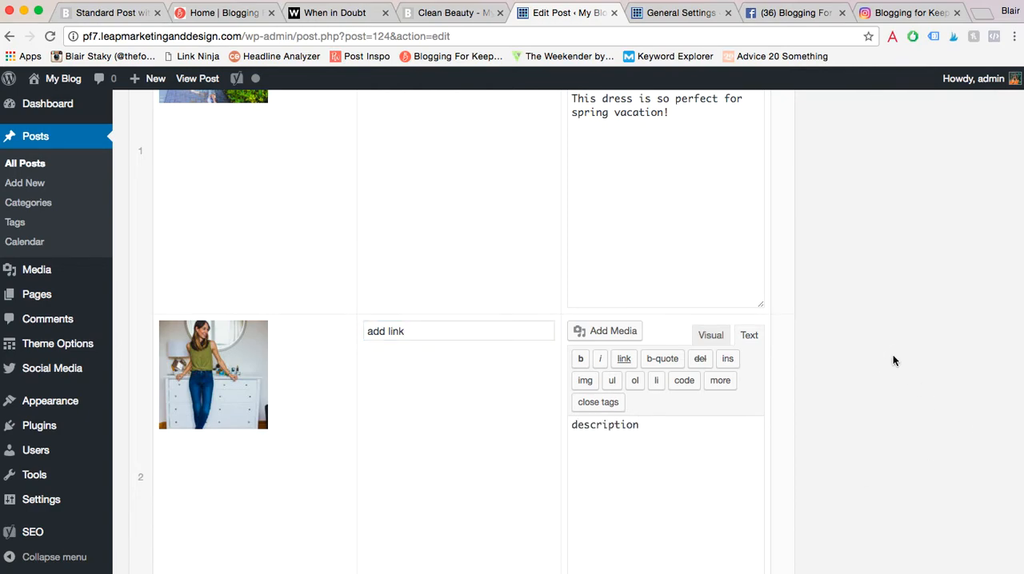
- Update the published Clean Beauty post with its shopping items
scroll(893, 361, up, 10)
scroll(893, 361, up, 15)
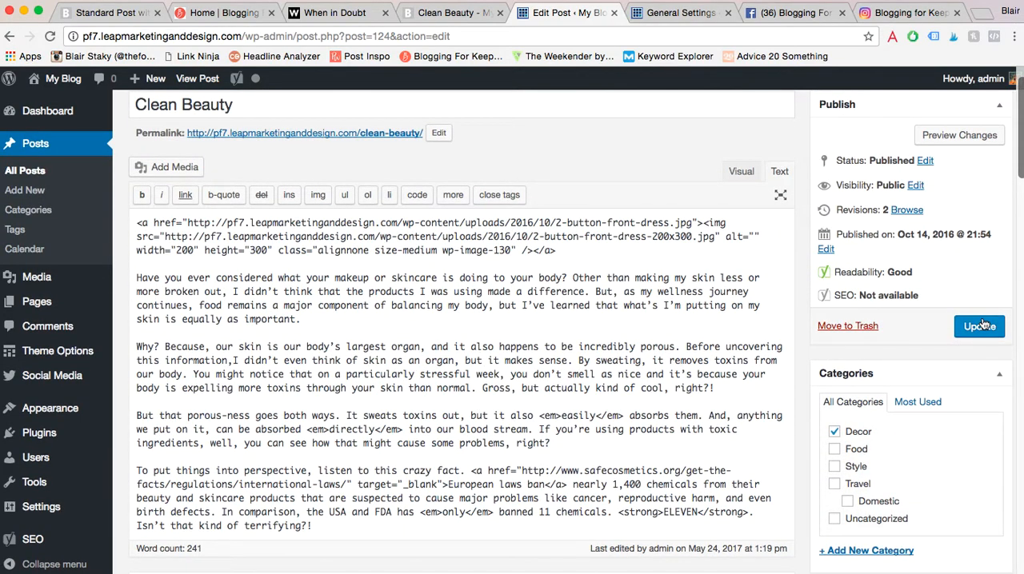
click(983, 323)
- Reload the live Clean Beauty post and examine how its shopping items and their shop links are laid out
click(446, 12)
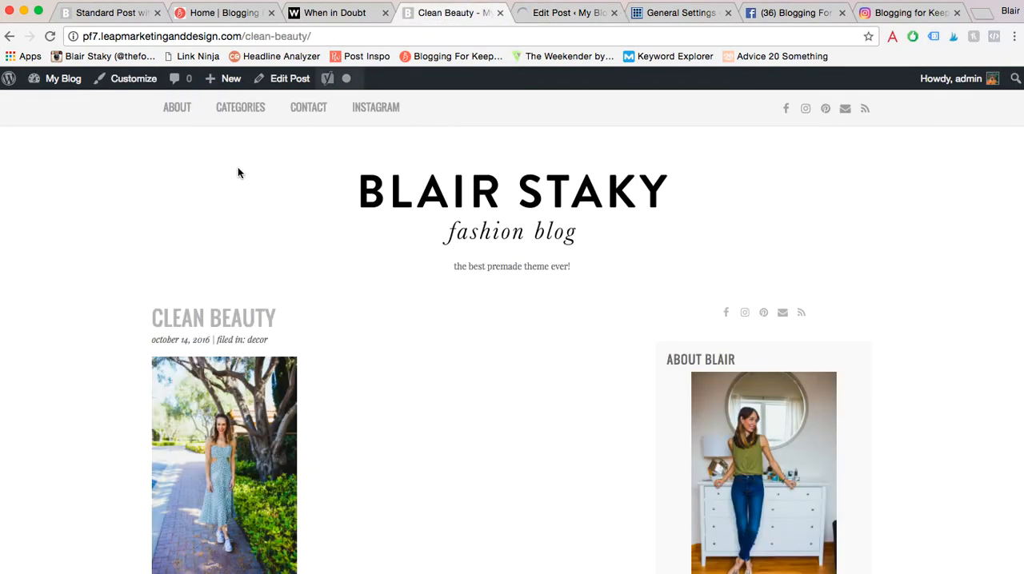
click(49, 37)
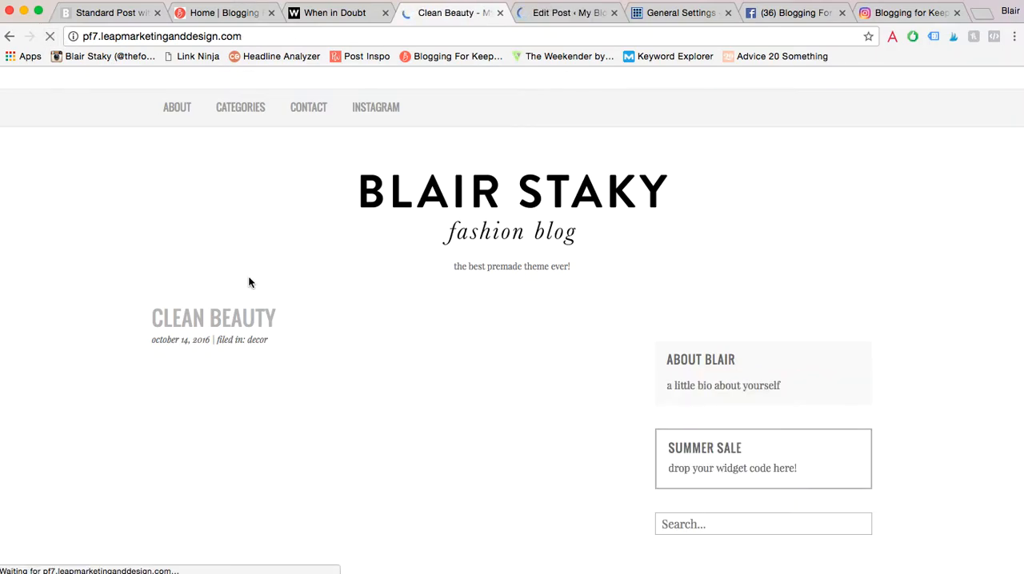
scroll(249, 282, down, 10)
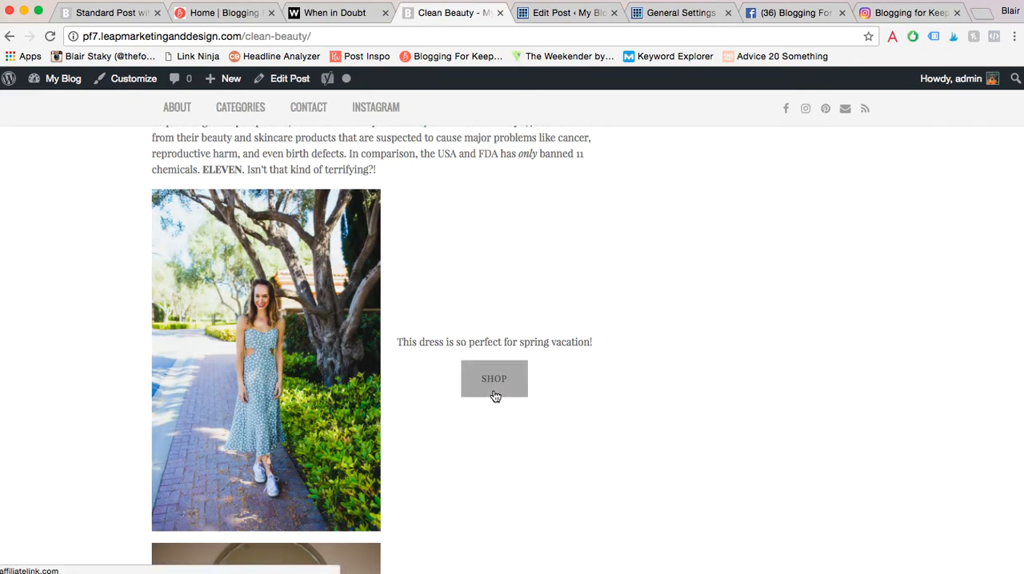
scroll(494, 395, down, 5)
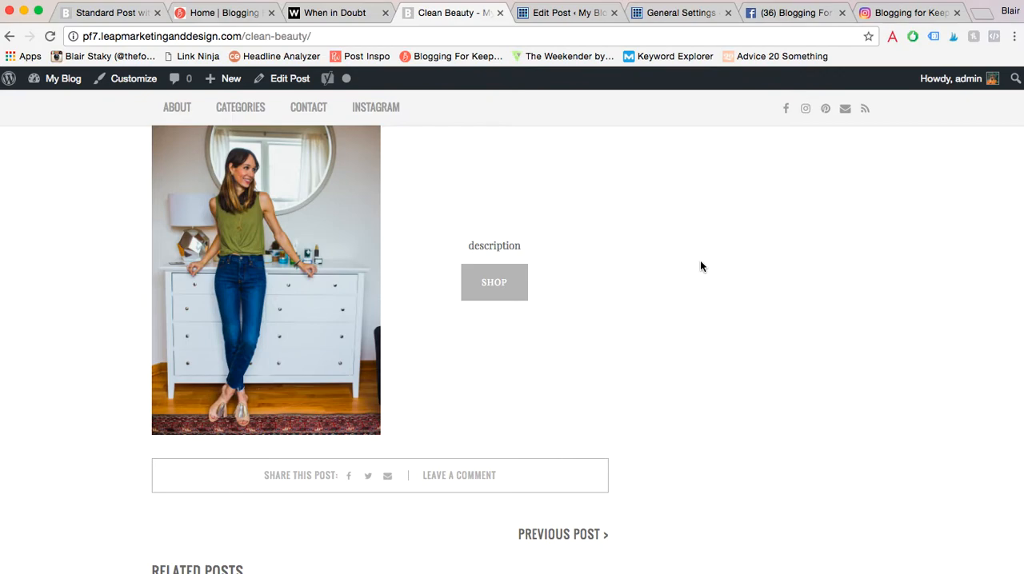
scroll(700, 266, up, 2)
scroll(701, 266, down, 1)
scroll(701, 266, up, 1)
scroll(700, 267, up, 3)
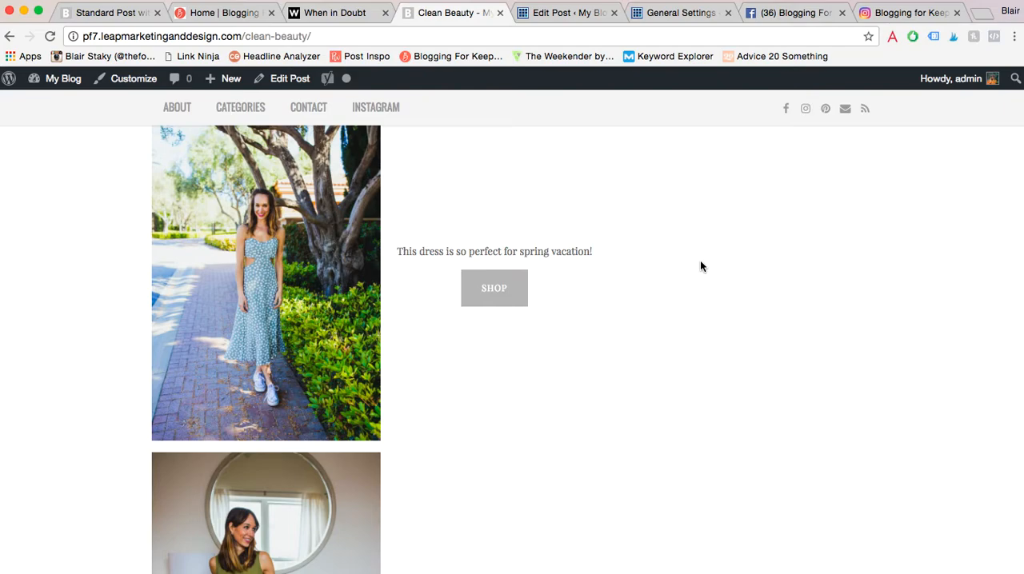
- Return to the Boom demo's Standard Post with Shopping Feature and examine its shopping items for comparison
click(551, 13)
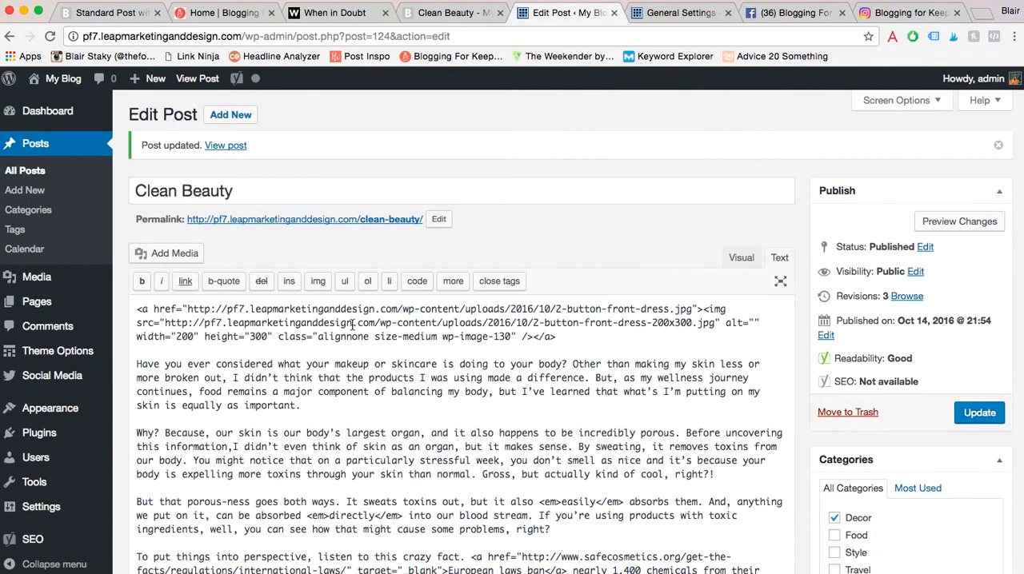
click(100, 13)
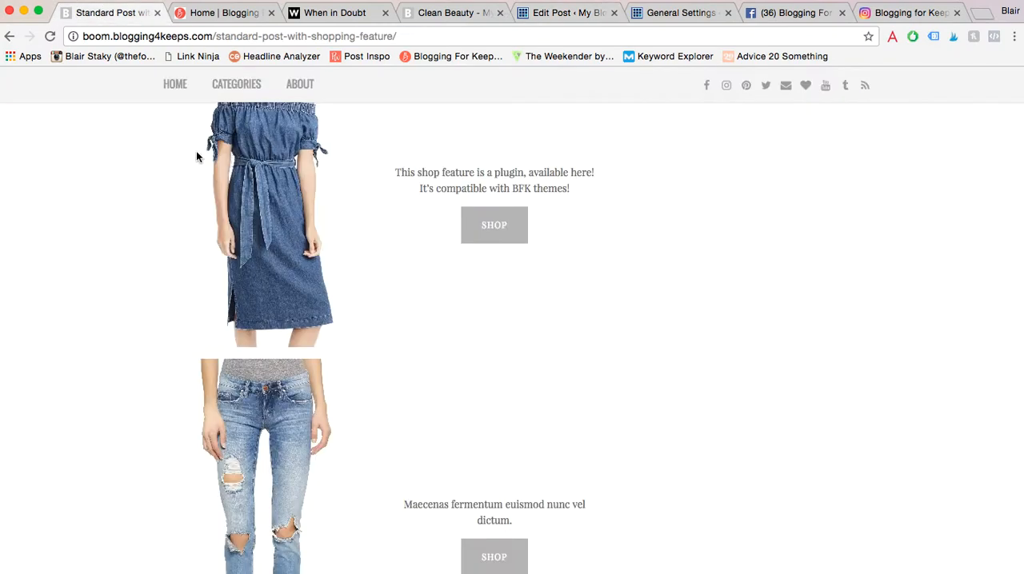
scroll(268, 273, up, 3)
scroll(267, 273, down, 15)
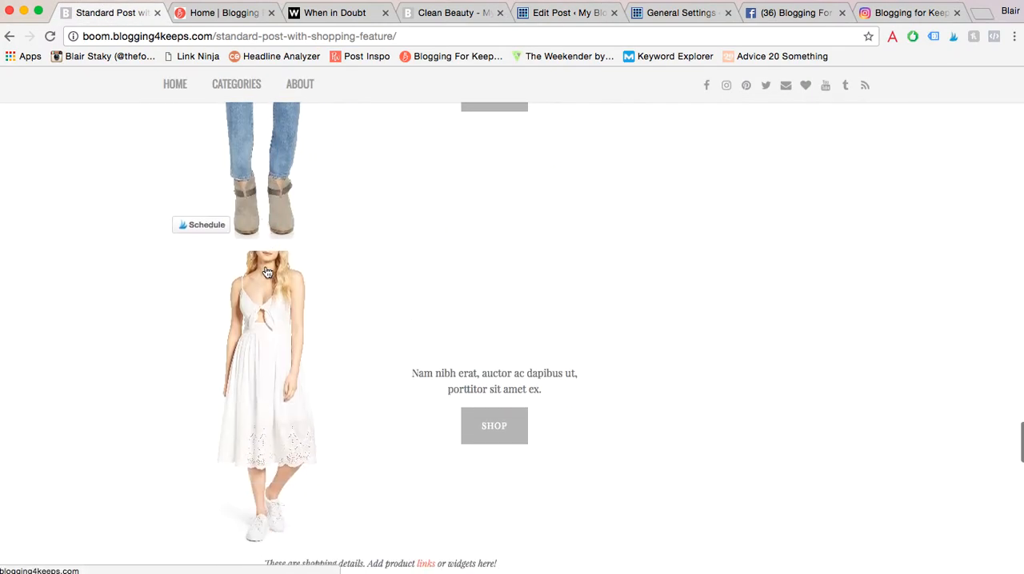
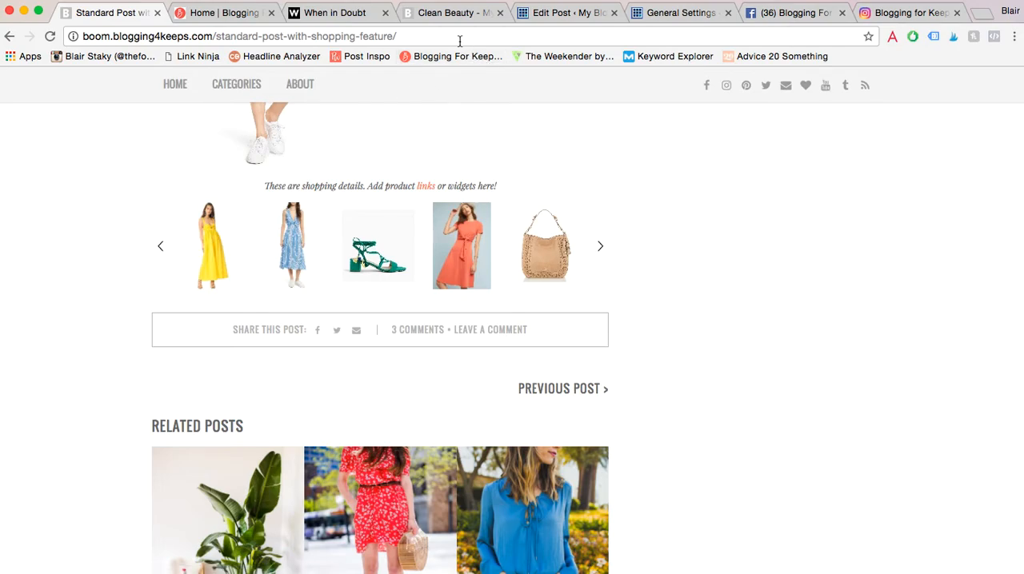
- In the Clean Beauty post's visual Post Details editor, enter "Add links /" and, on a separate line below, "shop the post widget"
click(551, 15)
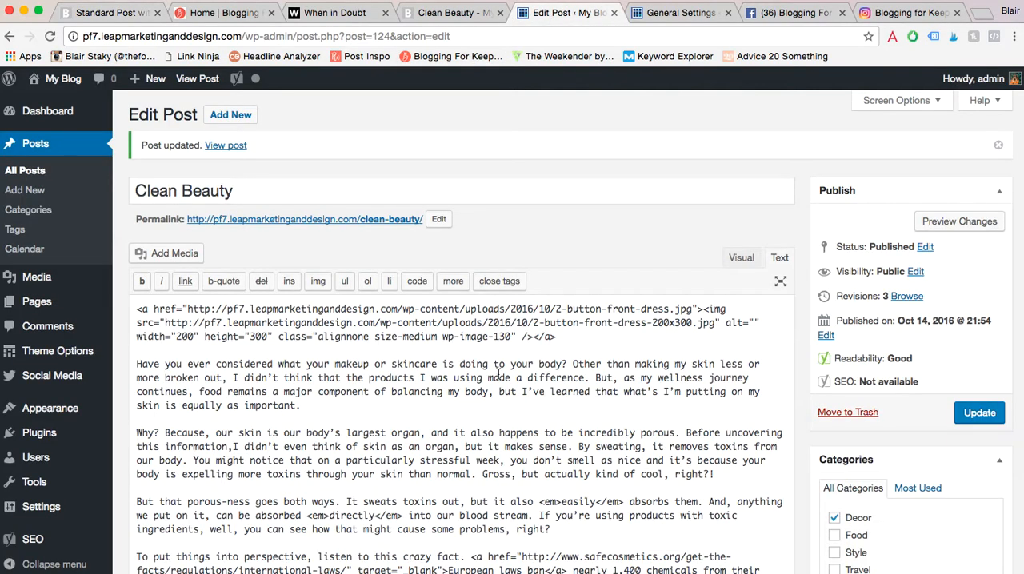
scroll(497, 373, down, 15)
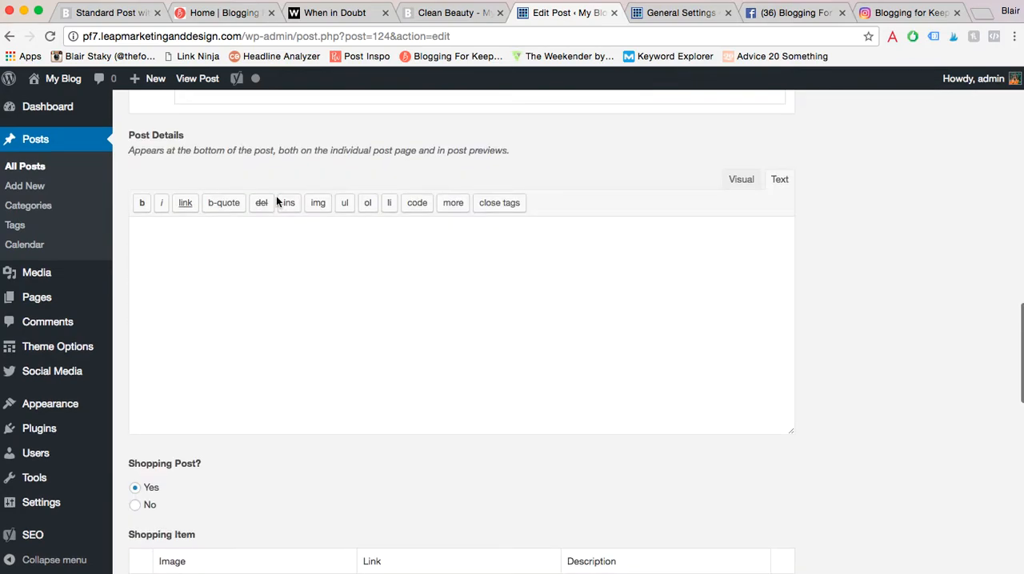
drag(129, 137, 186, 141)
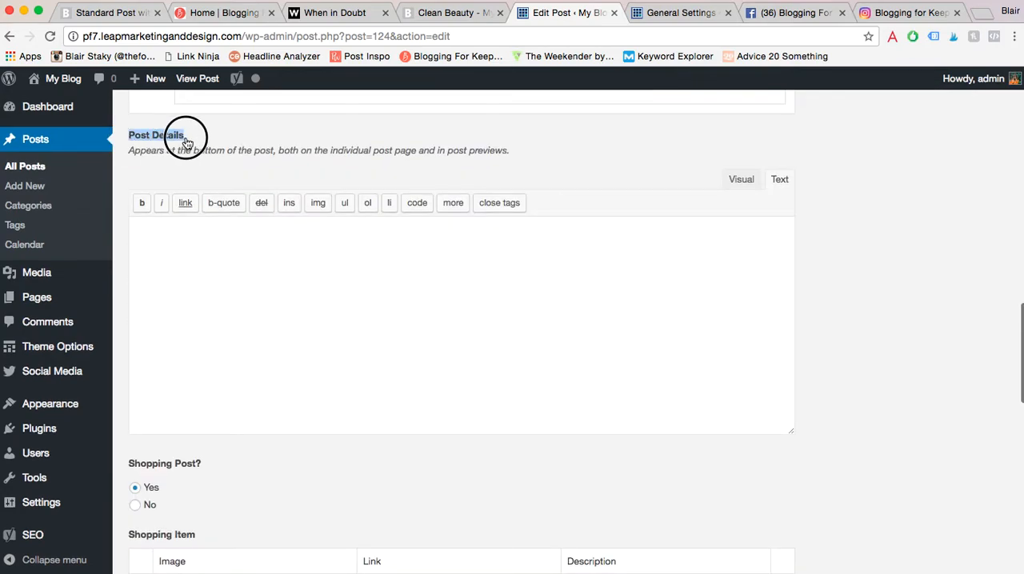
click(225, 318)
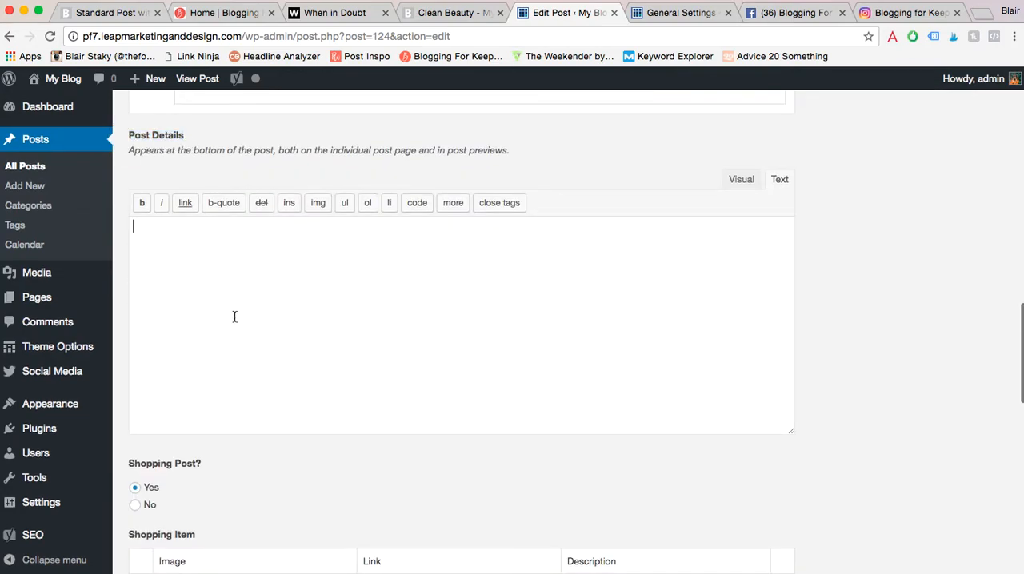
click(738, 181)
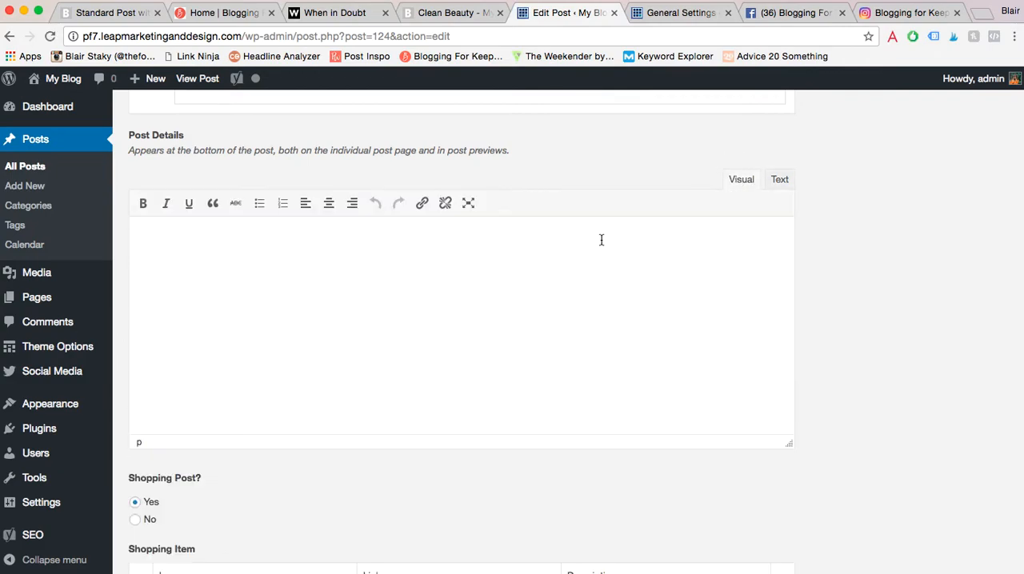
text(Add links /  shop the post widge)
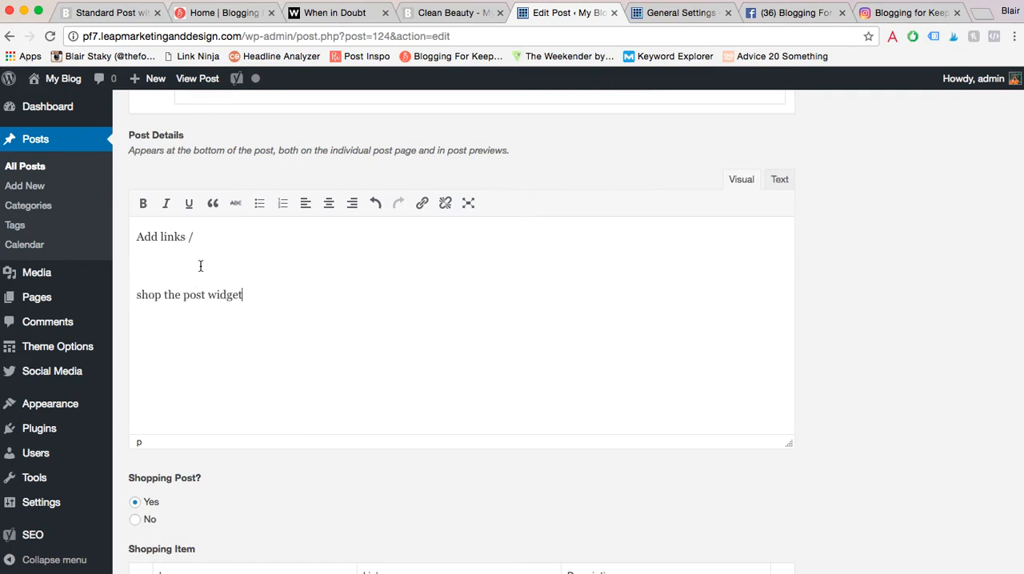
- Show the Post Details as HTML text and cut the "shop the post widget" line
click(782, 181)
drag(258, 284, 82, 277)
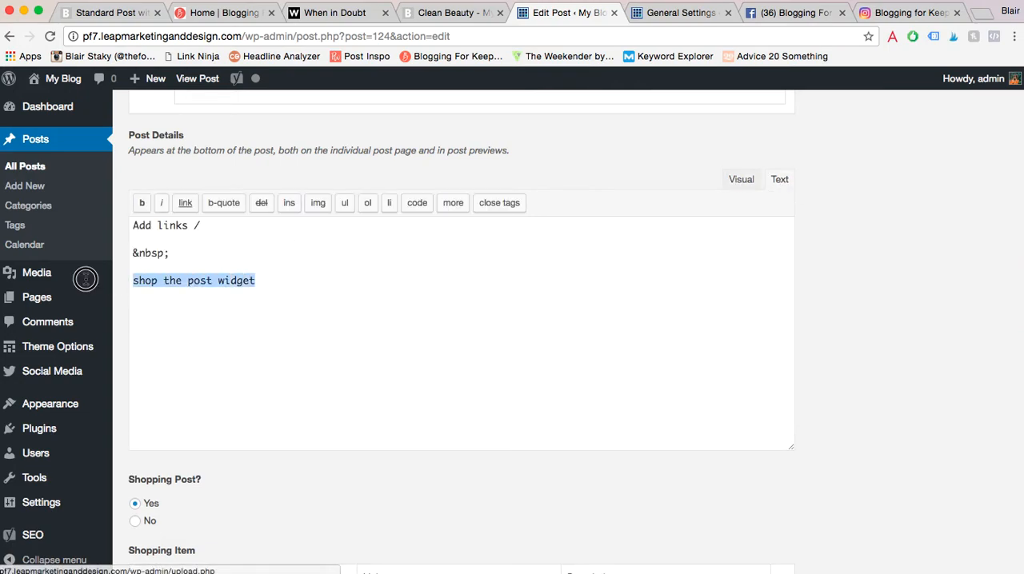
key(super+x)
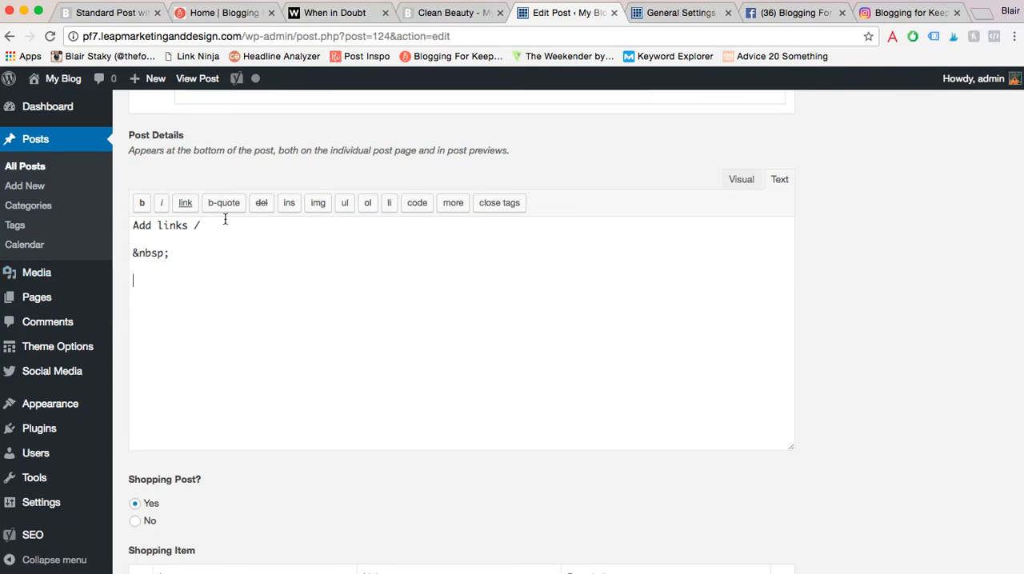
- Return to the Boom demo's home page and examine how the post previews show shopping details and items
scroll(802, 237, up, 10)
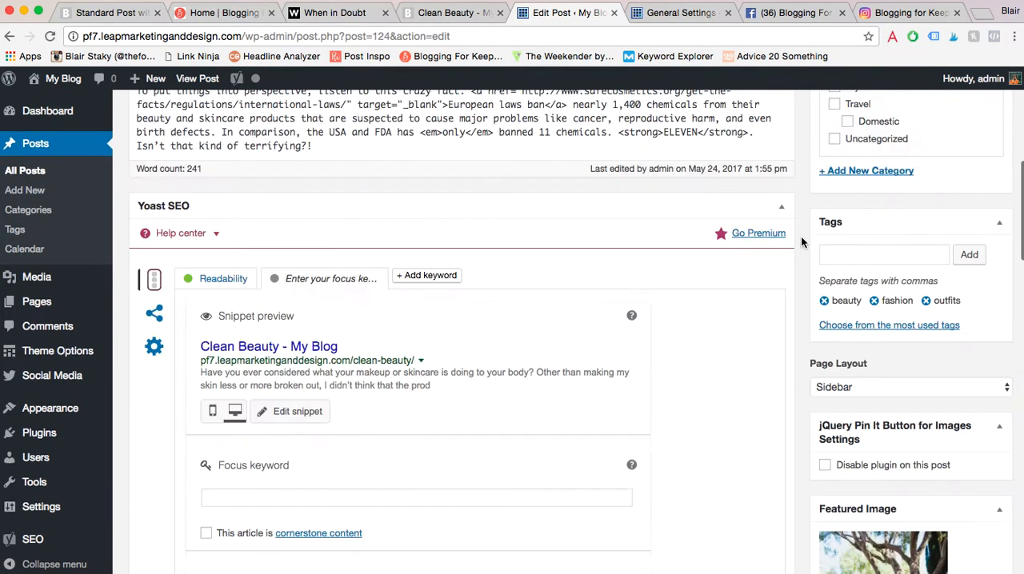
click(134, 12)
scroll(418, 259, up, 15)
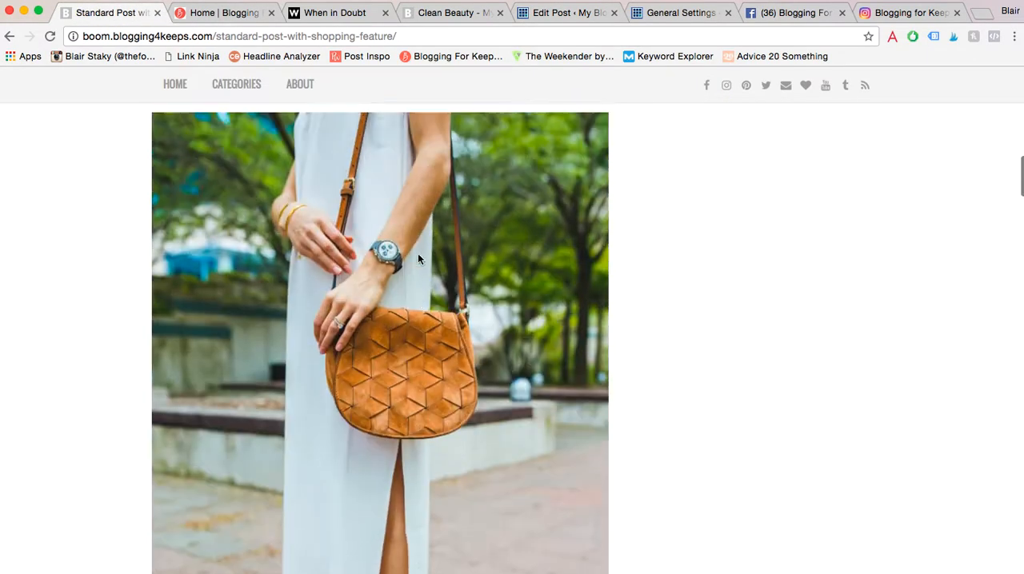
scroll(418, 252, up, 10)
click(488, 159)
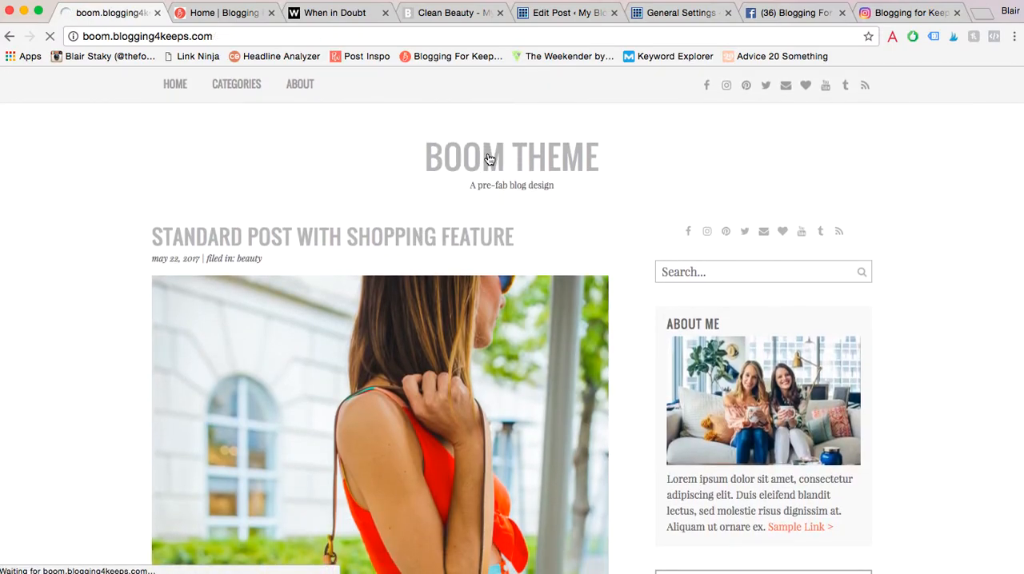
scroll(421, 256, down, 12)
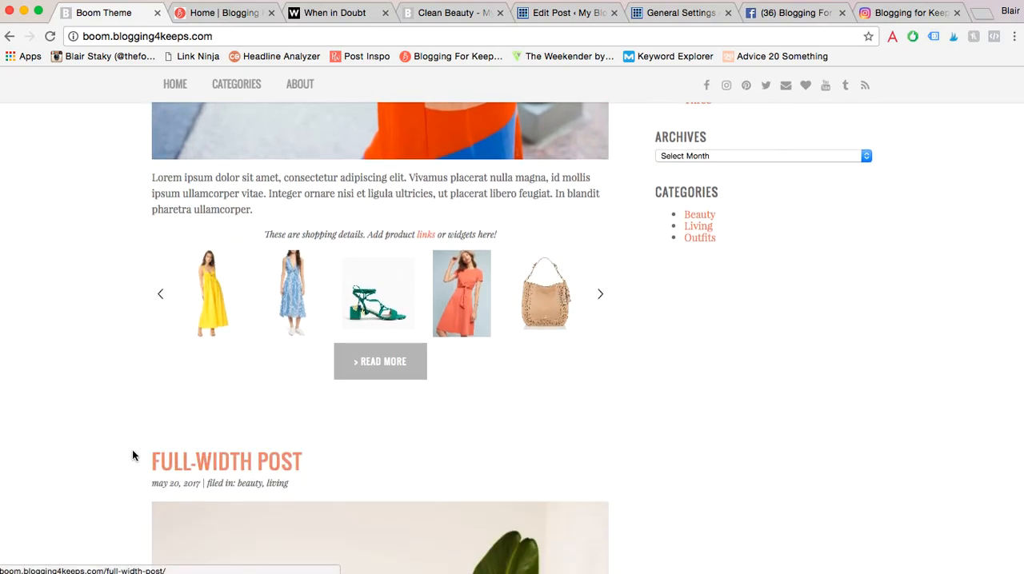
scroll(124, 448, down, 5)
- Open the demo's Full-Width Post and examine its layout from the title through the related posts
click(229, 206)
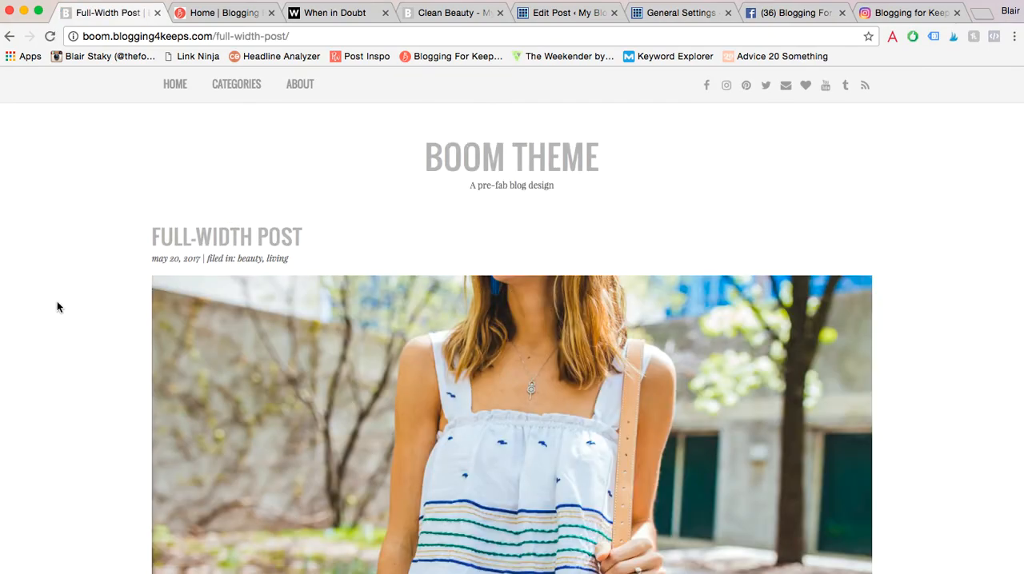
scroll(142, 279, down, 20)
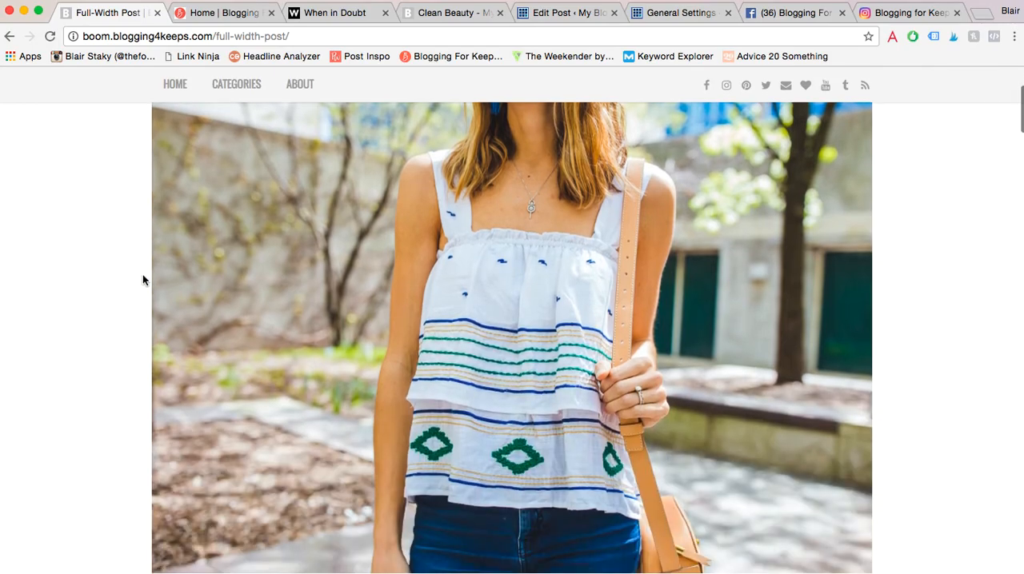
scroll(143, 275, down, 20)
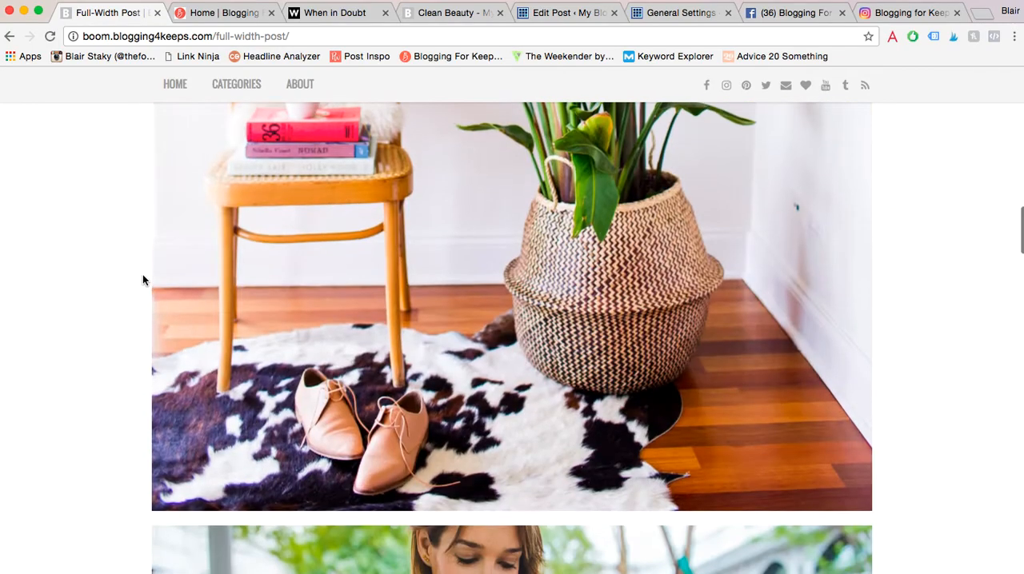
scroll(142, 279, down, 20)
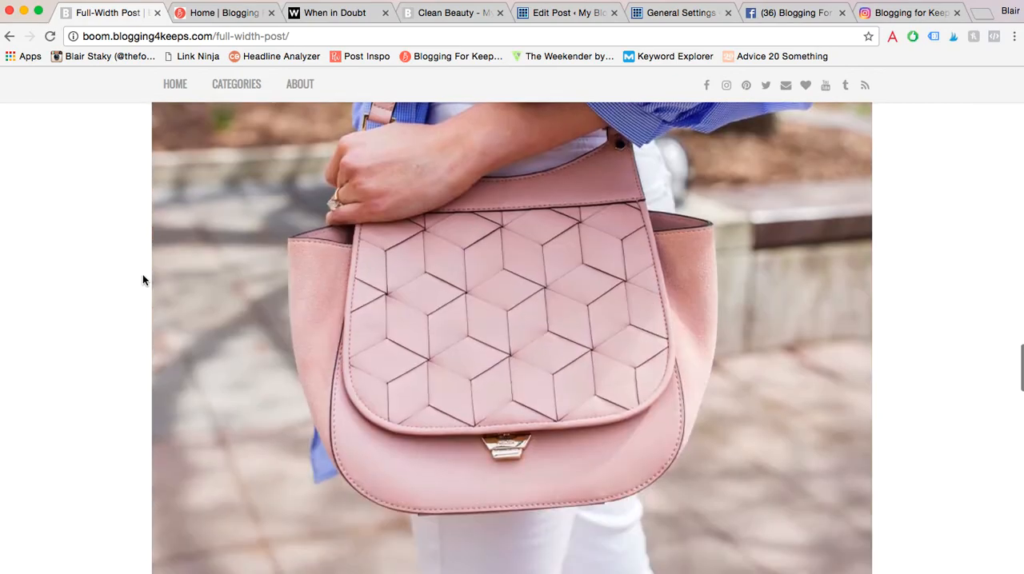
scroll(142, 279, down, 15)
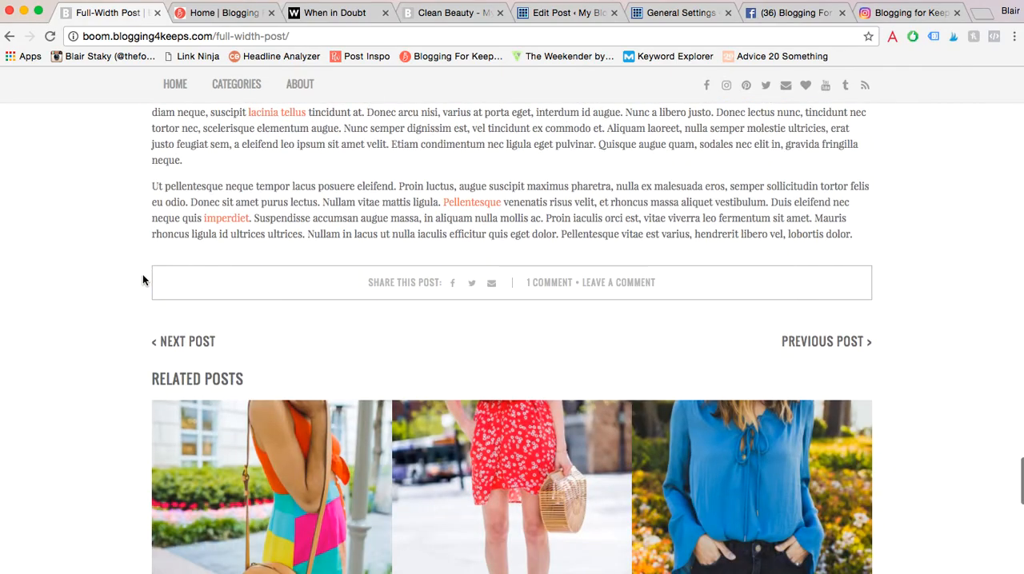
scroll(142, 280, up, 3)
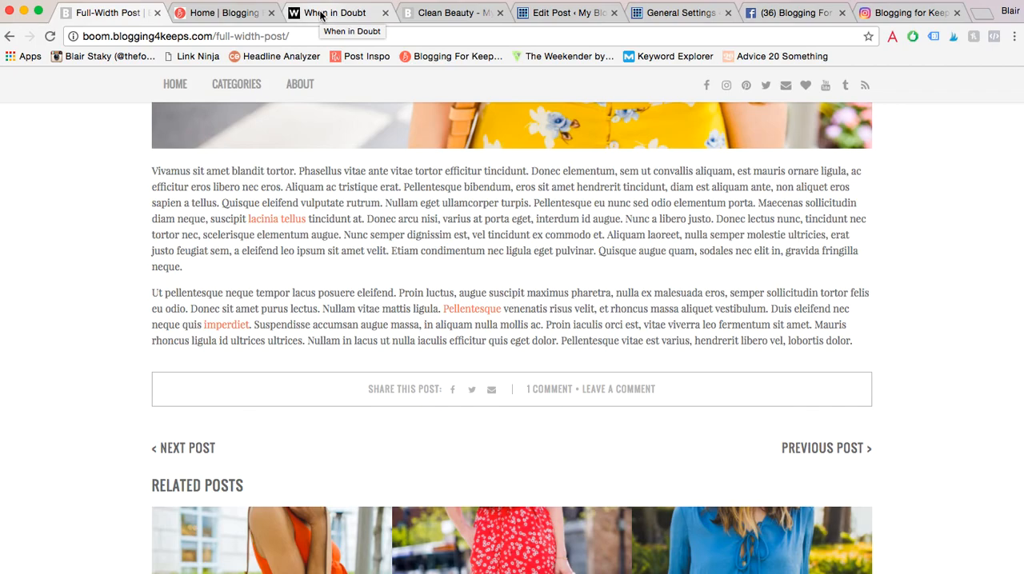
- Check the Page Layout choices for the Clean Beauty post without changing the layout
click(565, 14)
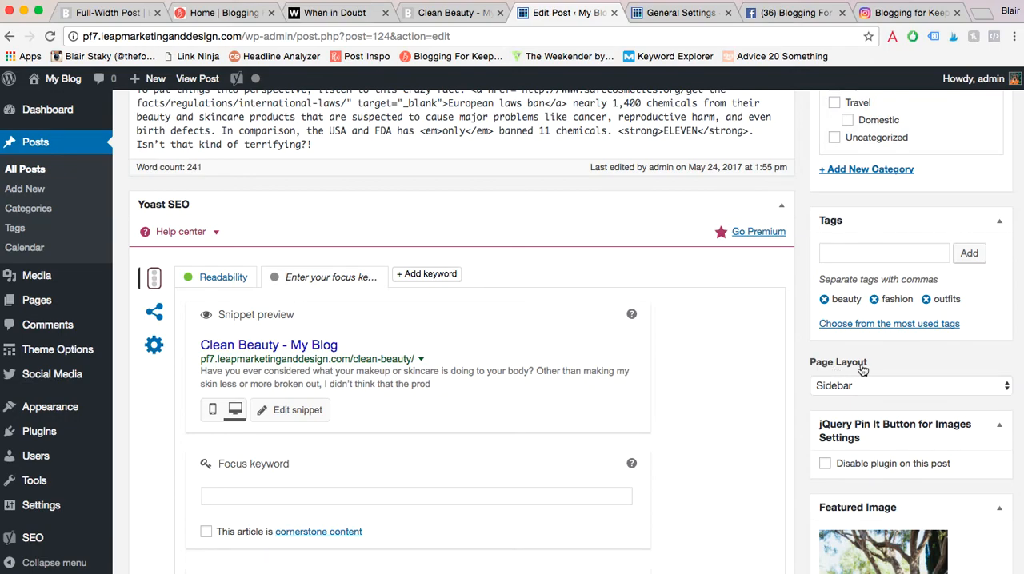
click(852, 386)
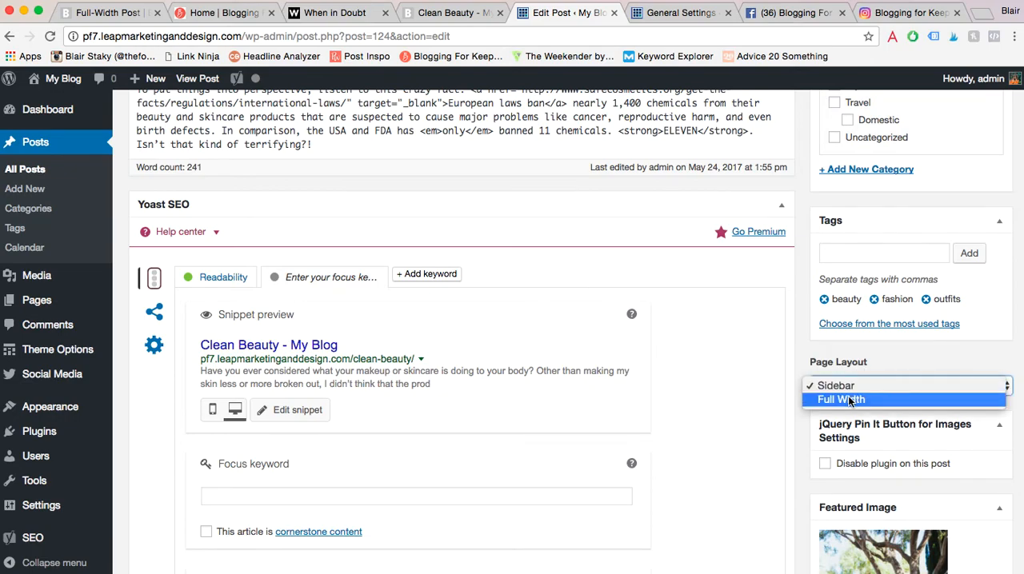
click(727, 268)
- Open the Boom demo's Standard Post with Sidebar and examine its sidebar, its post details line and its footer area
click(88, 13)
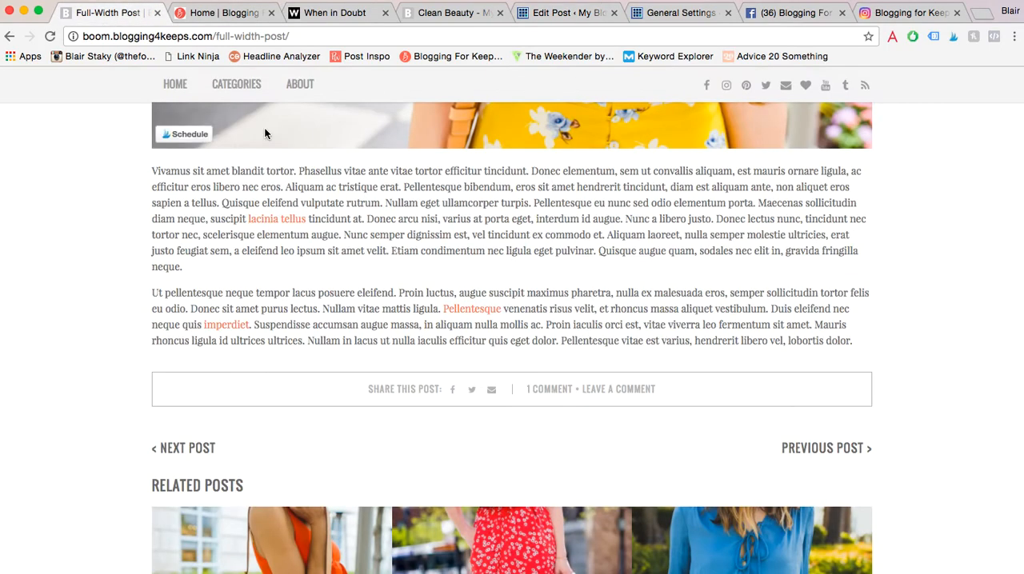
click(818, 447)
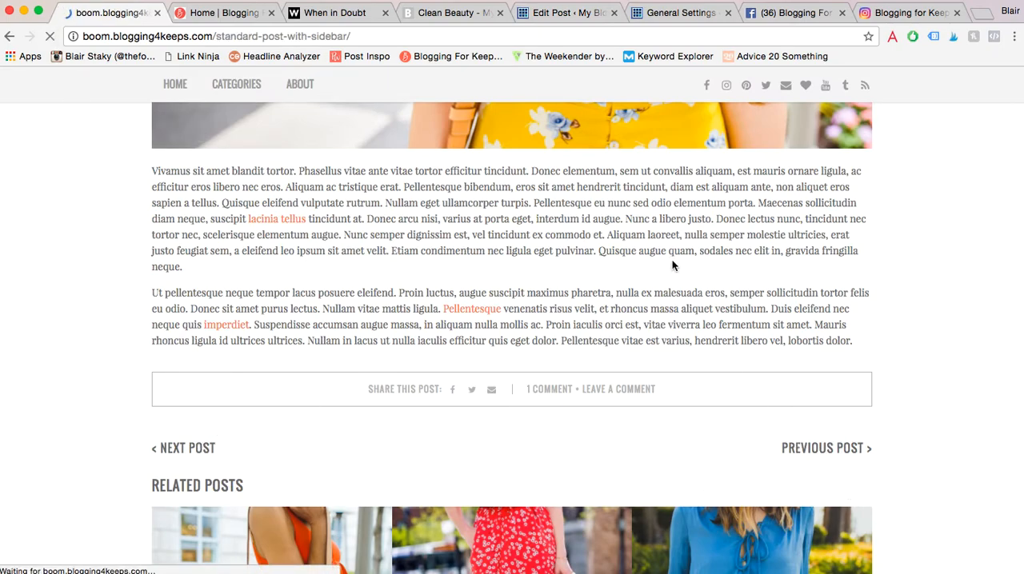
scroll(439, 240, down, 10)
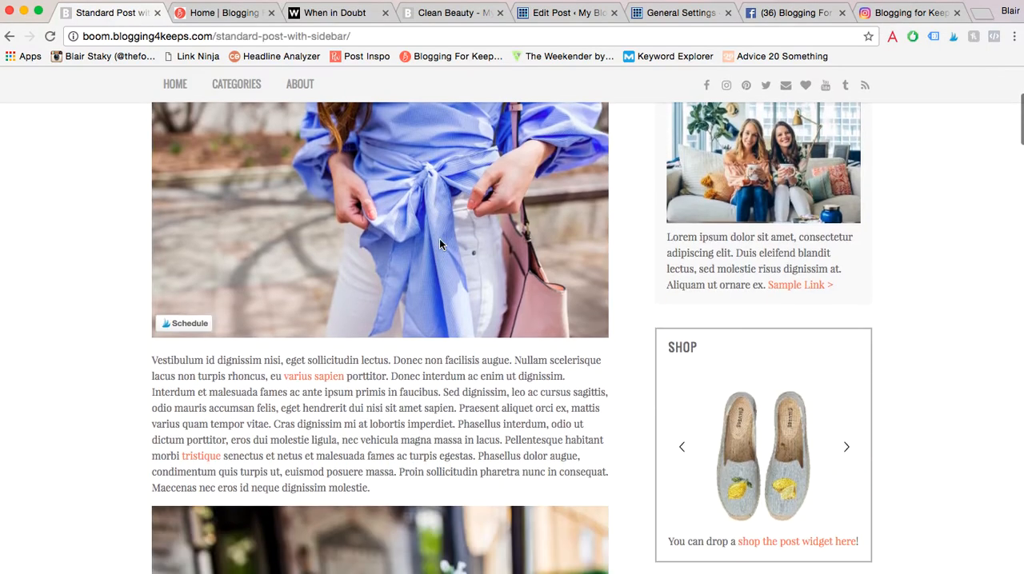
scroll(439, 238, down, 20)
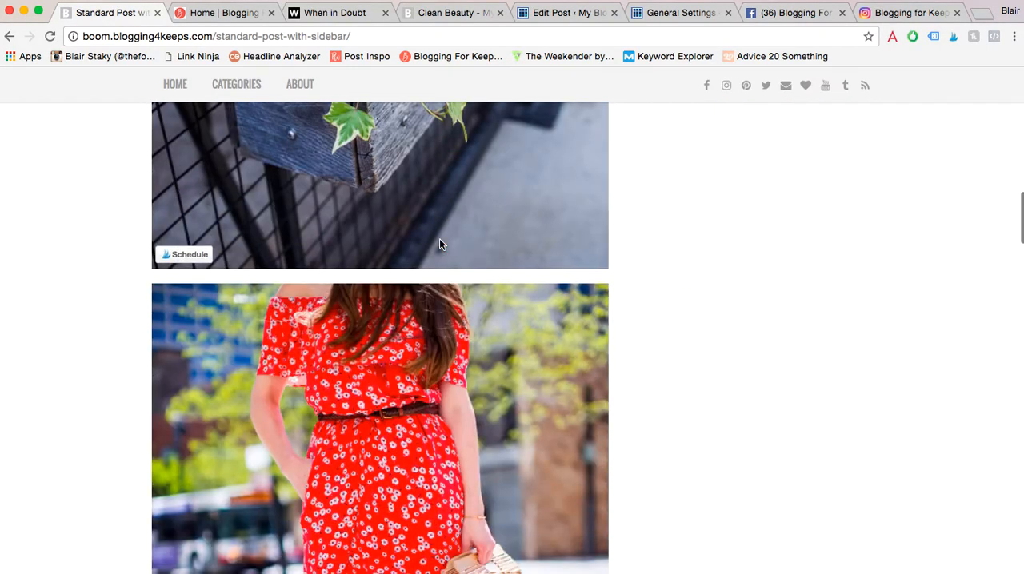
scroll(439, 238, down, 6)
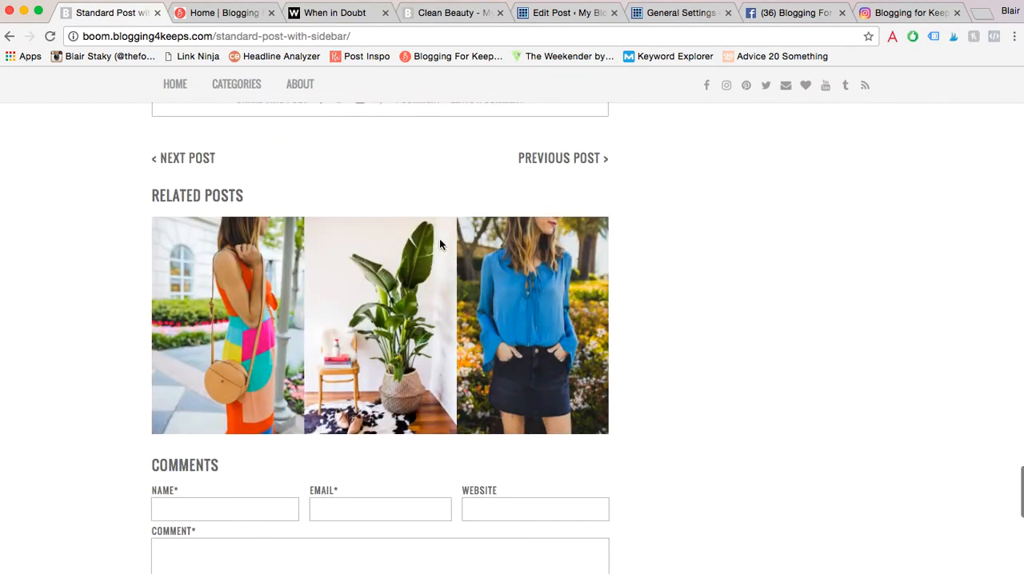
scroll(441, 242, up, 4)
drag(273, 325, 505, 328)
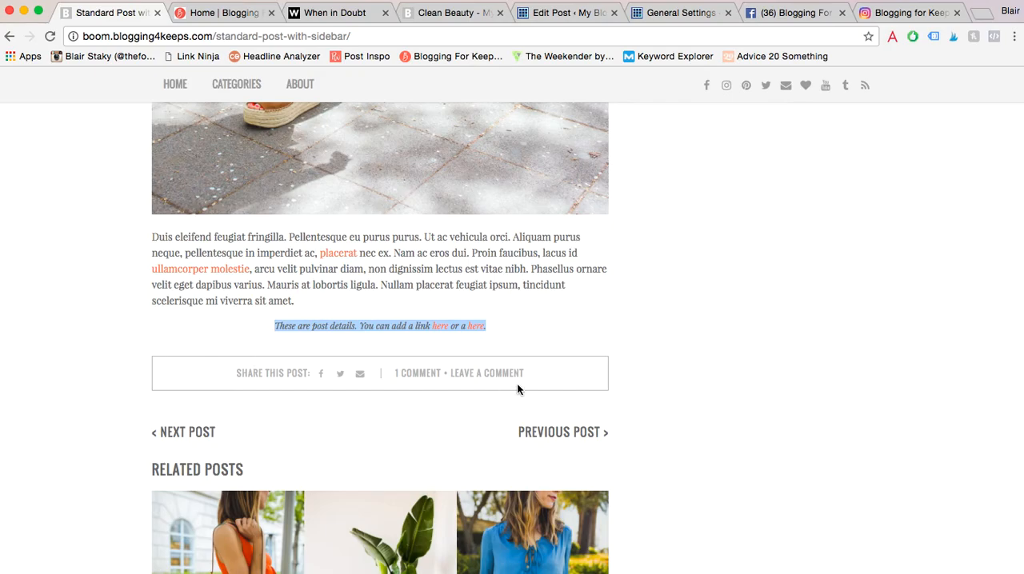
scroll(637, 290, down, 5)
scroll(638, 291, up, 10)
scroll(638, 293, up, 15)
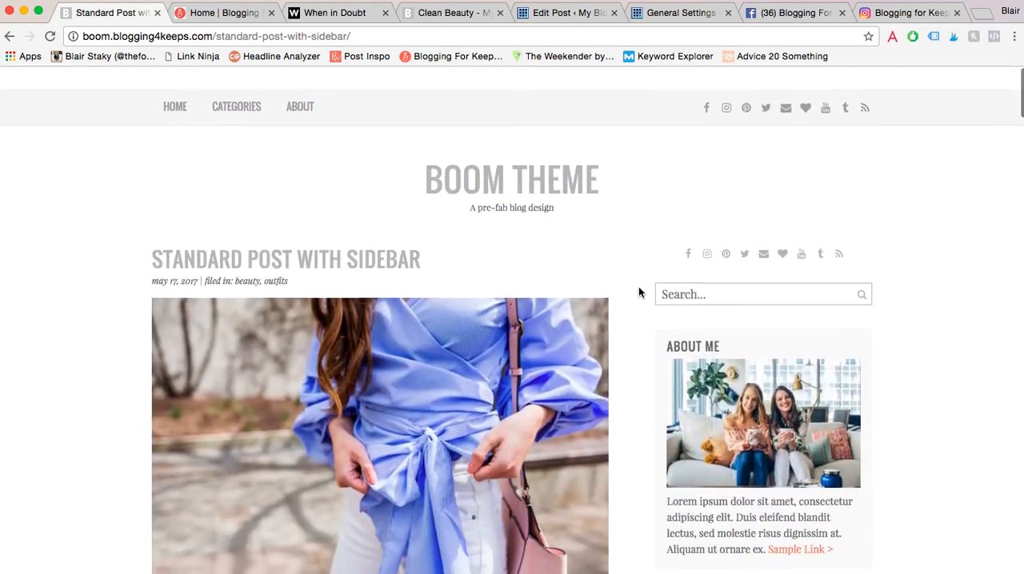
- Go back to the Boom demo's home page and examine its featured-post slider
click(485, 153)
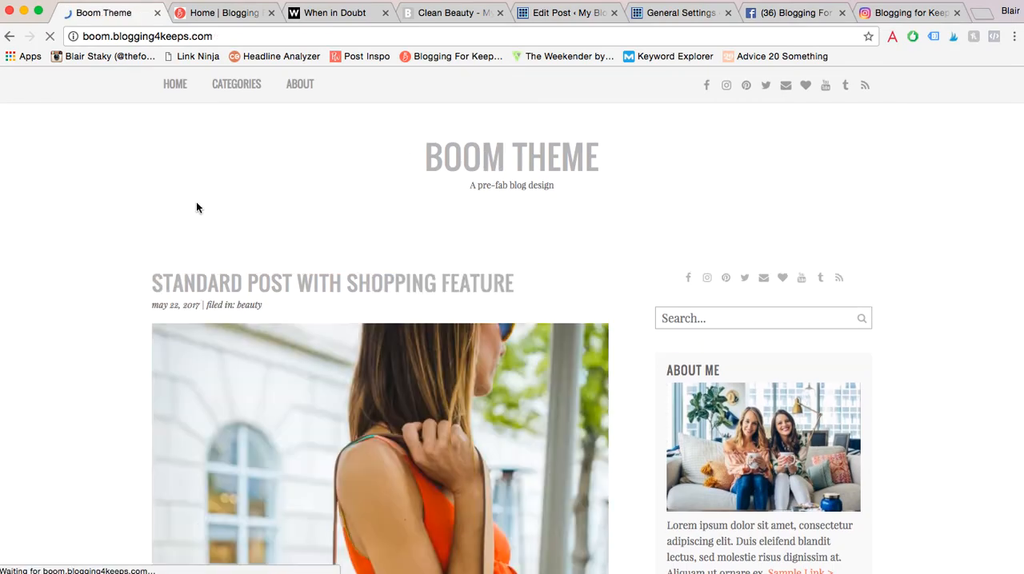
scroll(162, 330, down, 4)
scroll(162, 329, up, 4)
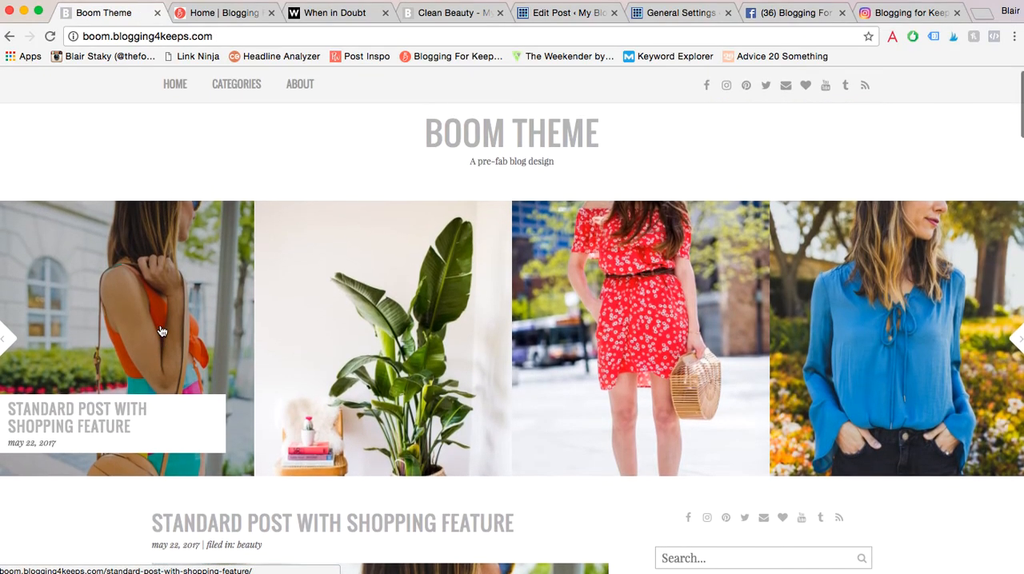
scroll(162, 329, up, 1)
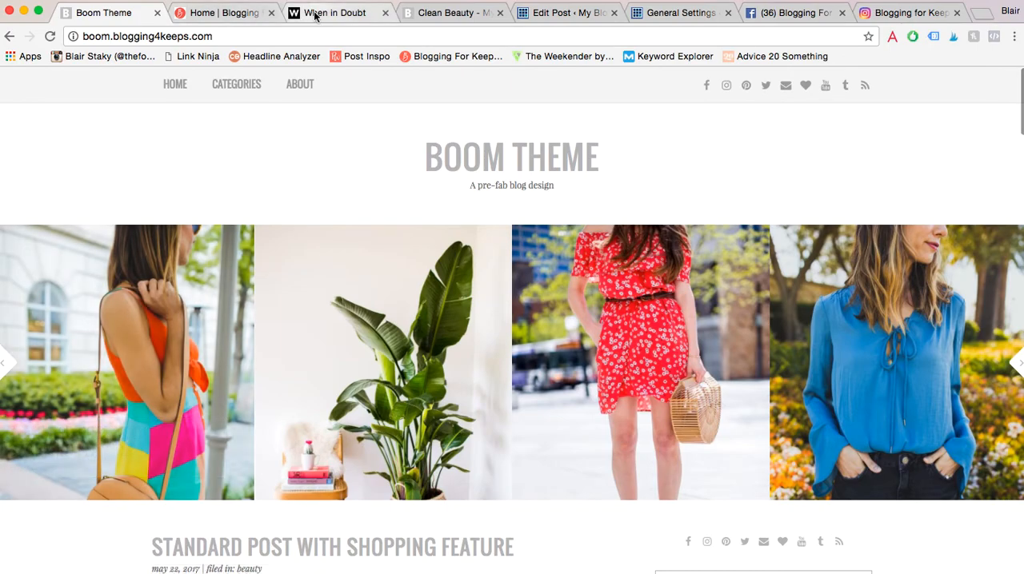
- Switch to the When in Doubt demo and examine its home page's featured posts, shopping items and sidebar for comparison
click(315, 14)
scroll(159, 346, down, 10)
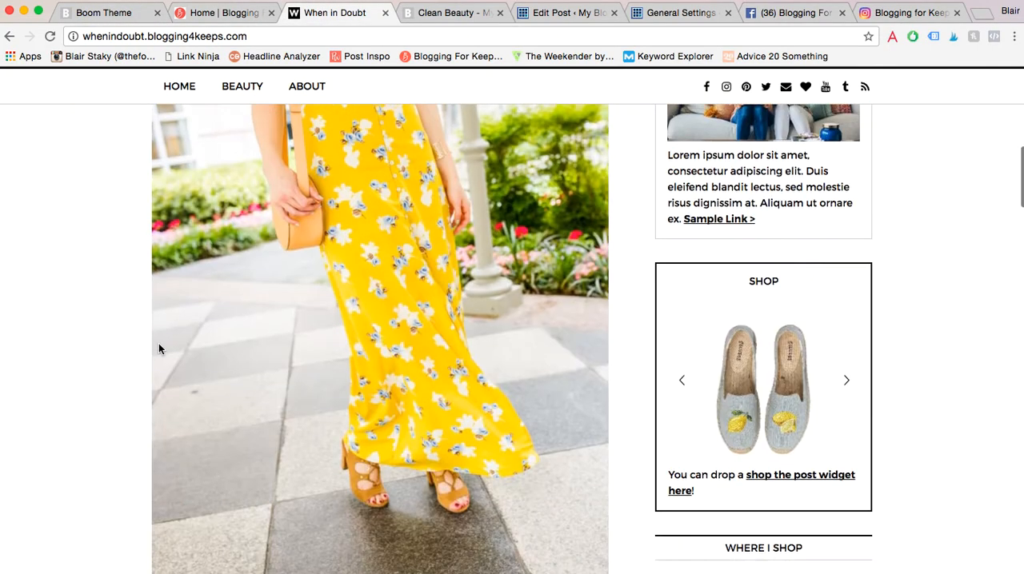
scroll(158, 349, down, 10)
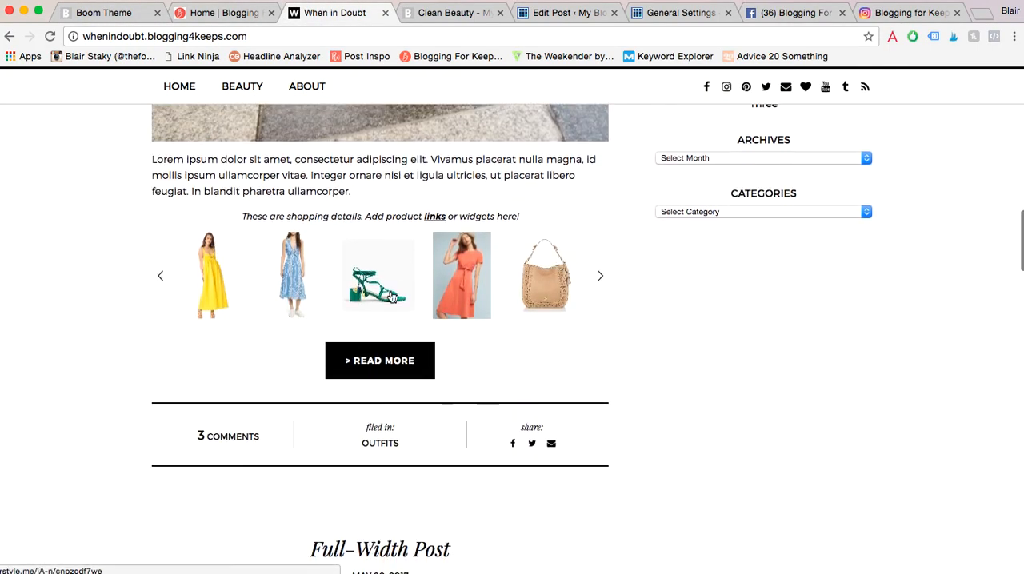
scroll(392, 298, down, 13)
scroll(390, 294, up, 20)
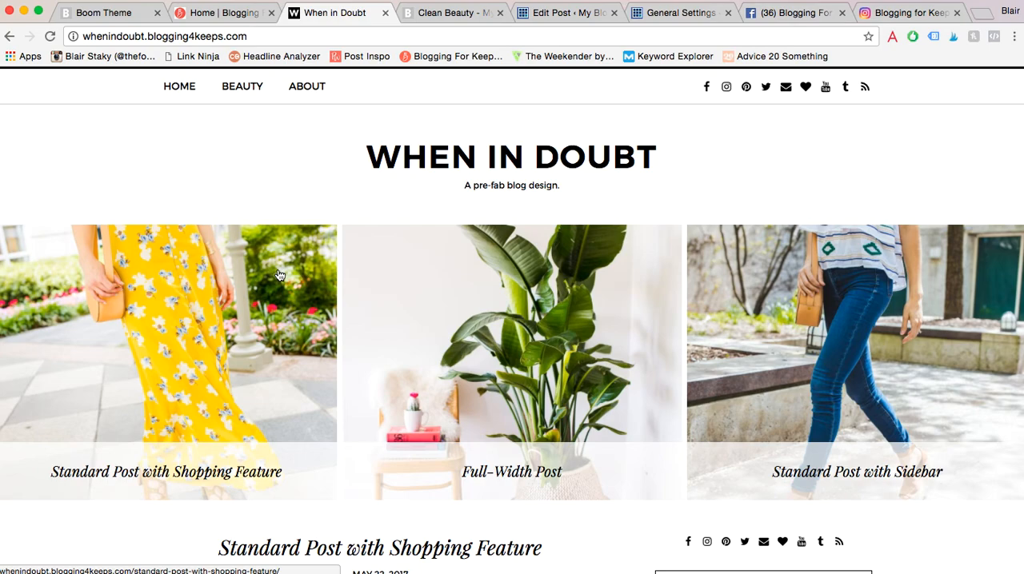
scroll(319, 251, down, 2)
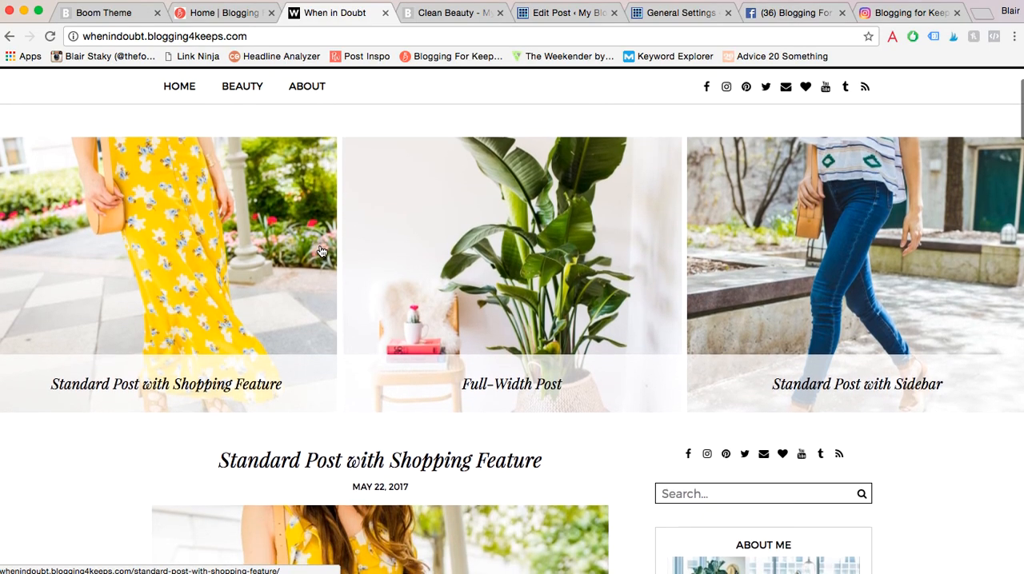
scroll(320, 251, down, 1)
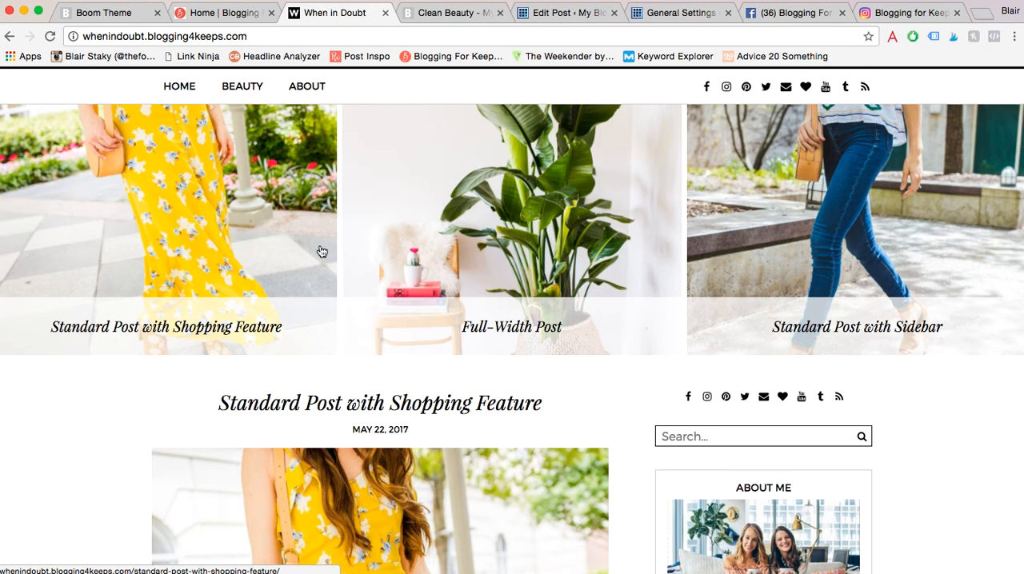